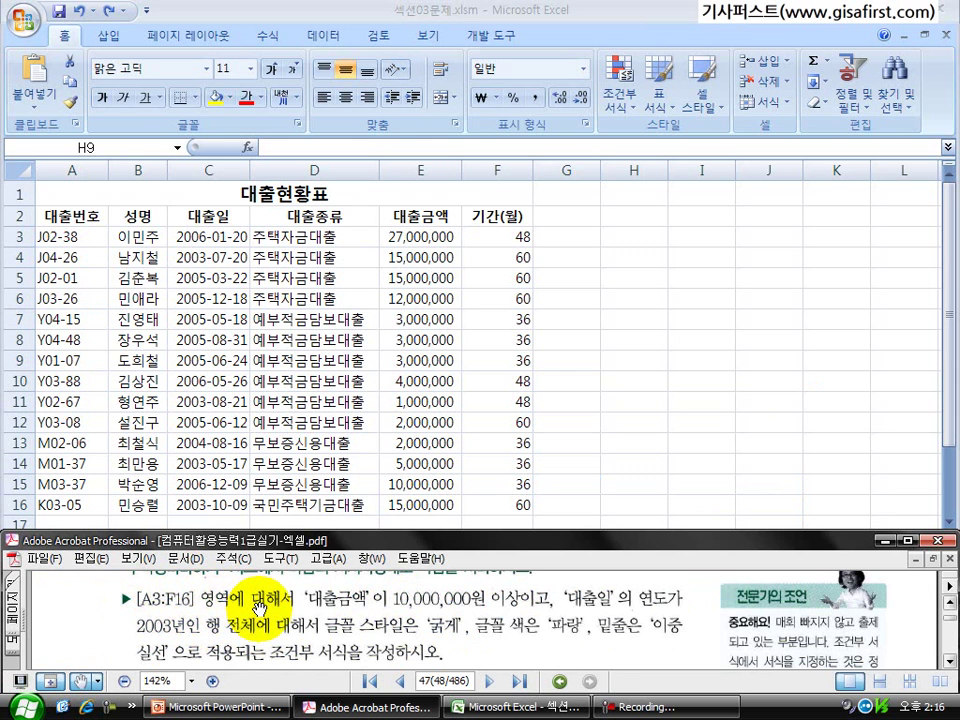
# Select the loan records in A3:F16 and open a new conditional formatting rule for them.
pyautogui.click(56, 230)
pyautogui.moveTo(56, 237); pyautogui.dragTo(497, 499)
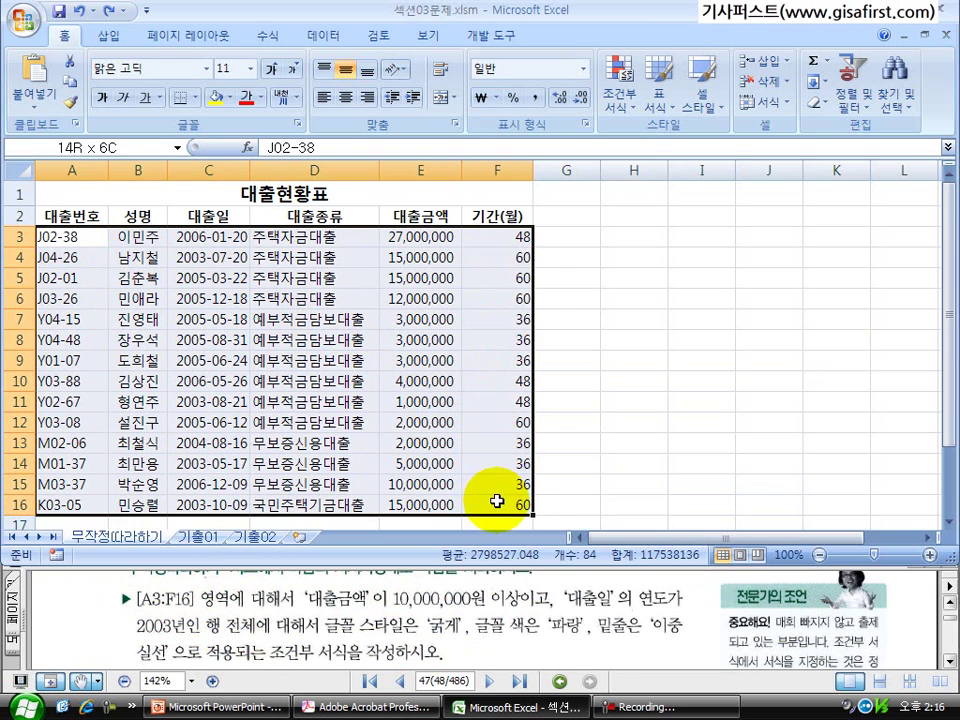
pyautogui.click(630, 110)
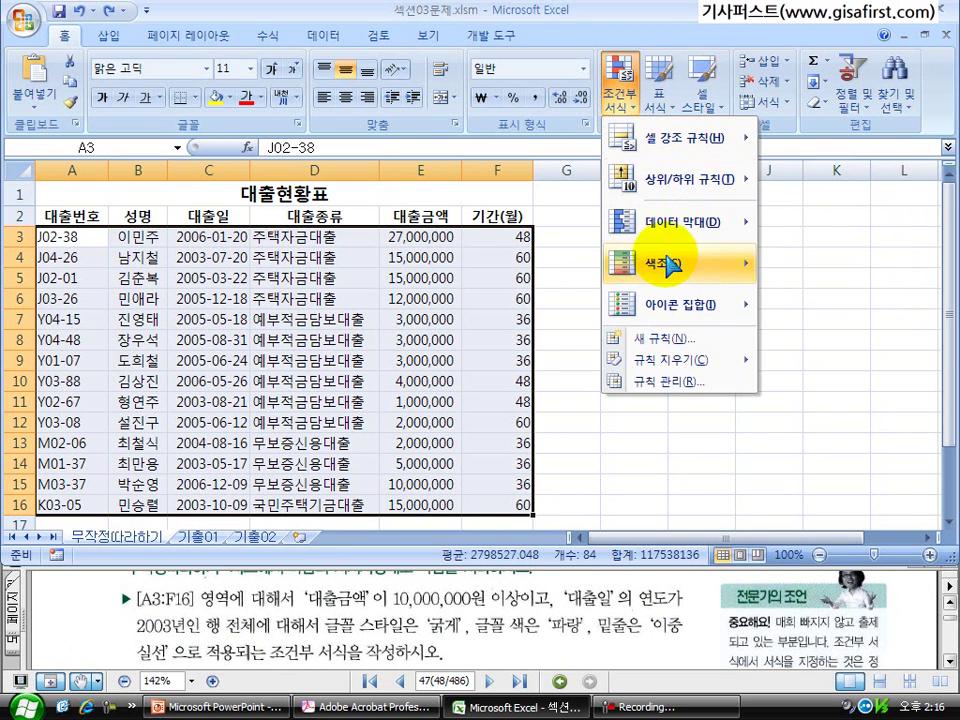
pyautogui.click(678, 343)
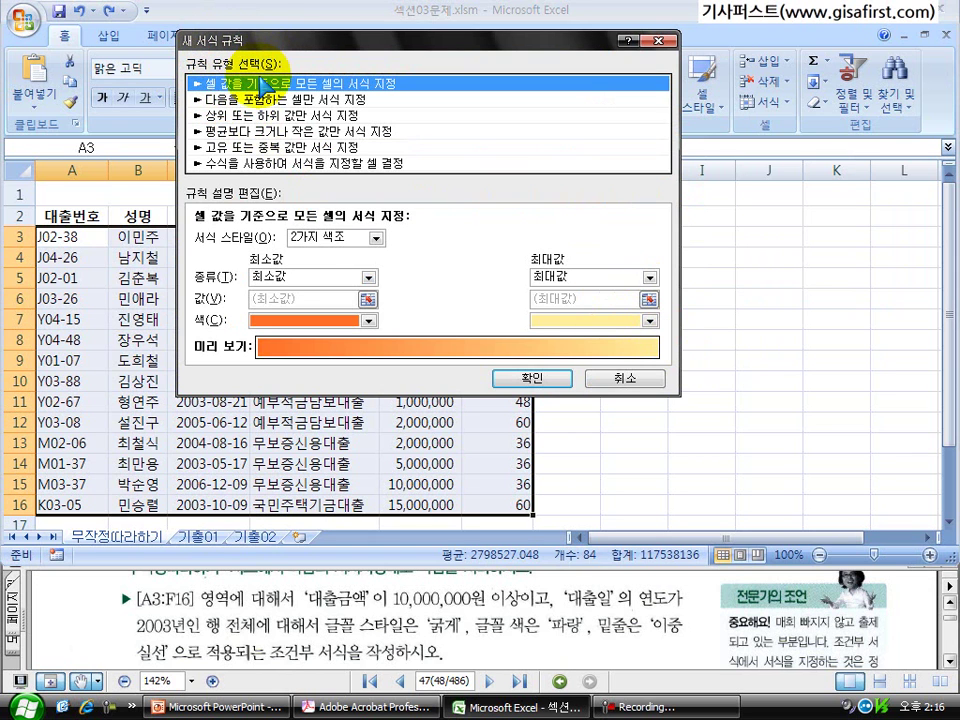
# Check the required rule type in the exercise PDF and choose the rule type that uses a formula to determine the cells to format.
pyautogui.click(247, 576)
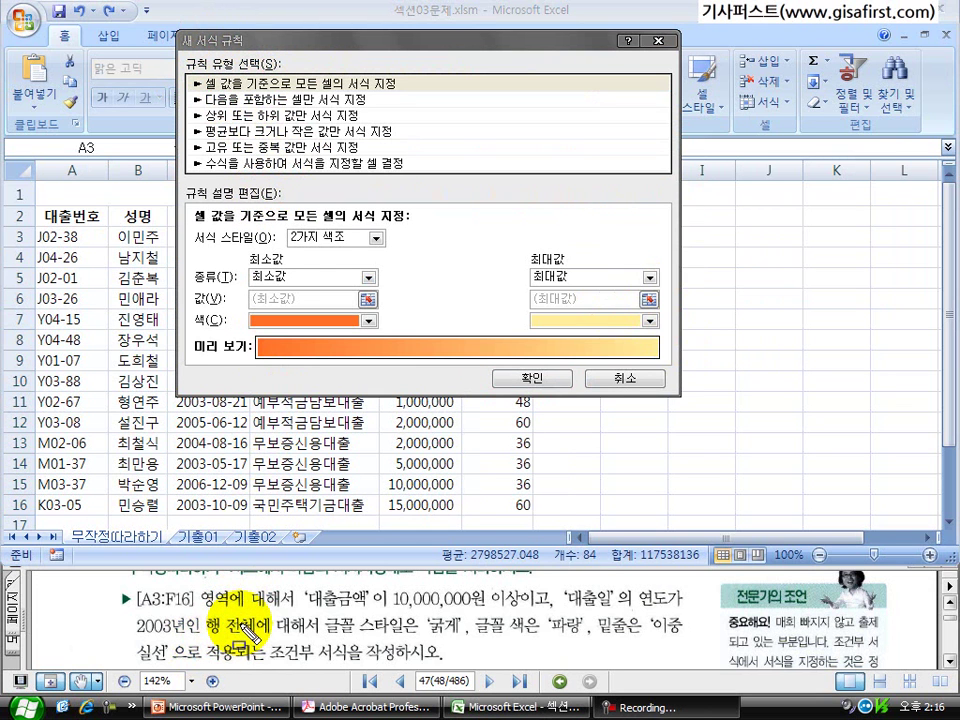
pyautogui.moveTo(261, 641); pyautogui.dragTo(268, 591)
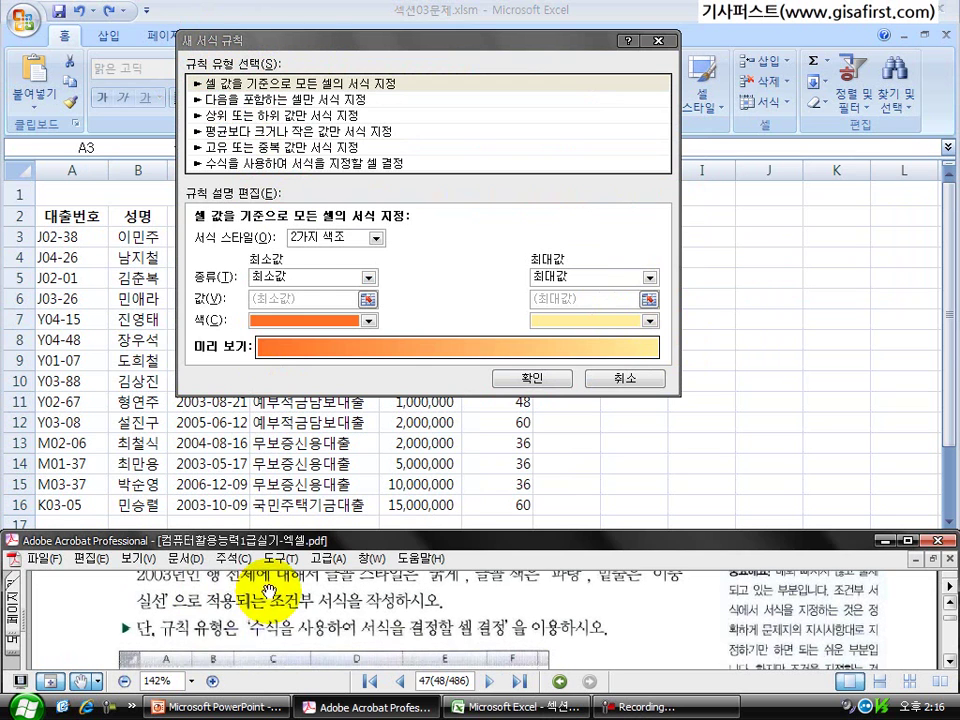
pyautogui.moveTo(183, 630); pyautogui.dragTo(517, 647)
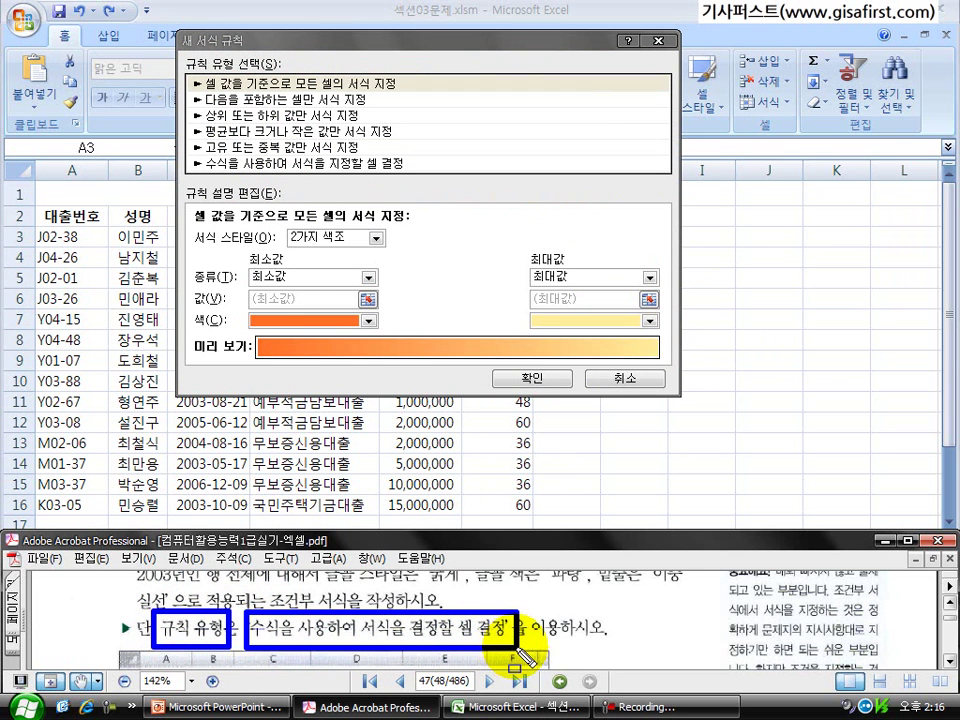
pyautogui.moveTo(184, 149)
pyautogui.mouseDown()
pyautogui.moveTo(205, 176)
pyautogui.moveTo(413, 177)
pyautogui.mouseUp()
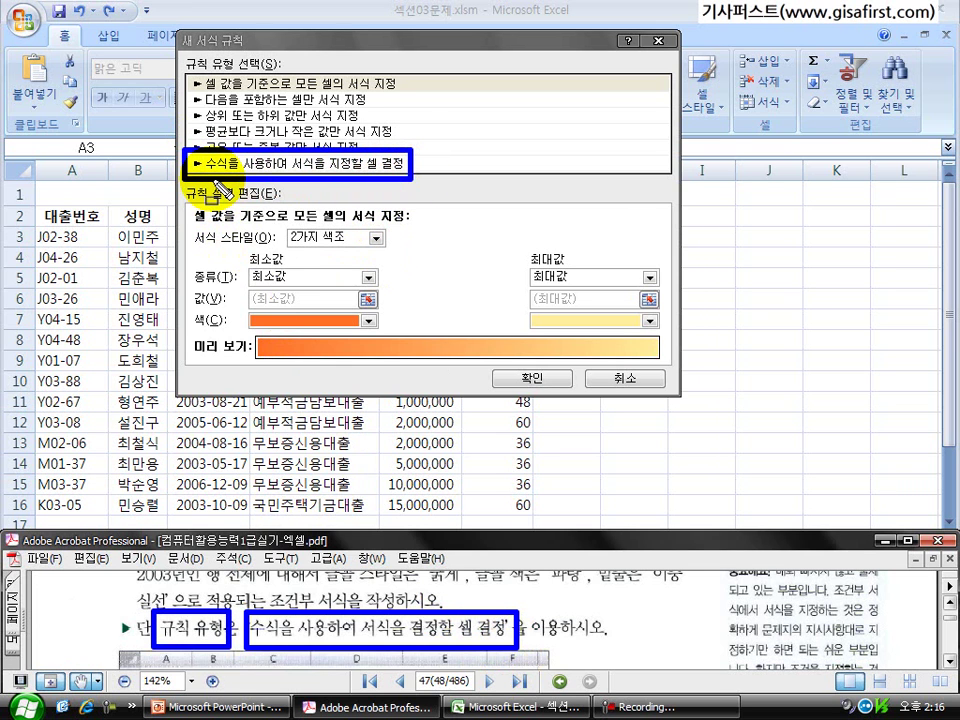
pyautogui.press('Escape')
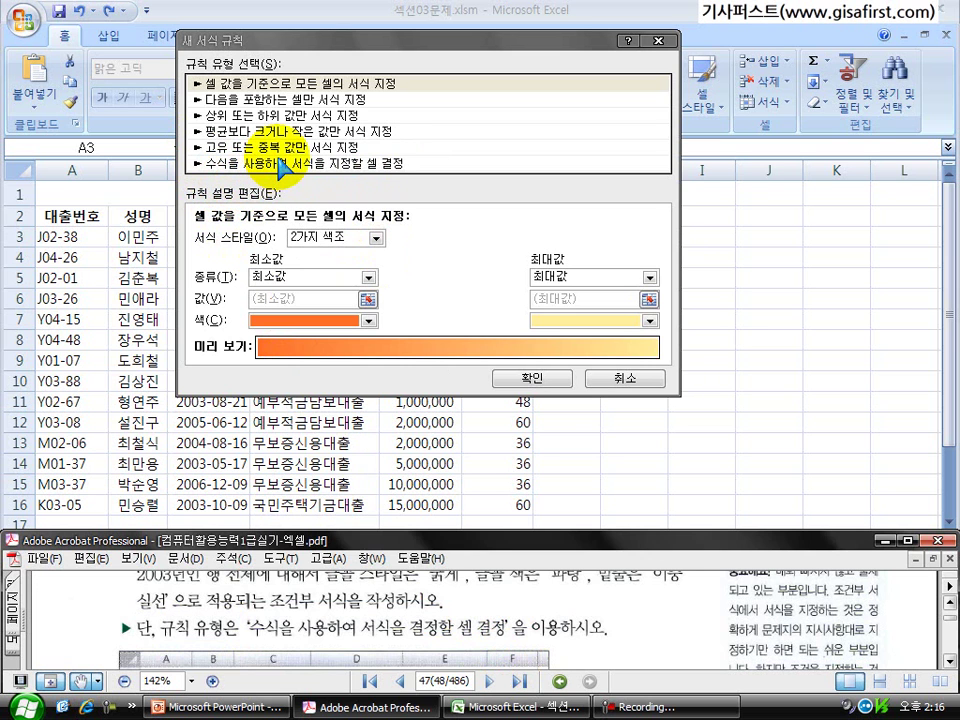
pyautogui.click(281, 163)
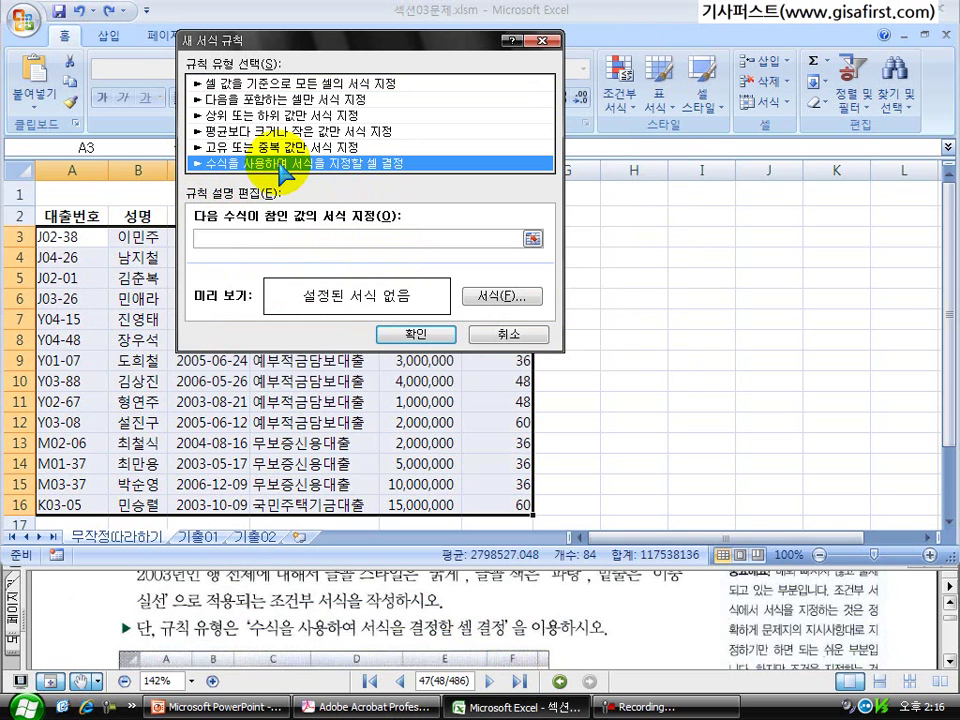
pyautogui.click(284, 238)
pyautogui.moveTo(268, 44); pyautogui.dragTo(524, 79)
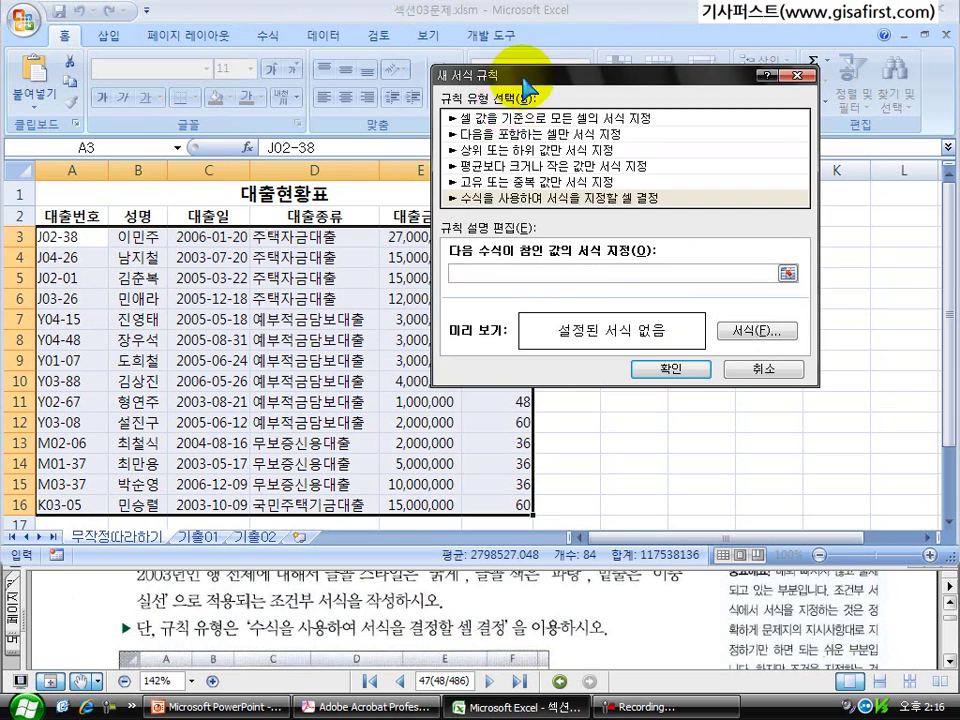
# Review the loan amount and loan date conditions in the exercise PDF and the rule's formula field they apply to.
pyautogui.click(388, 645)
pyautogui.scroll(2, 388, 633)
pyautogui.moveTo(388, 634); pyautogui.dragTo(388, 642)
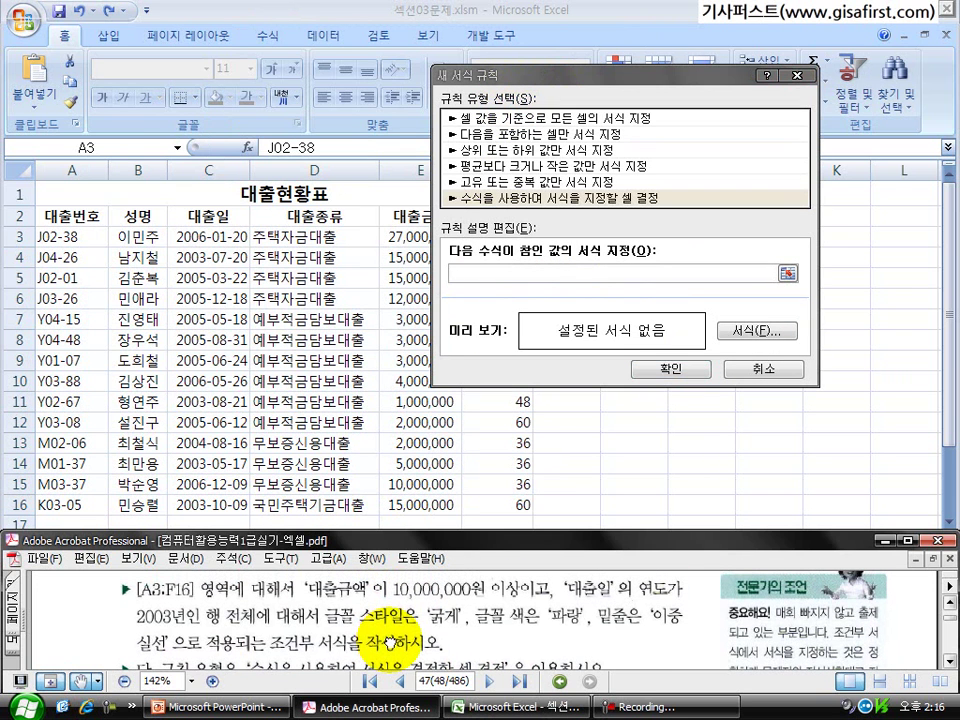
pyautogui.moveTo(296, 575)
pyautogui.mouseDown()
pyautogui.moveTo(516, 604)
pyautogui.moveTo(560, 577)
pyautogui.moveTo(682, 604)
pyautogui.mouseUp()
pyautogui.moveTo(118, 601)
pyautogui.mouseDown()
pyautogui.moveTo(163, 636)
pyautogui.moveTo(180, 636)
pyautogui.mouseUp()
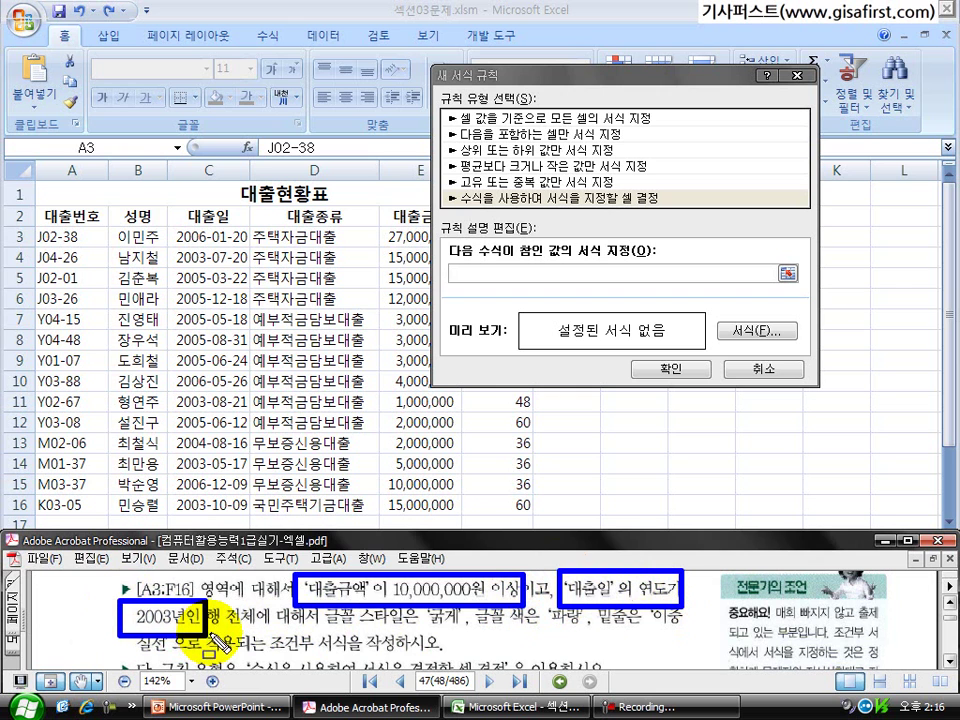
pyautogui.moveTo(437, 252)
pyautogui.mouseDown()
pyautogui.moveTo(472, 272)
pyautogui.moveTo(605, 290)
pyautogui.mouseUp()
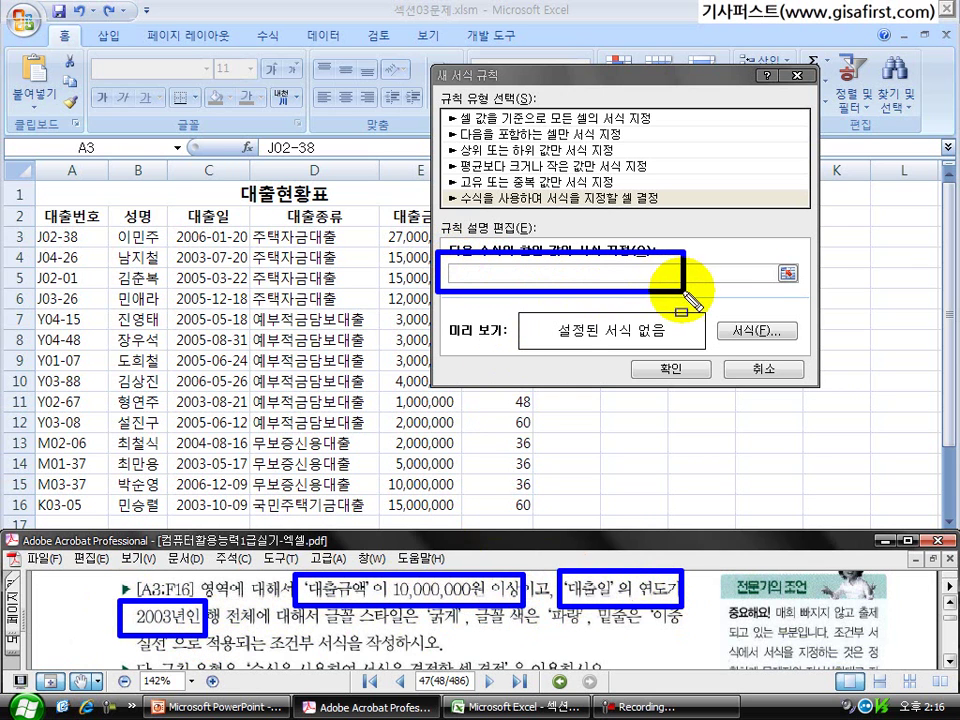
pyautogui.press('Escape')
# Draft the placeholder formula =and(…..,…..) as the rule's condition and discard the new rule.
pyautogui.click(547, 272)
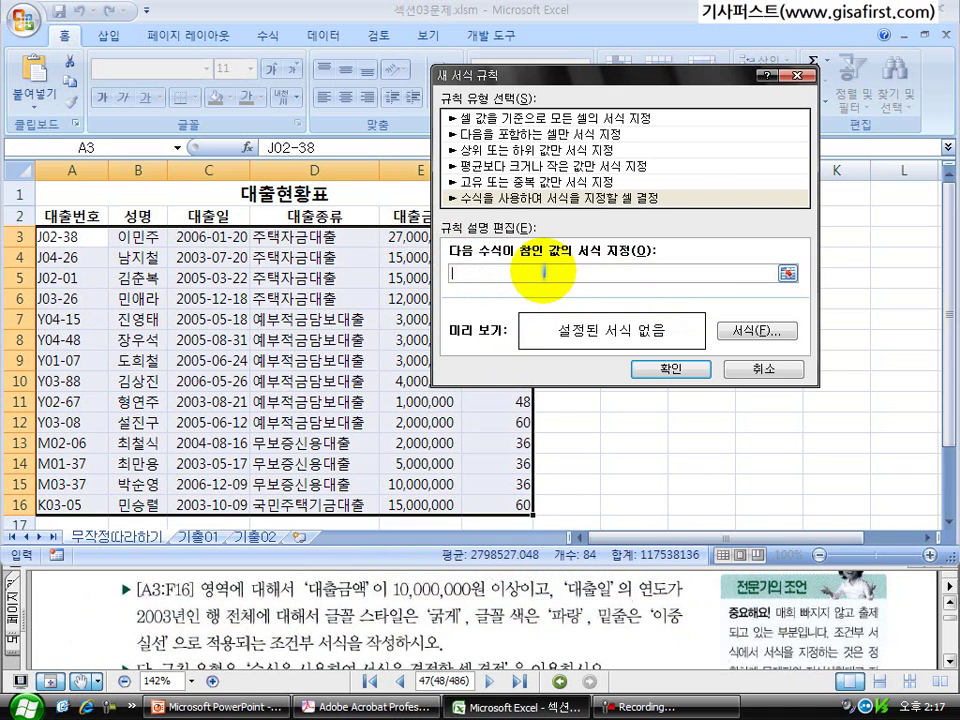
pyautogui.write('ㅋand')
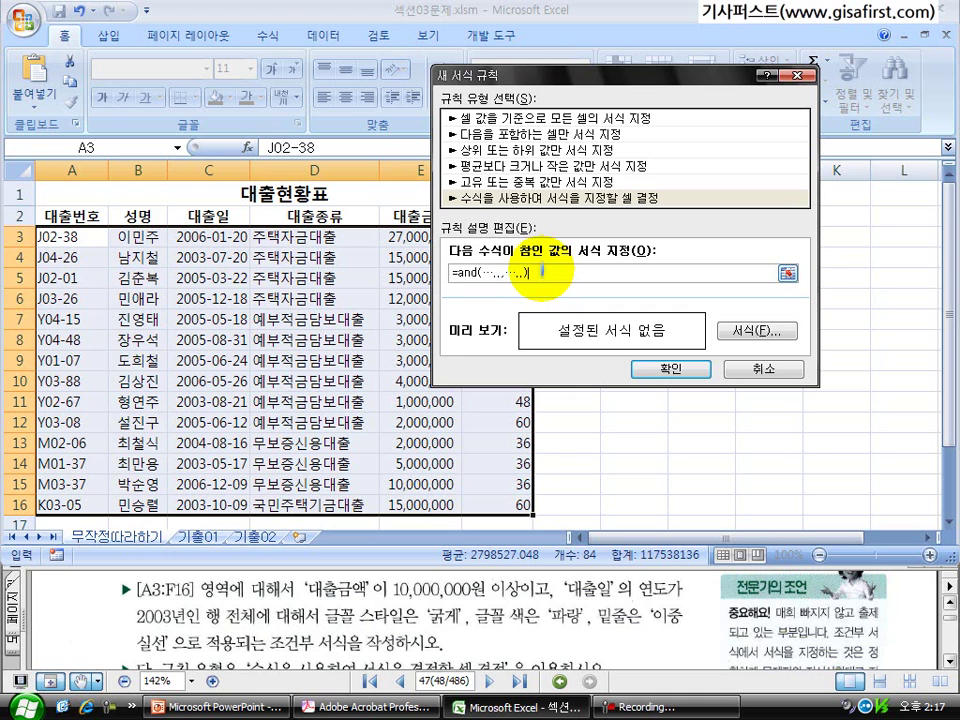
pyautogui.click(452, 273)
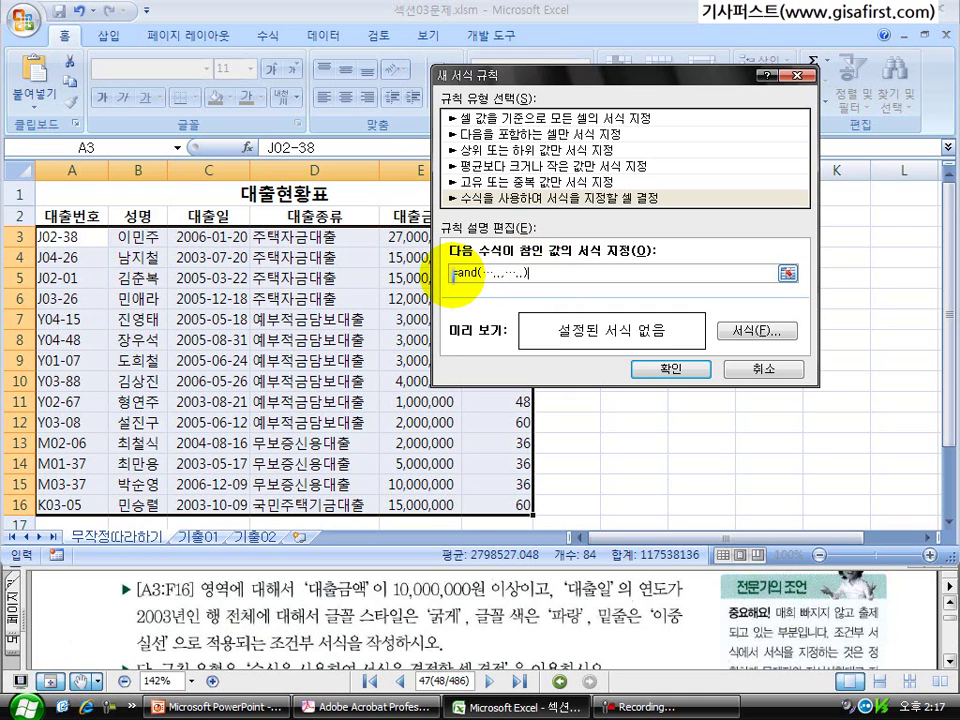
pyautogui.click(537, 279)
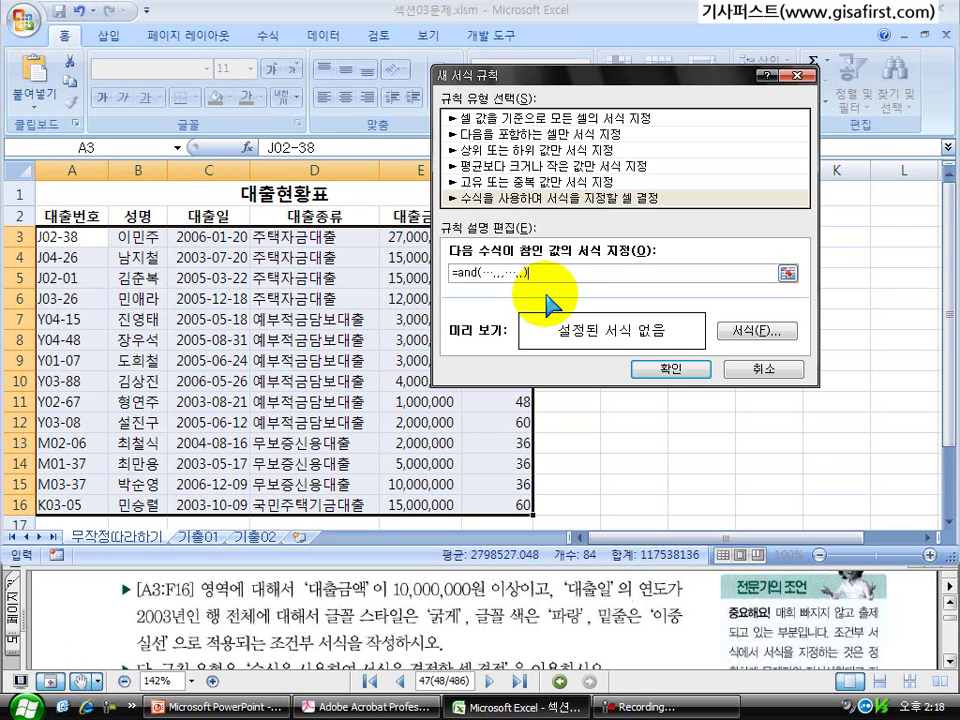
pyautogui.click(796, 76)
pyautogui.click(588, 297)
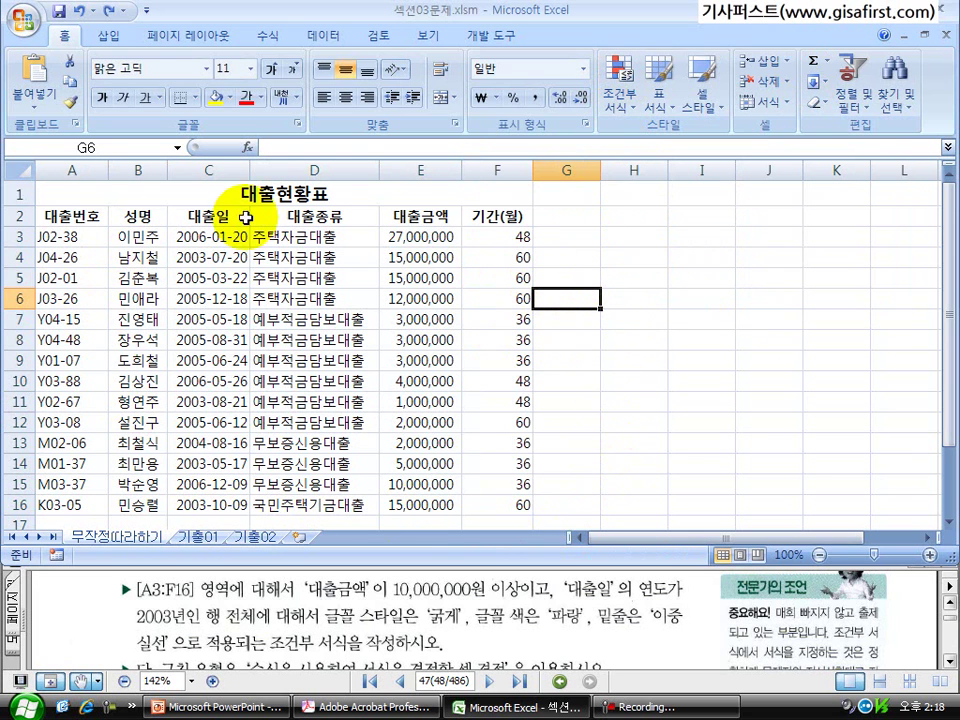
# Start an AND function in cell H3 and open its function arguments clear of the loan table.
pyautogui.click(17, 236)
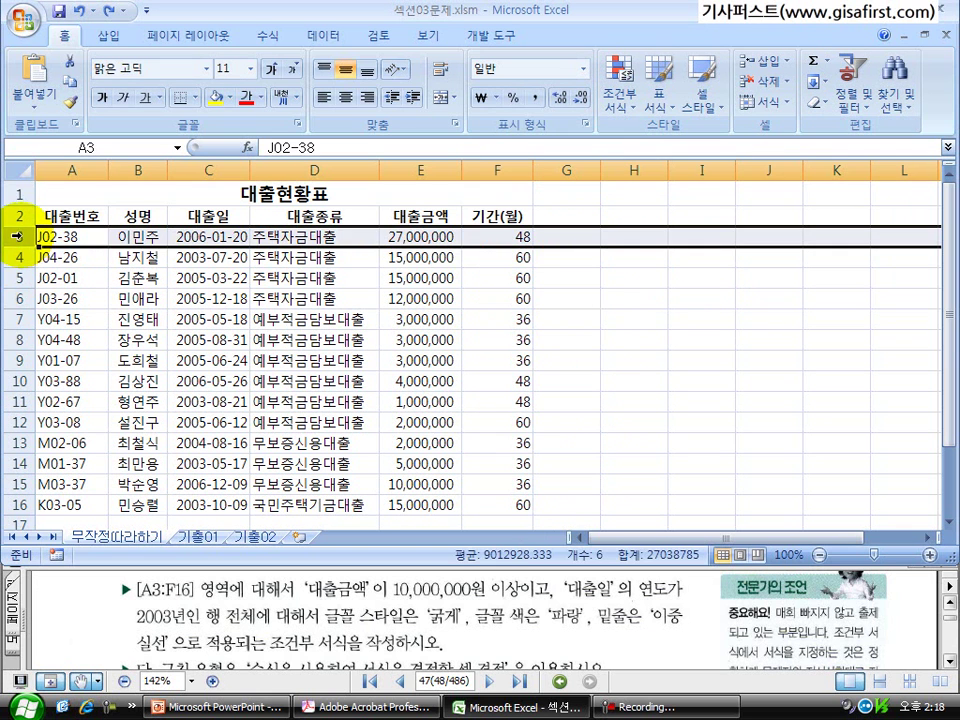
pyautogui.click(635, 234)
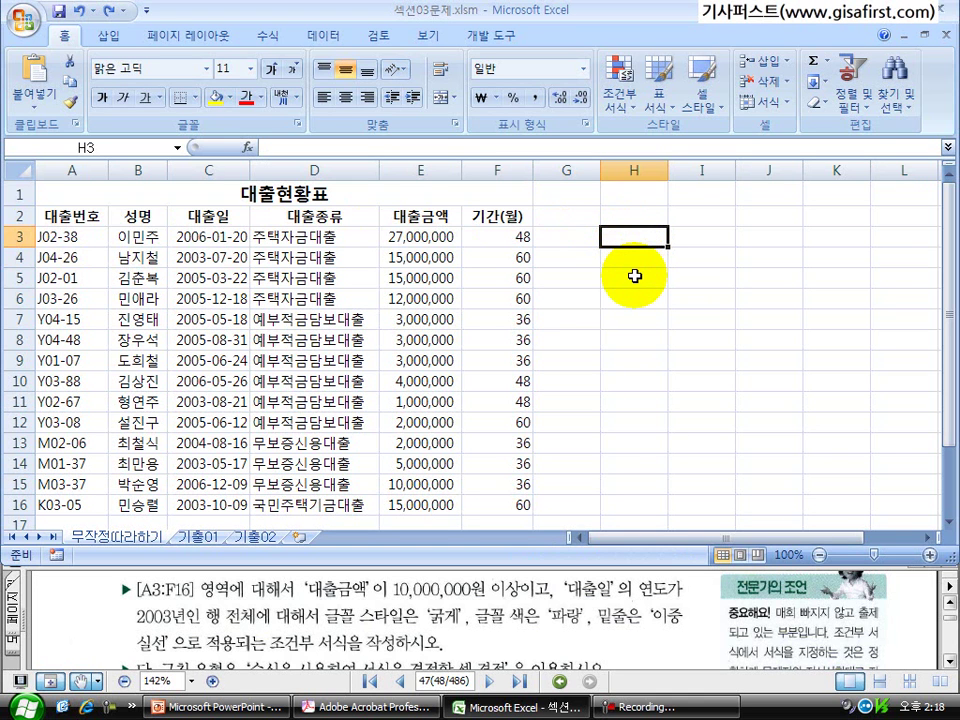
pyautogui.write('=a')
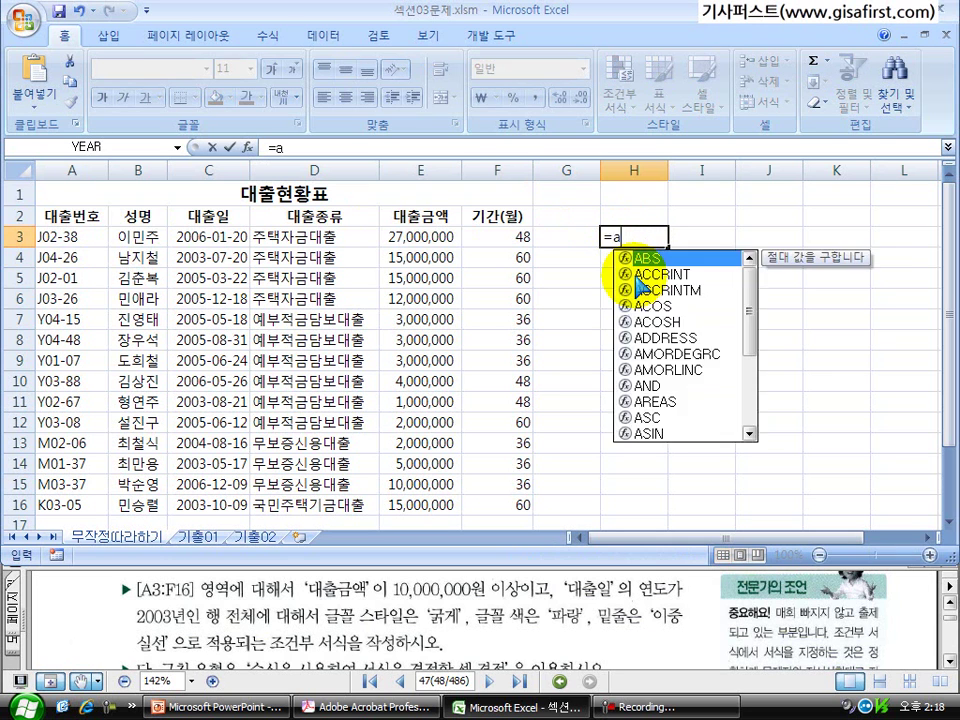
pyautogui.write('nd(')
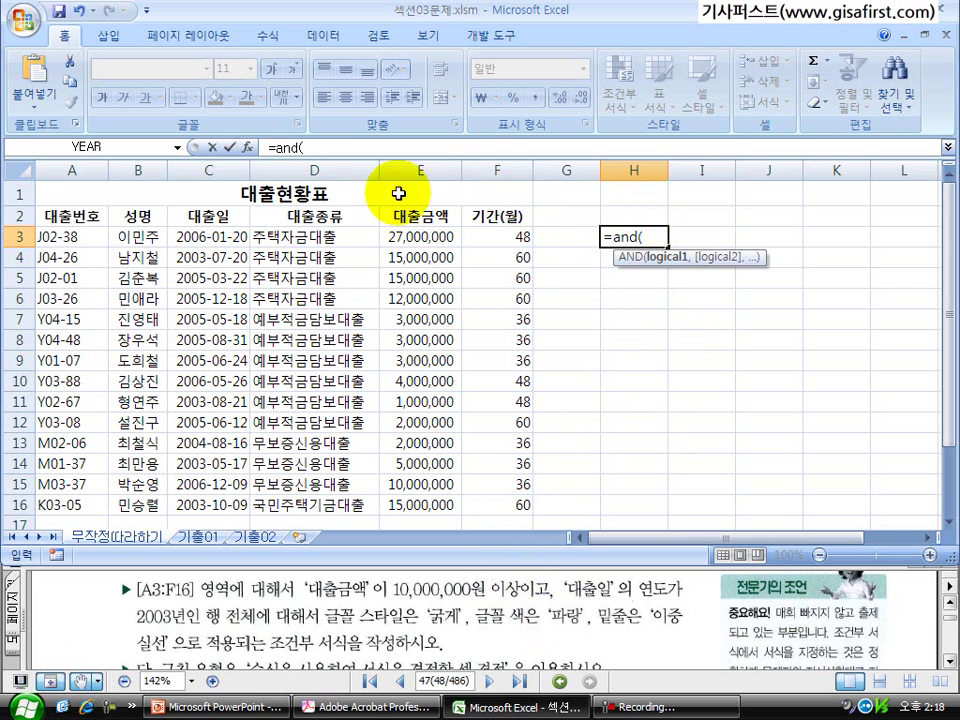
pyautogui.click(247, 147)
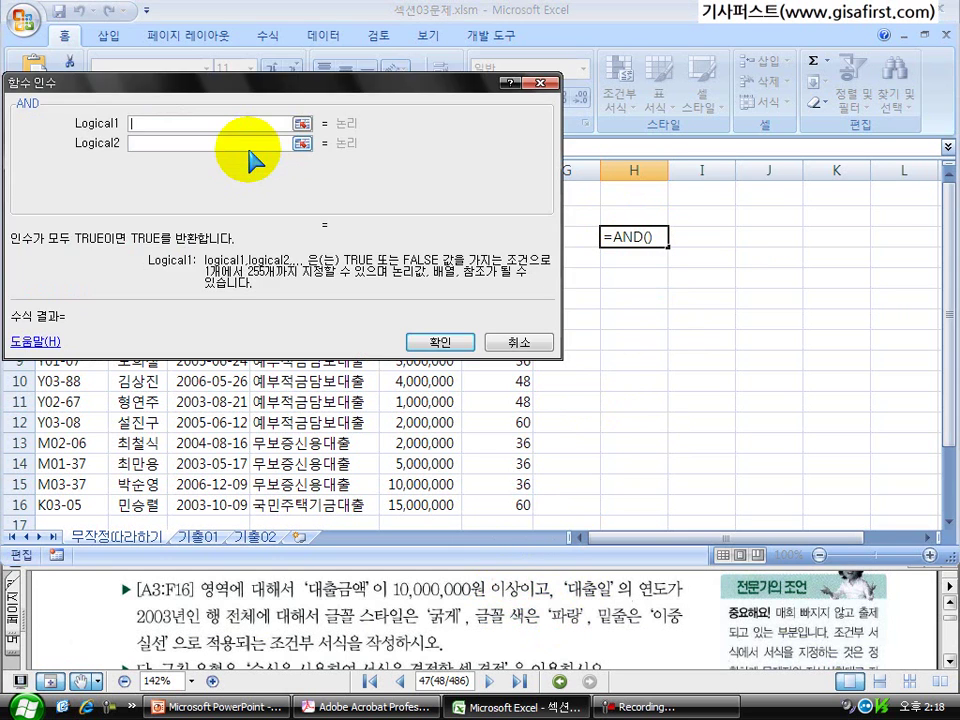
pyautogui.moveTo(257, 87); pyautogui.dragTo(835, 268)
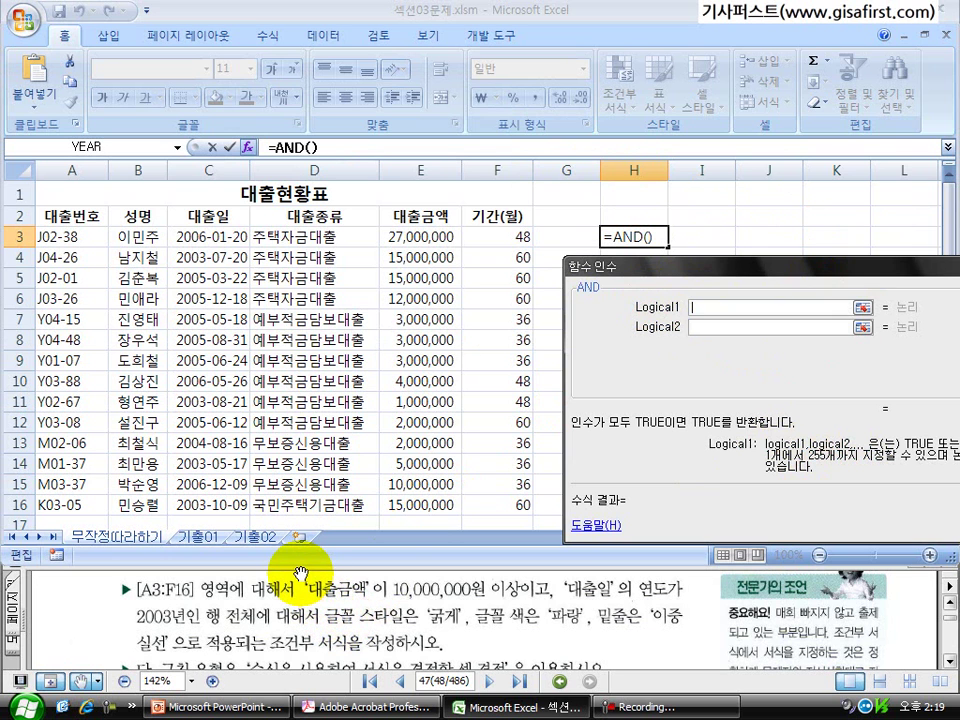
# Examine the exercise's loan amount condition against the first record's amount cell, the data range and the formula cell in row 3.
pyautogui.moveTo(297, 564)
pyautogui.mouseDown()
pyautogui.moveTo(386, 612)
pyautogui.moveTo(508, 608)
pyautogui.mouseUp()
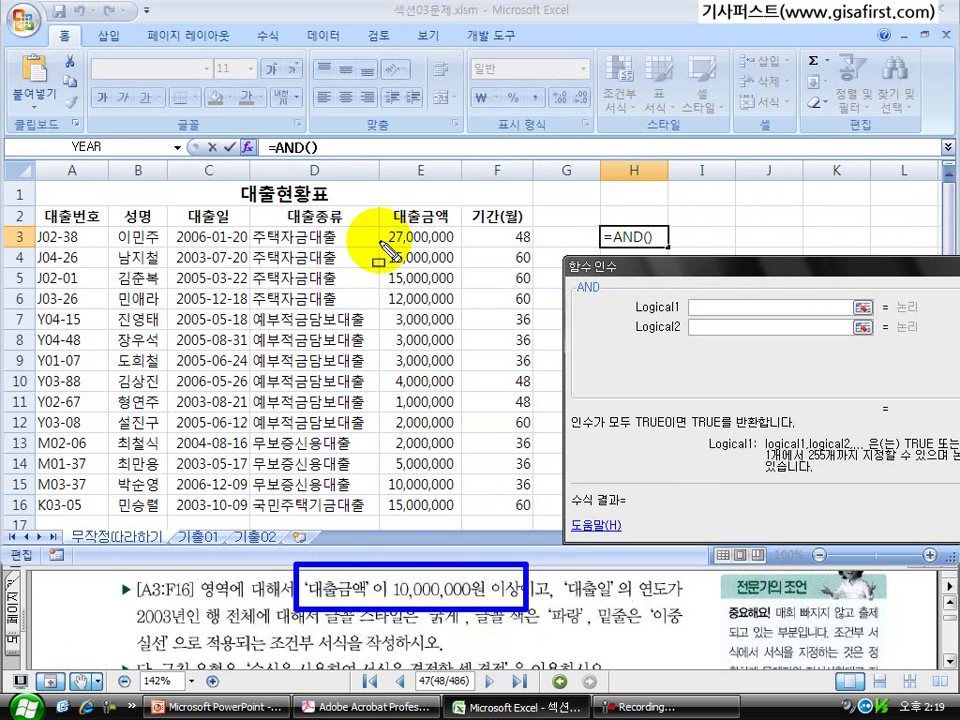
pyautogui.moveTo(375, 226)
pyautogui.mouseDown()
pyautogui.moveTo(454, 369)
pyautogui.moveTo(468, 518)
pyautogui.moveTo(461, 251)
pyautogui.mouseUp()
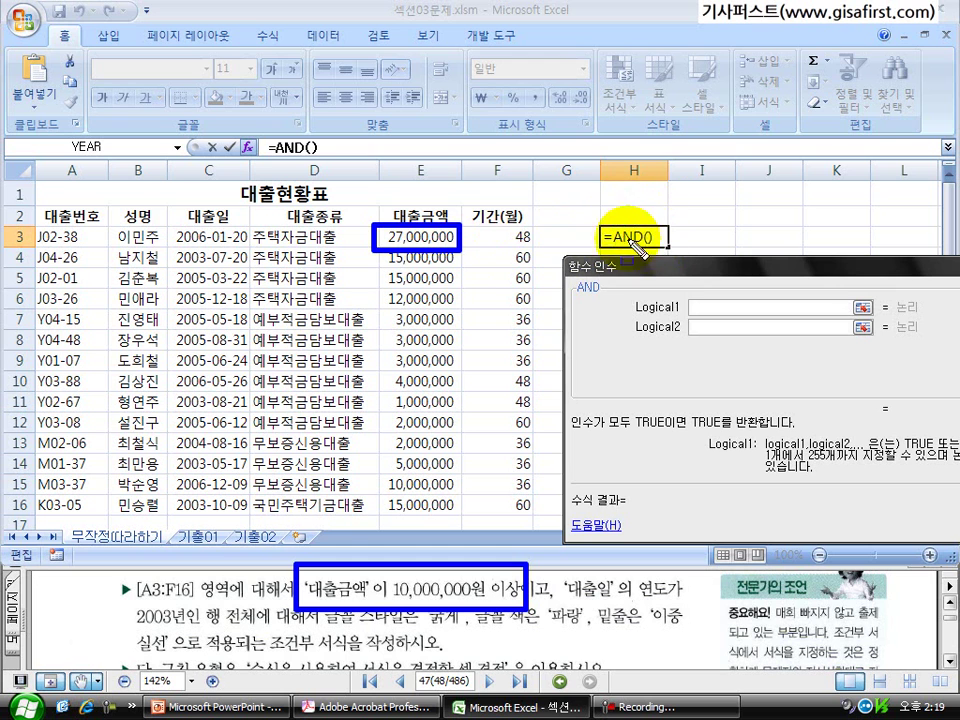
pyautogui.moveTo(589, 222); pyautogui.dragTo(672, 252)
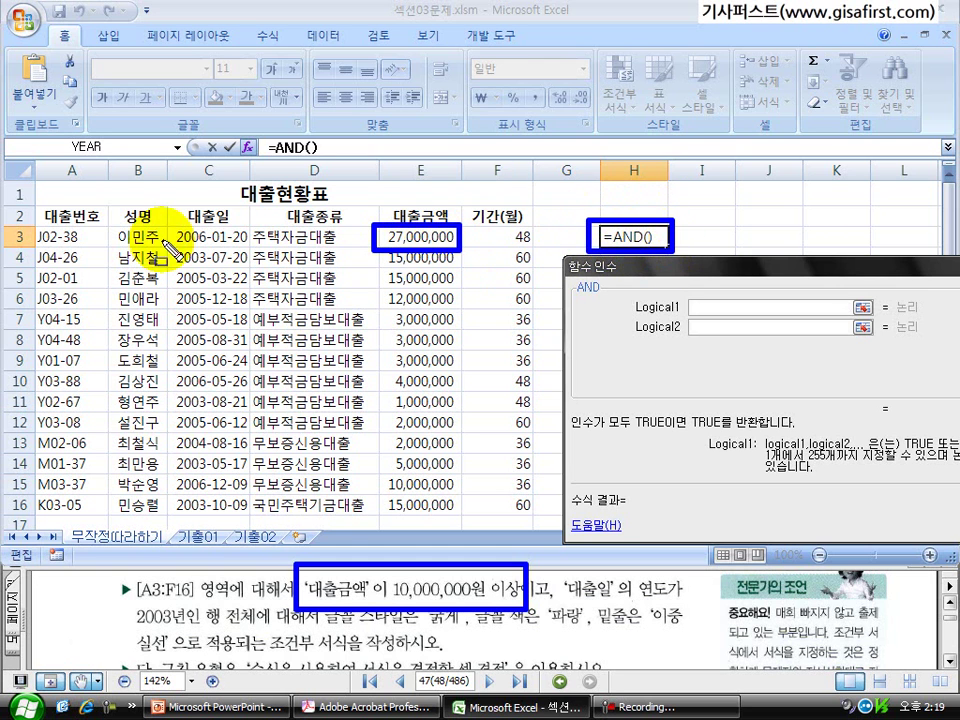
pyautogui.moveTo(38, 228)
pyautogui.mouseDown()
pyautogui.moveTo(195, 385)
pyautogui.moveTo(531, 505)
pyautogui.mouseUp()
pyautogui.moveTo(8, 228)
pyautogui.mouseDown()
pyautogui.moveTo(162, 258)
pyautogui.moveTo(548, 268)
pyautogui.mouseUp()
pyautogui.moveTo(674, 256); pyautogui.dragTo(679, 255)
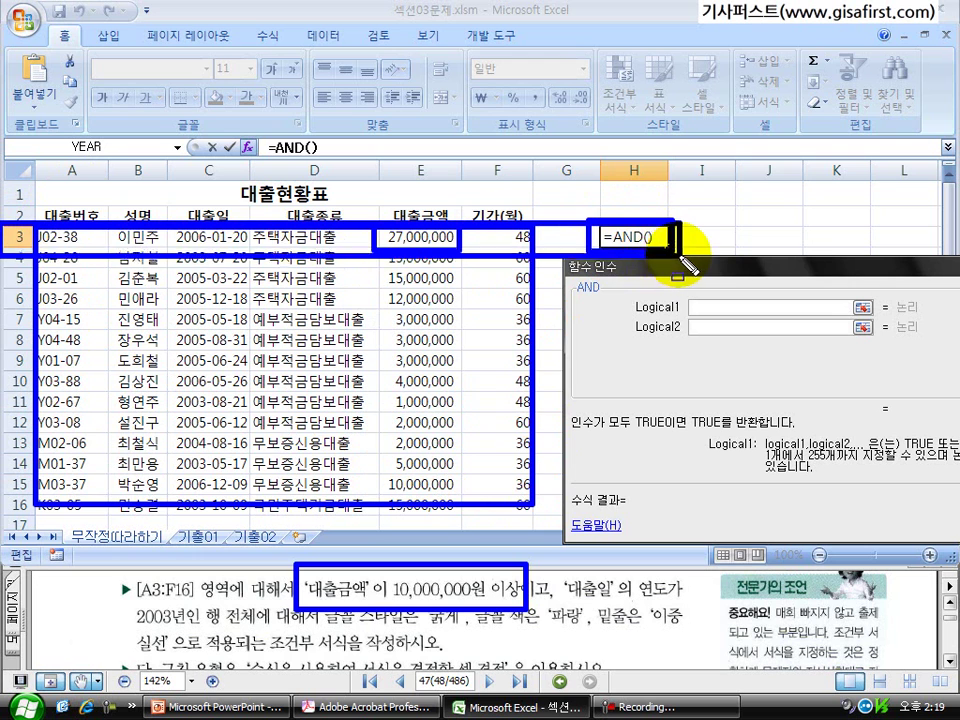
pyautogui.moveTo(583, 219)
pyautogui.mouseDown()
pyautogui.moveTo(608, 236)
pyautogui.moveTo(680, 251)
pyautogui.mouseUp()
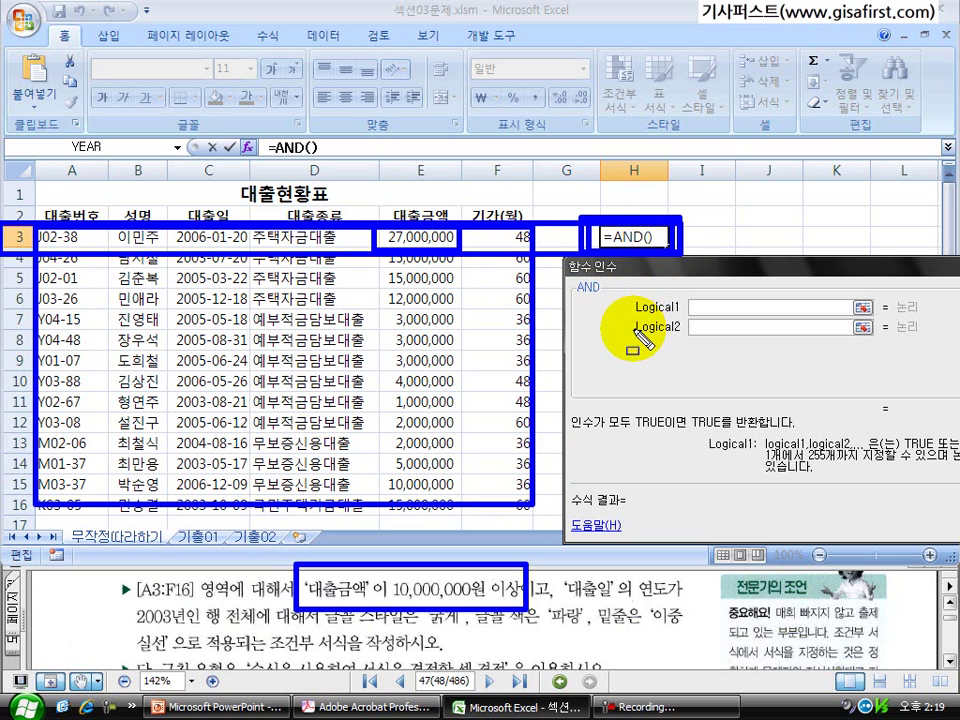
pyautogui.press('Escape')
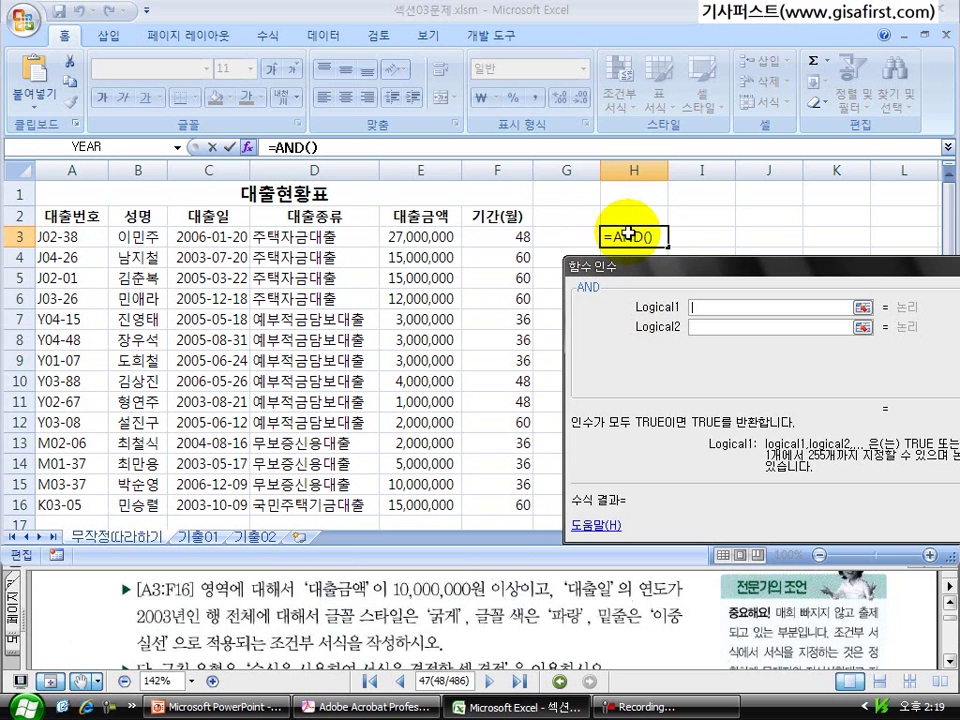
# Set the AND function's first condition to E3>=10000000 and move on to the second condition.
pyautogui.click(424, 235)
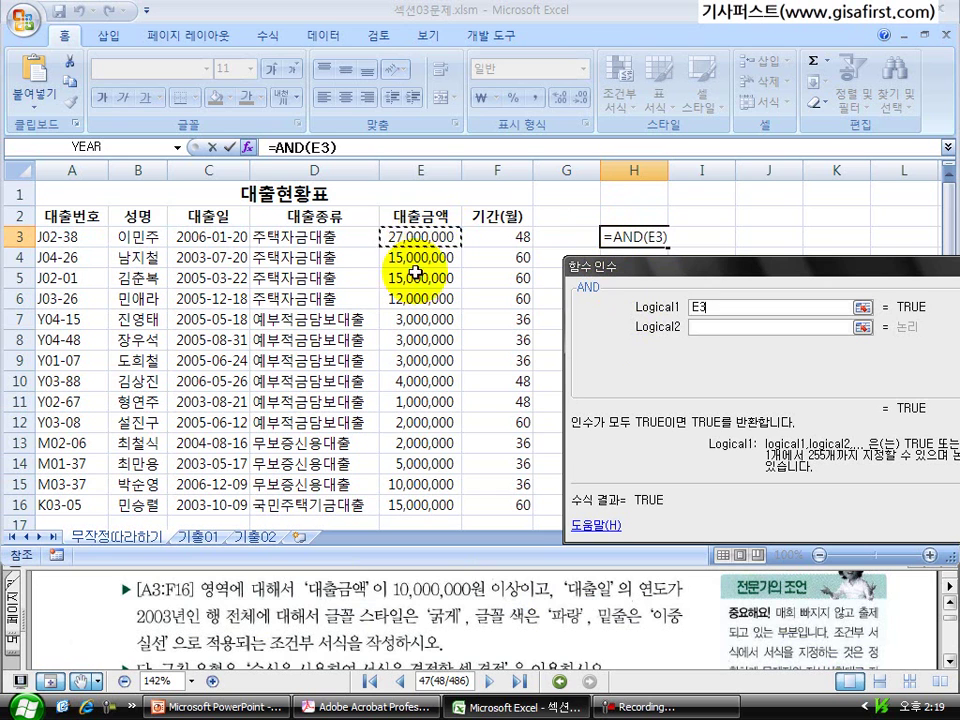
pyautogui.write('>=10000000')
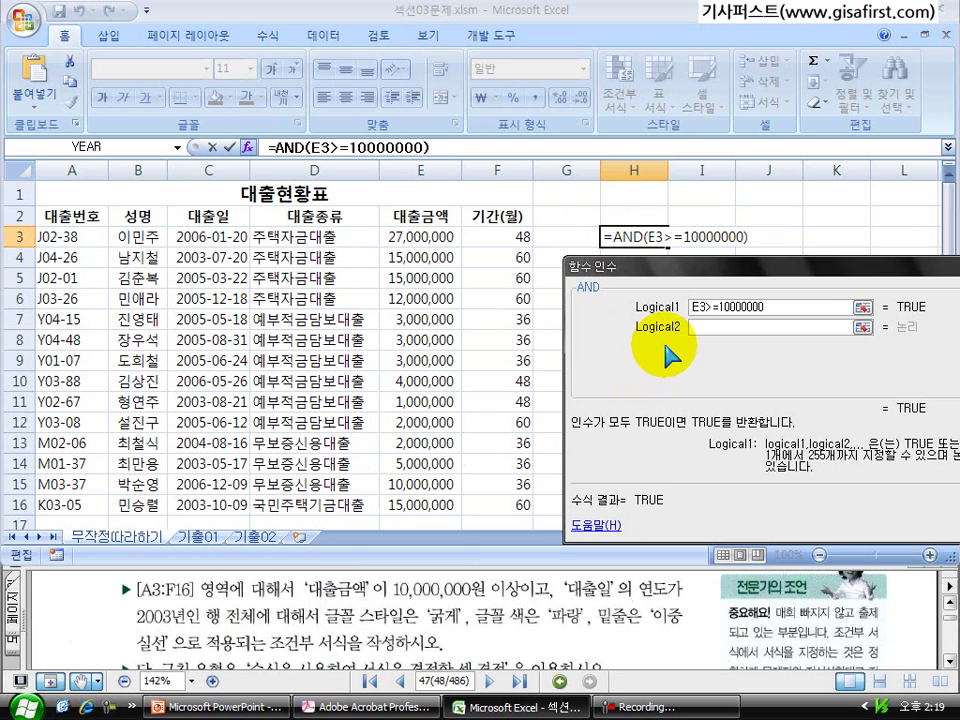
pyautogui.click(700, 327)
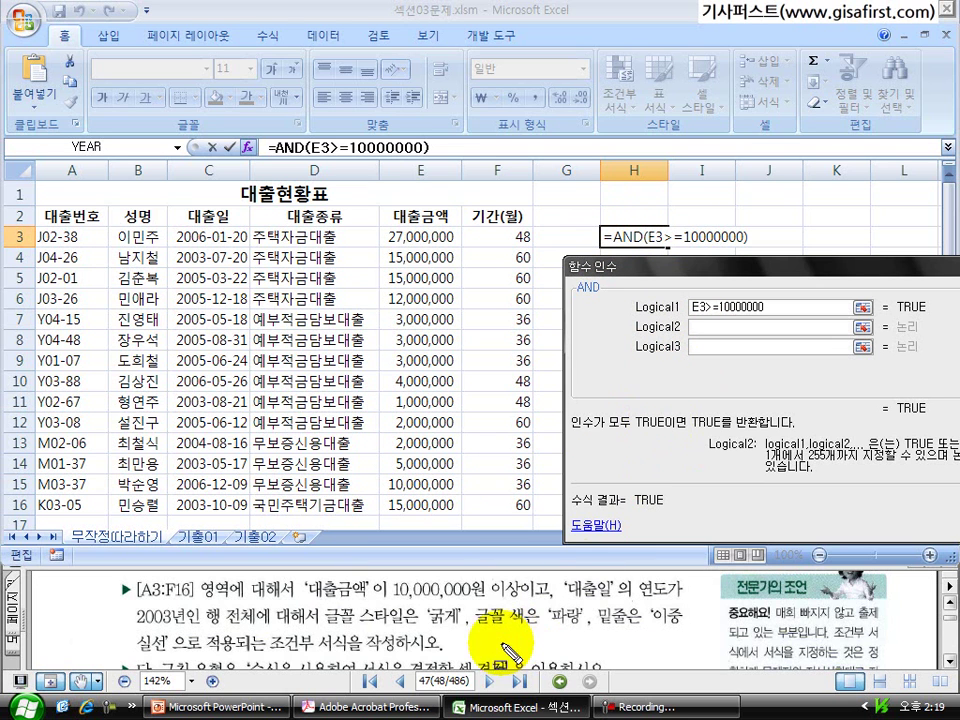
# Examine the exercise's condition that the loan date's year is 2003 against the first record's date cell in row 3.
pyautogui.moveTo(548, 572)
pyautogui.mouseDown()
pyautogui.moveTo(579, 600)
pyautogui.moveTo(687, 607)
pyautogui.mouseUp()
pyautogui.moveTo(116, 604)
pyautogui.mouseDown()
pyautogui.moveTo(150, 645)
pyautogui.moveTo(200, 633)
pyautogui.mouseUp()
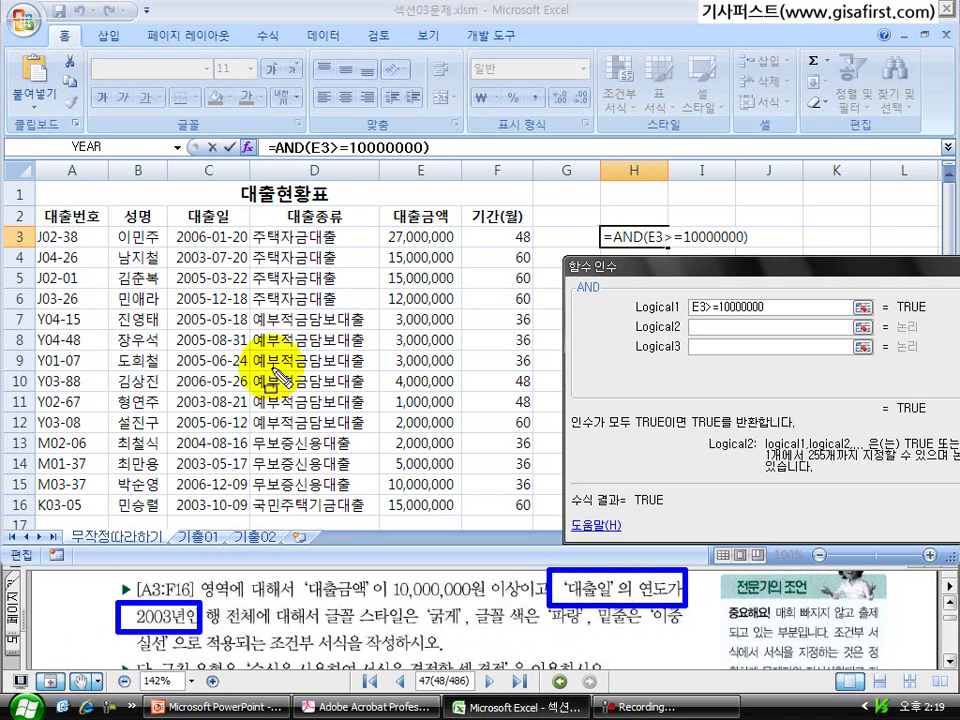
pyautogui.moveTo(165, 226)
pyautogui.mouseDown()
pyautogui.moveTo(250, 440)
pyautogui.moveTo(252, 510)
pyautogui.moveTo(254, 256)
pyautogui.mouseUp()
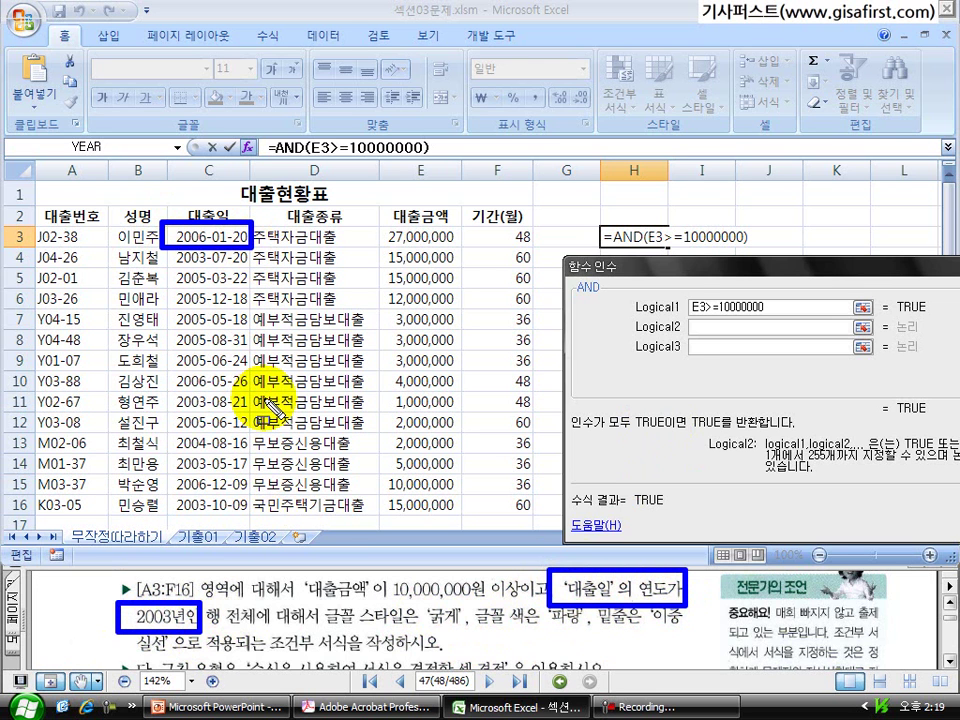
pyautogui.press('Escape')
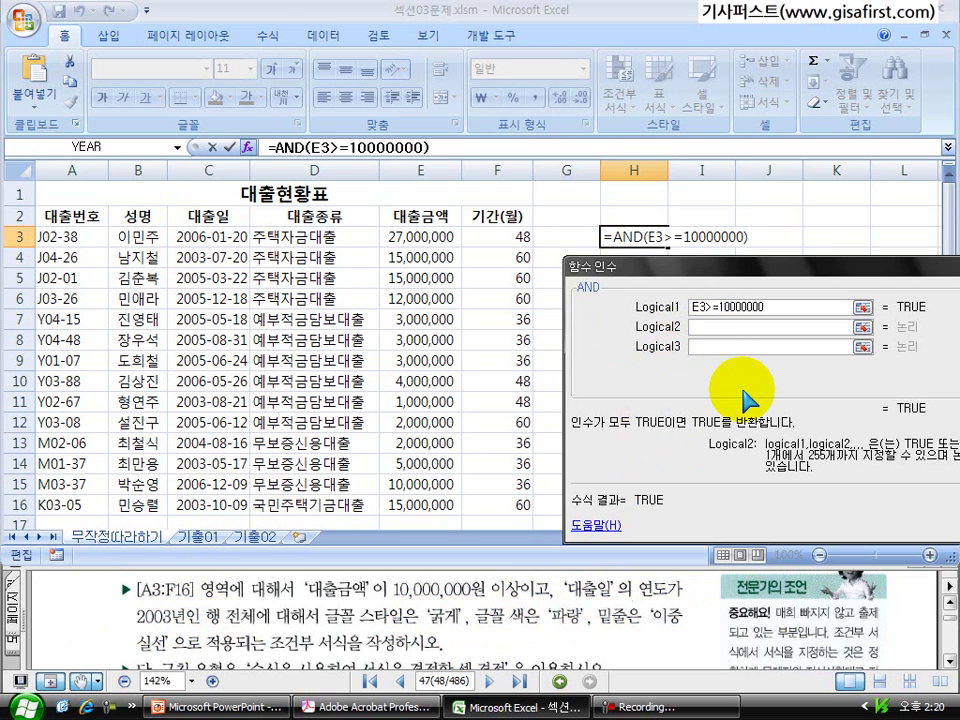
# Draft year(c3)=2003 as the AND function's second condition.
pyautogui.write('c2')
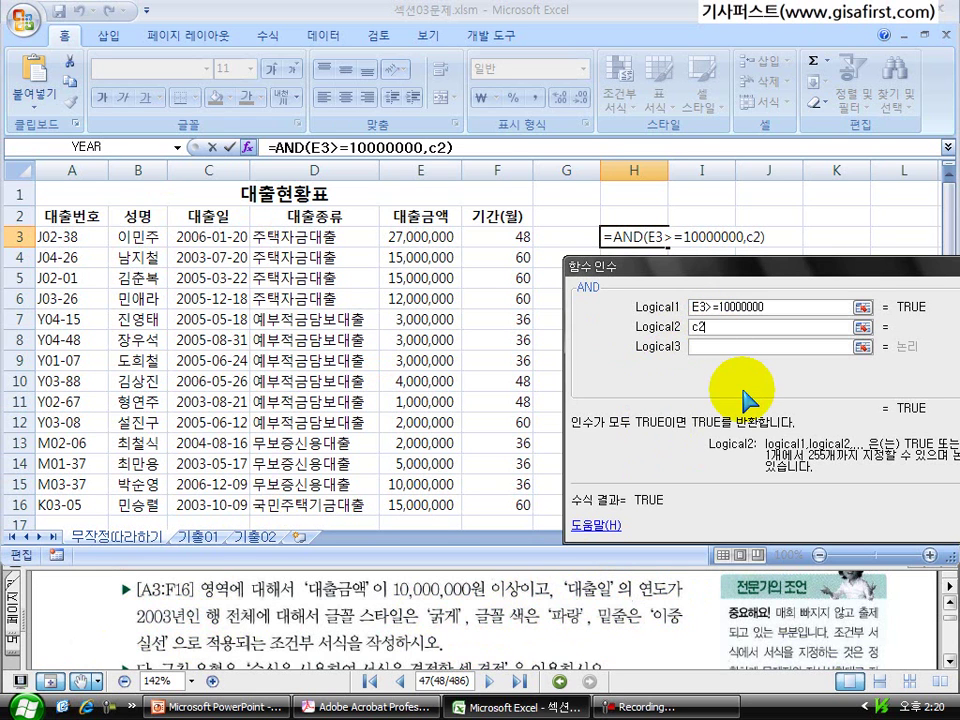
pyautogui.write('=')
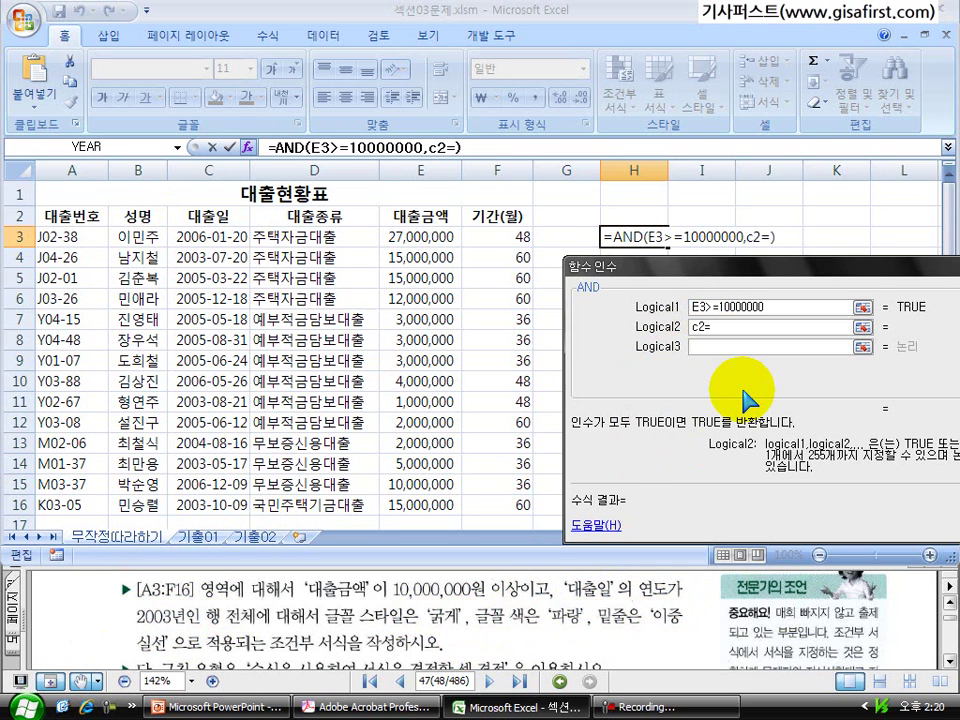
pyautogui.write('2003')
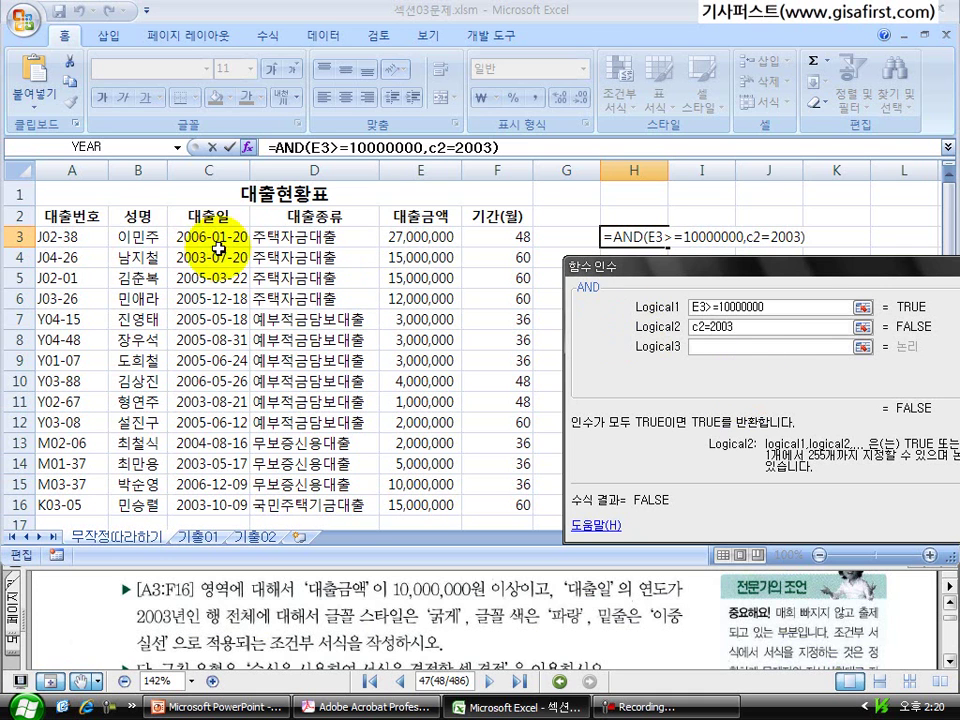
pyautogui.click(700, 328)
pyautogui.press('BackSpace')
pyautogui.write('3')
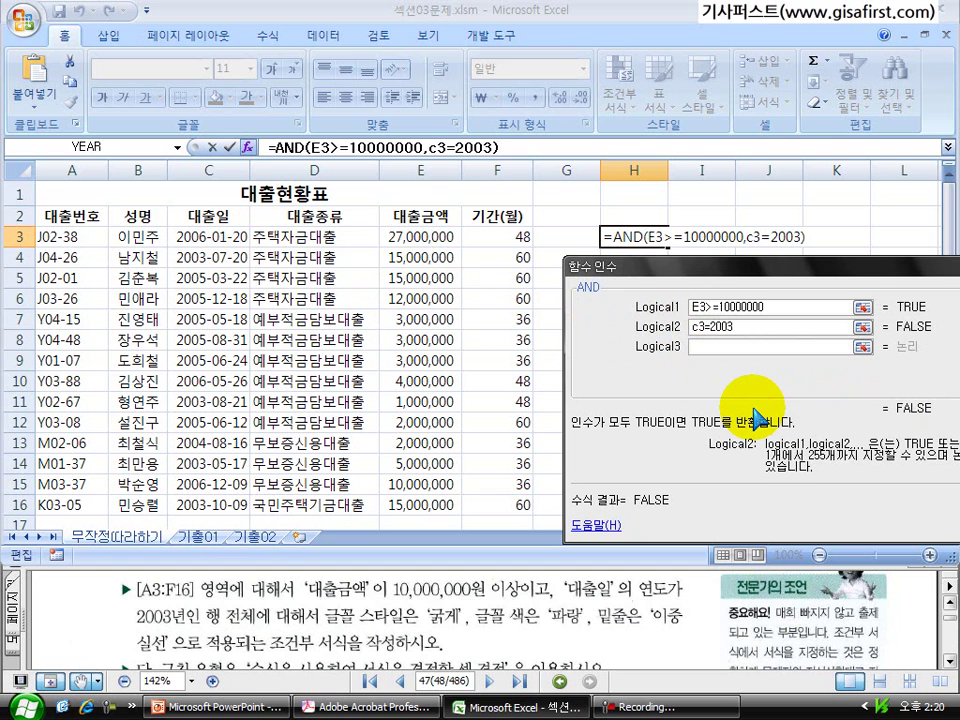
pyautogui.write('year(c3')
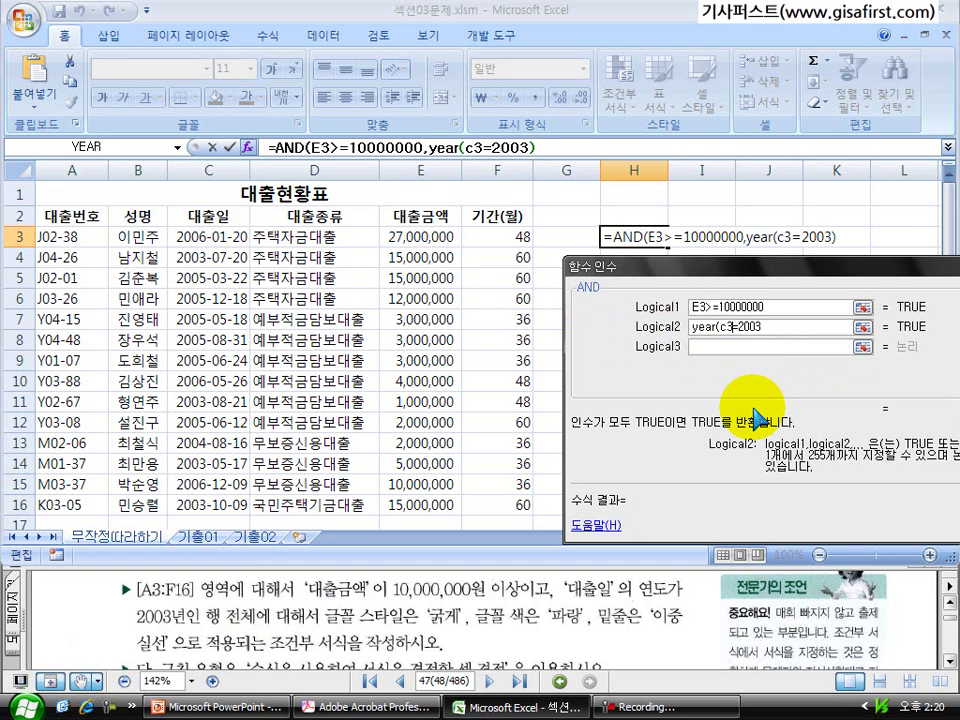
pyautogui.write(')')
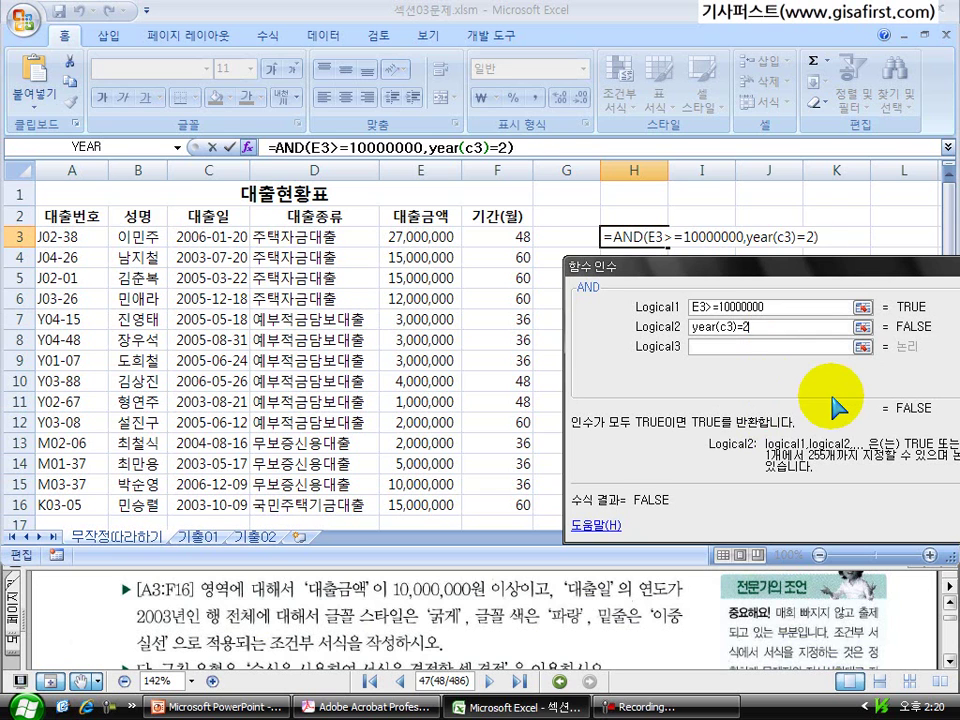
# Clear the AND function's second condition completely.
pyautogui.press('BackSpace')
pyautogui.press('BackSpace')
pyautogui.press('BackSpace')
pyautogui.press('BackSpace')
pyautogui.press('BackSpace')
pyautogui.press('BackSpace')
pyautogui.press('BackSpace')
pyautogui.press('BackSpace')
pyautogui.press('BackSpace')
pyautogui.press('BackSpace')
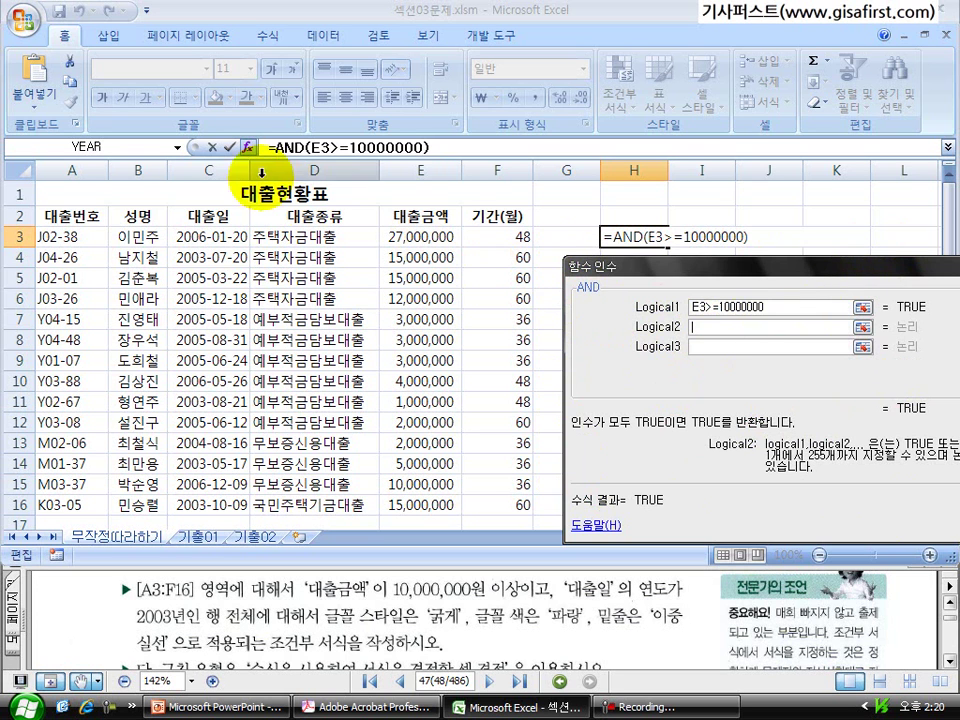
# Reopen the AND function's arguments beside the loan table and bring up the complete function list for nesting a function.
pyautogui.click(245, 146)
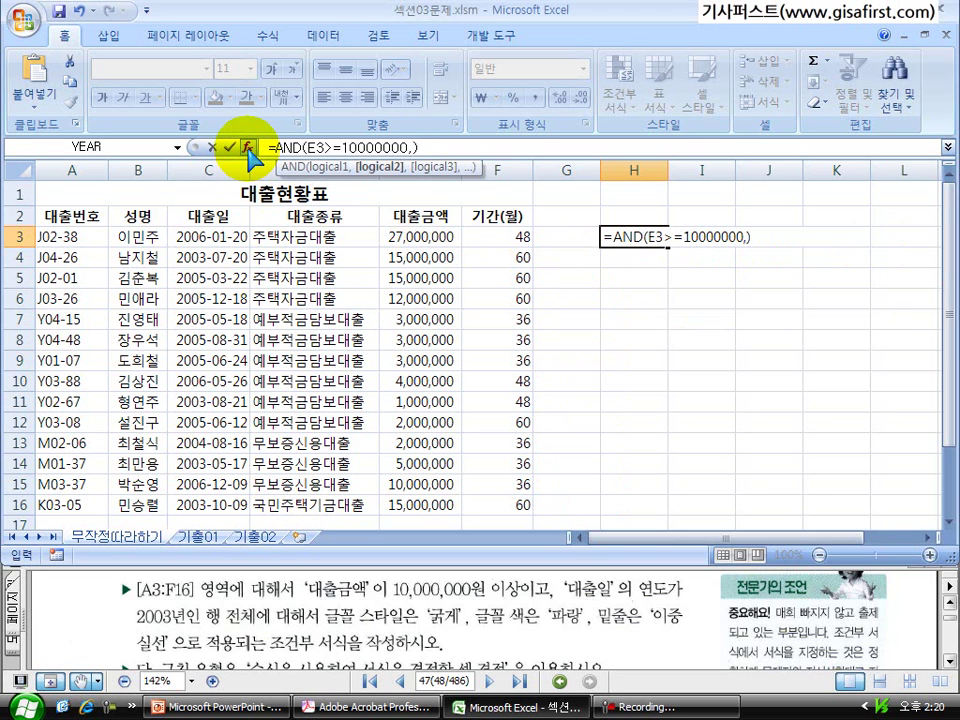
pyautogui.click(248, 147)
pyautogui.moveTo(260, 85); pyautogui.dragTo(785, 253)
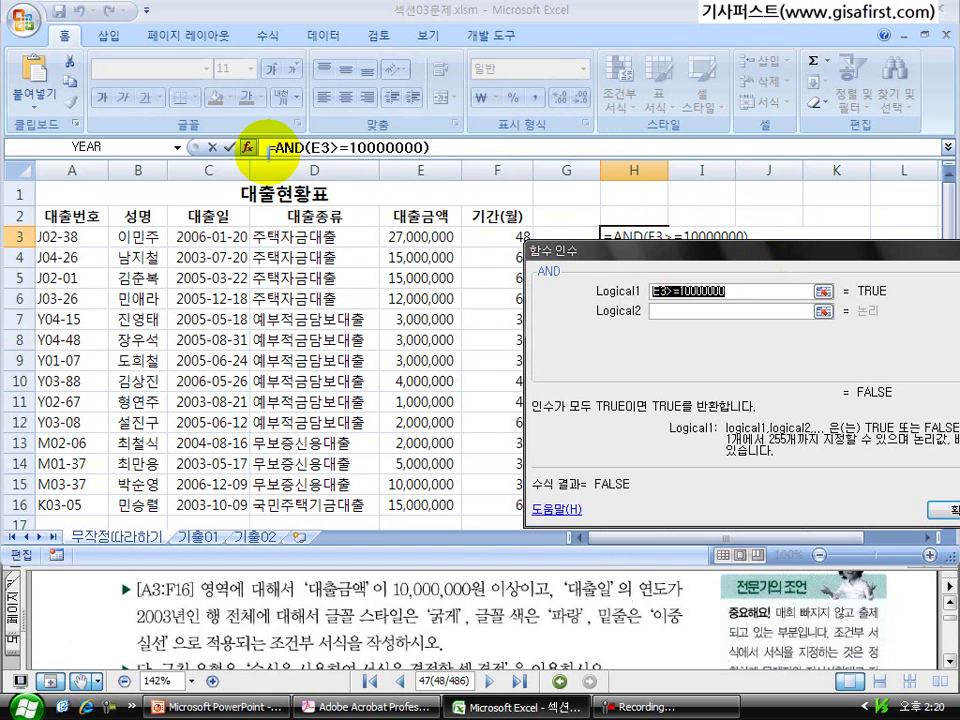
pyautogui.click(179, 147)
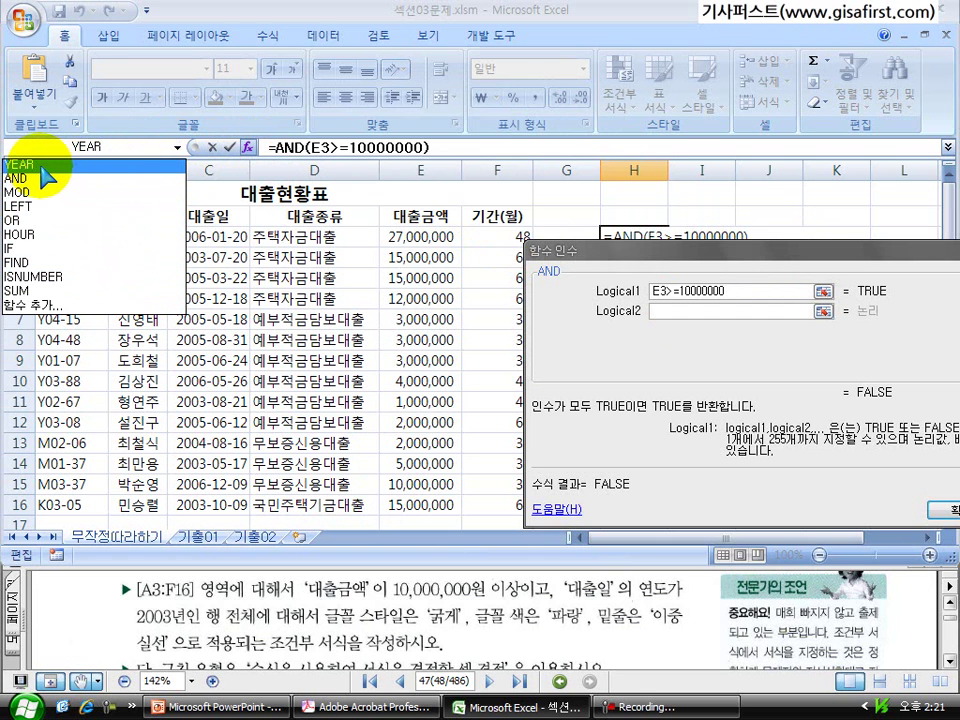
pyautogui.click(80, 313)
pyautogui.moveTo(562, 75); pyautogui.dragTo(235, 203)
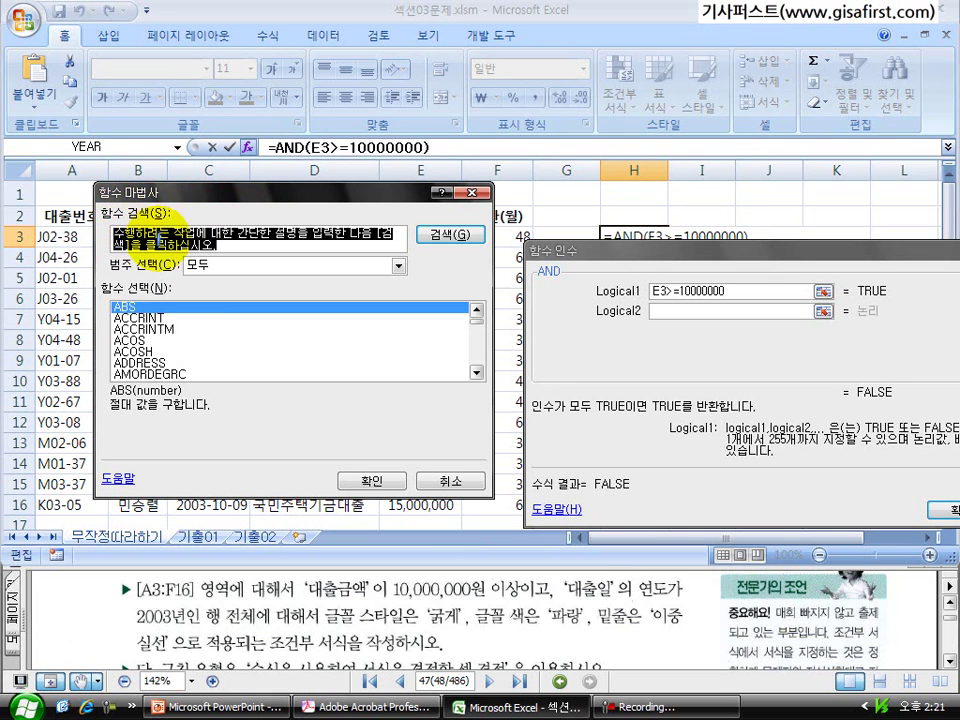
pyautogui.click(137, 316)
pyautogui.click(134, 331)
pyautogui.click(136, 352)
pyautogui.click(134, 308)
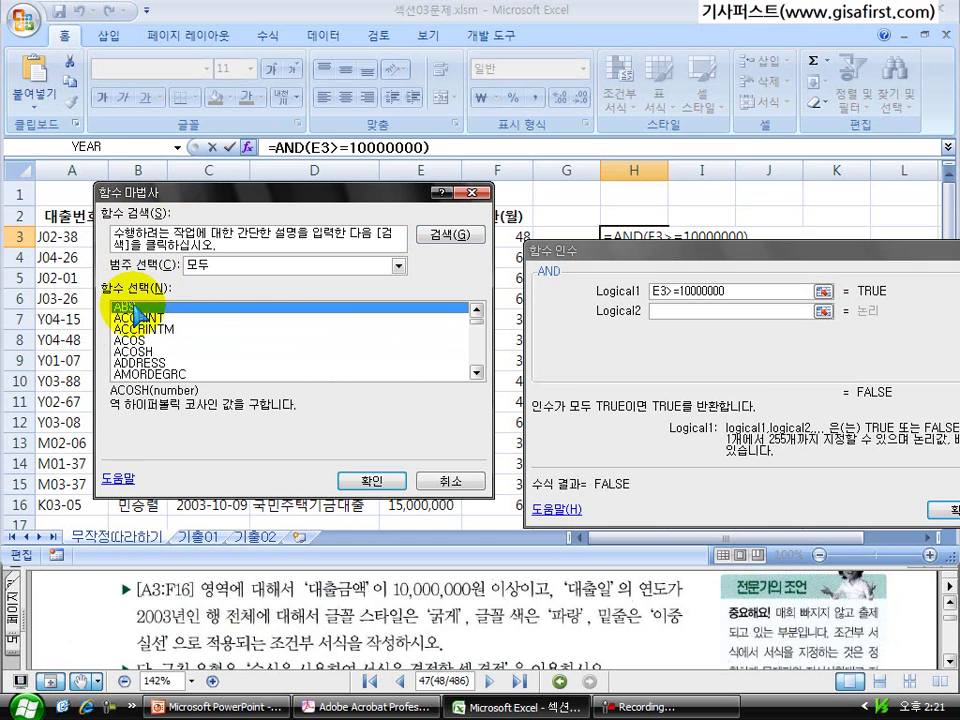
pyautogui.click(245, 268)
pyautogui.click(225, 289)
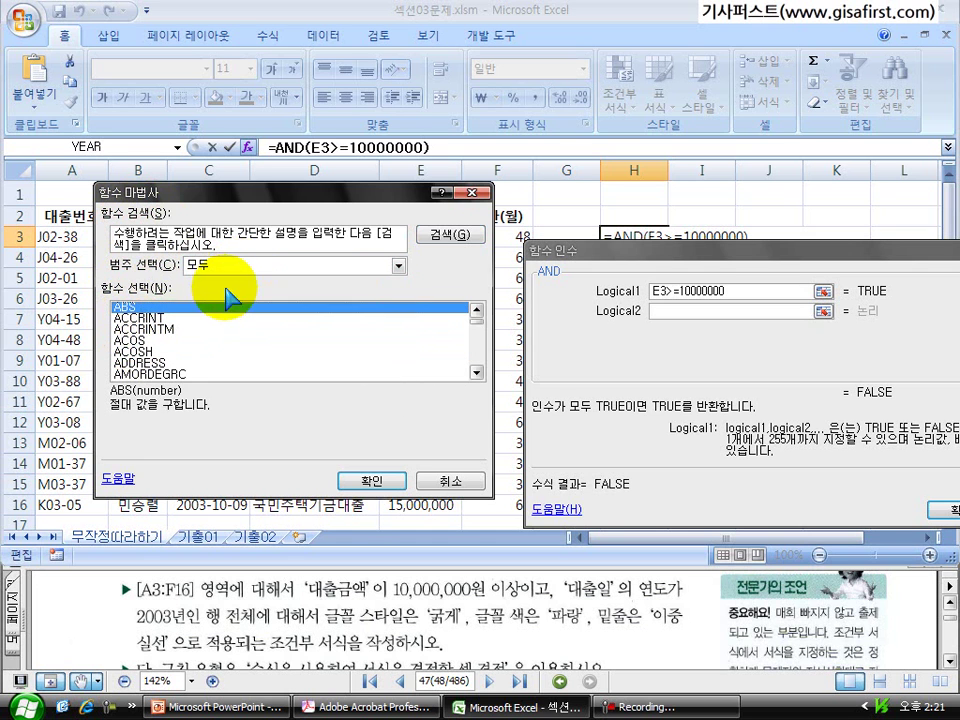
pyautogui.click(158, 318)
pyautogui.click(168, 307)
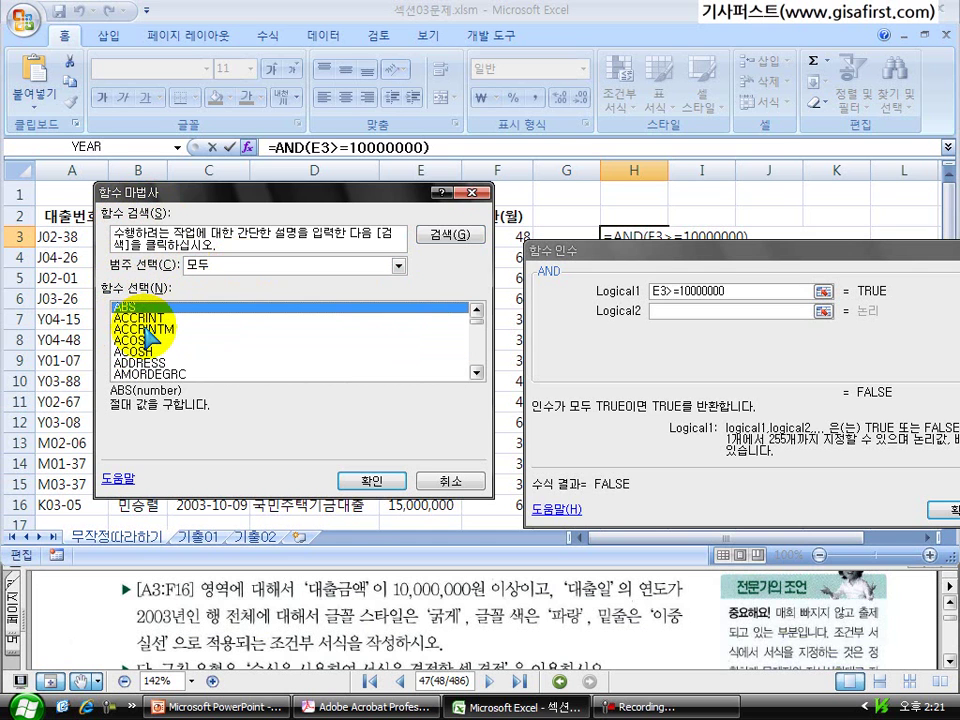
pyautogui.click(150, 330)
pyautogui.click(155, 318)
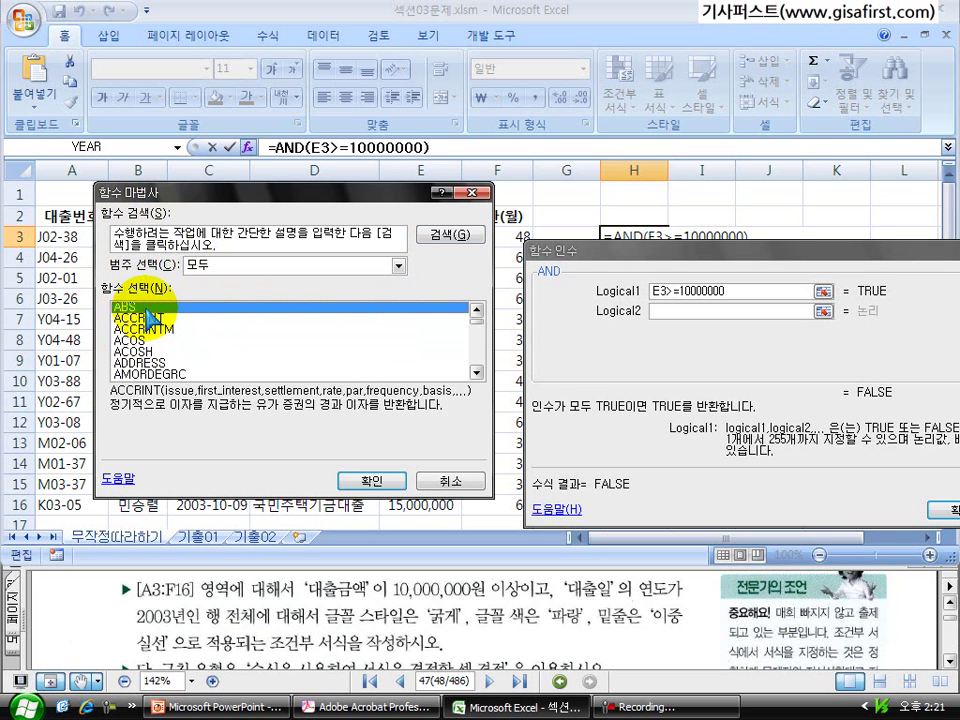
pyautogui.click(150, 307)
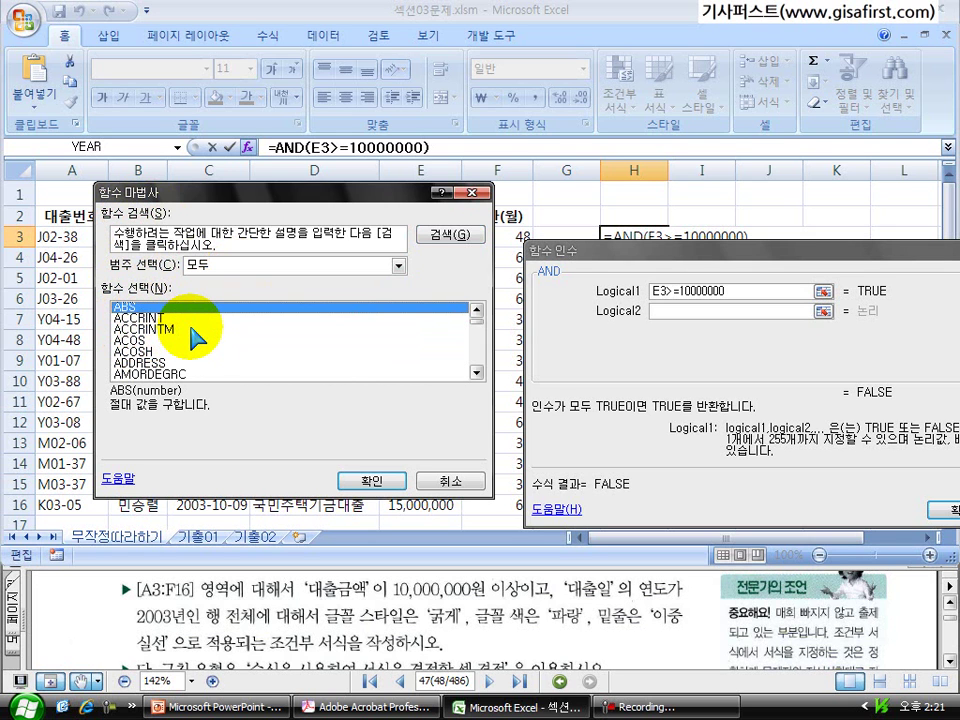
# Find and select the YEAR function in the alphabetical list of all functions.
pyautogui.press('y')
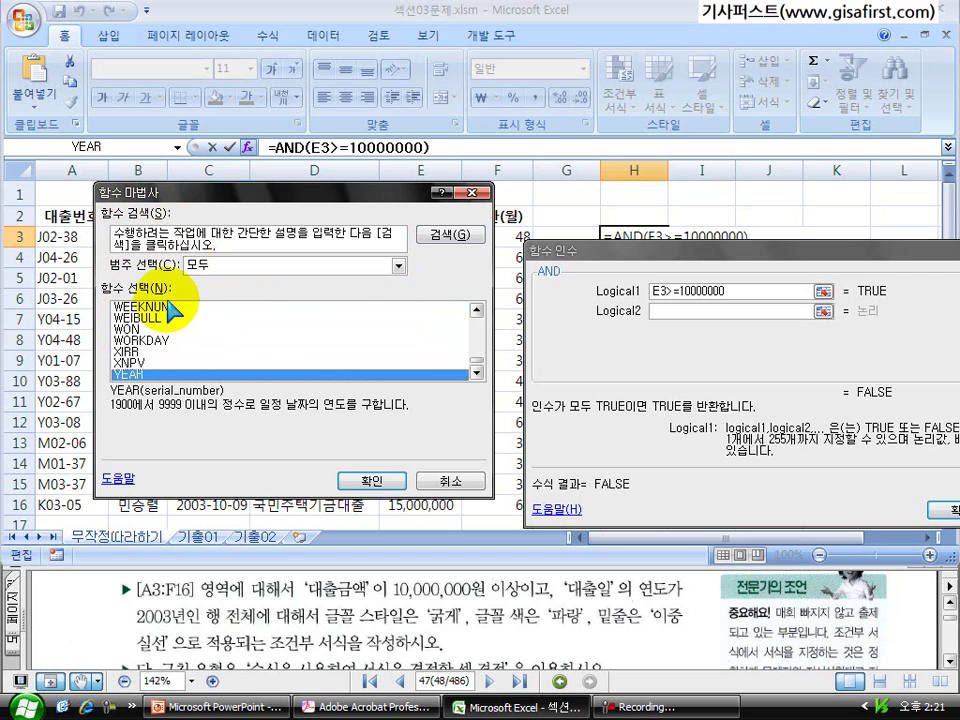
pyautogui.click(476, 373)
pyautogui.click(476, 373)
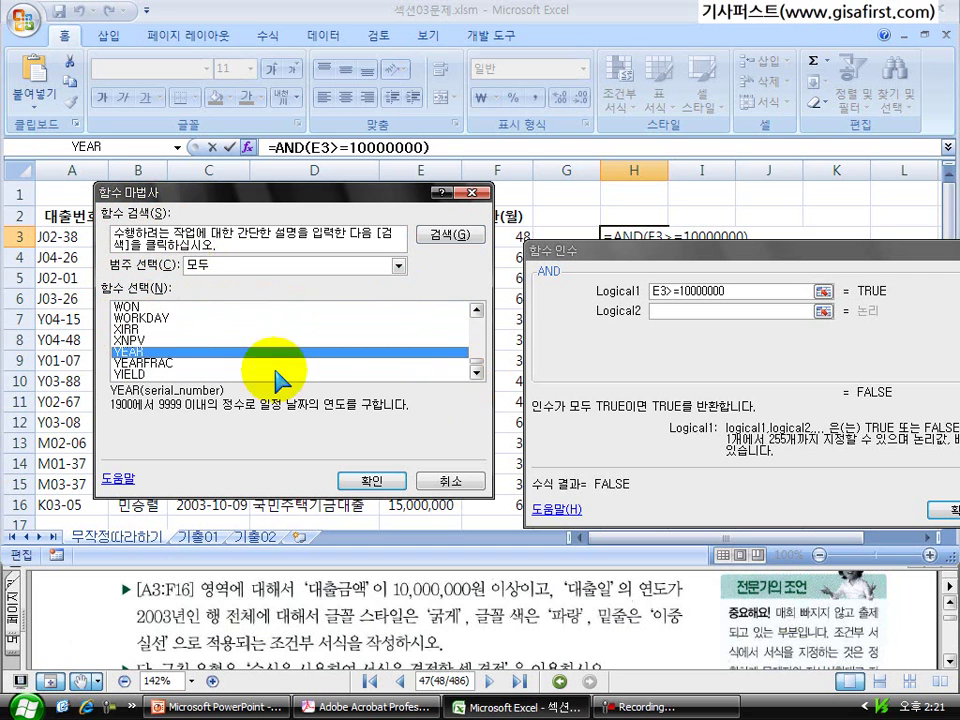
pyautogui.click(135, 363)
pyautogui.click(134, 353)
pyautogui.click(133, 364)
pyautogui.click(132, 374)
pyautogui.click(133, 363)
pyautogui.click(134, 353)
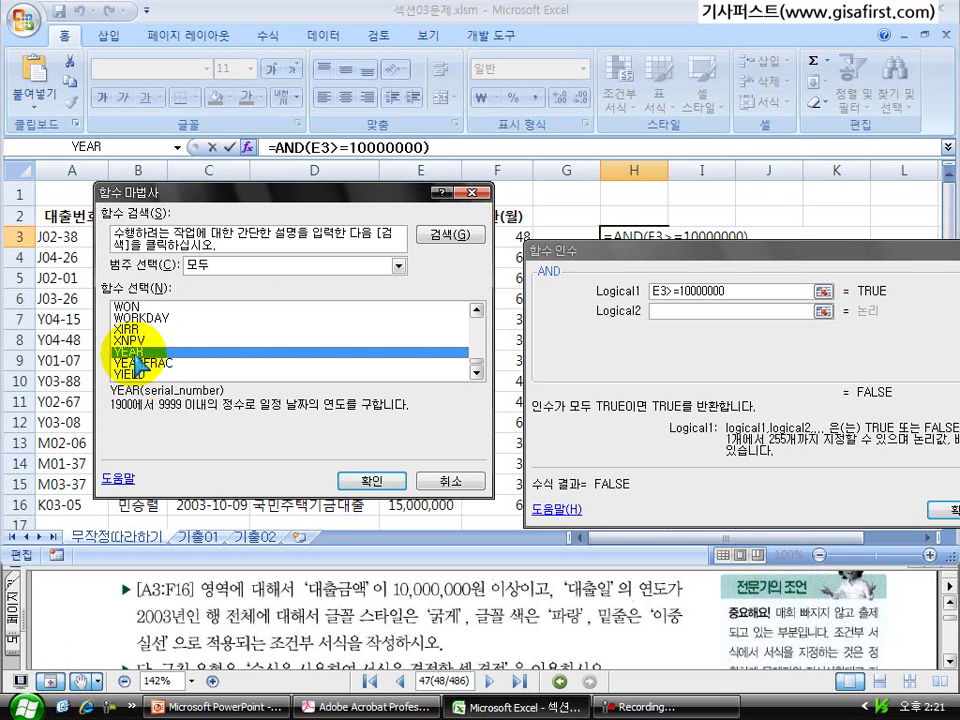
# Try to nest the YEAR function from the 날짜/시간 category inside the AND function and discard the whole formula in H3.
pyautogui.click(398, 266)
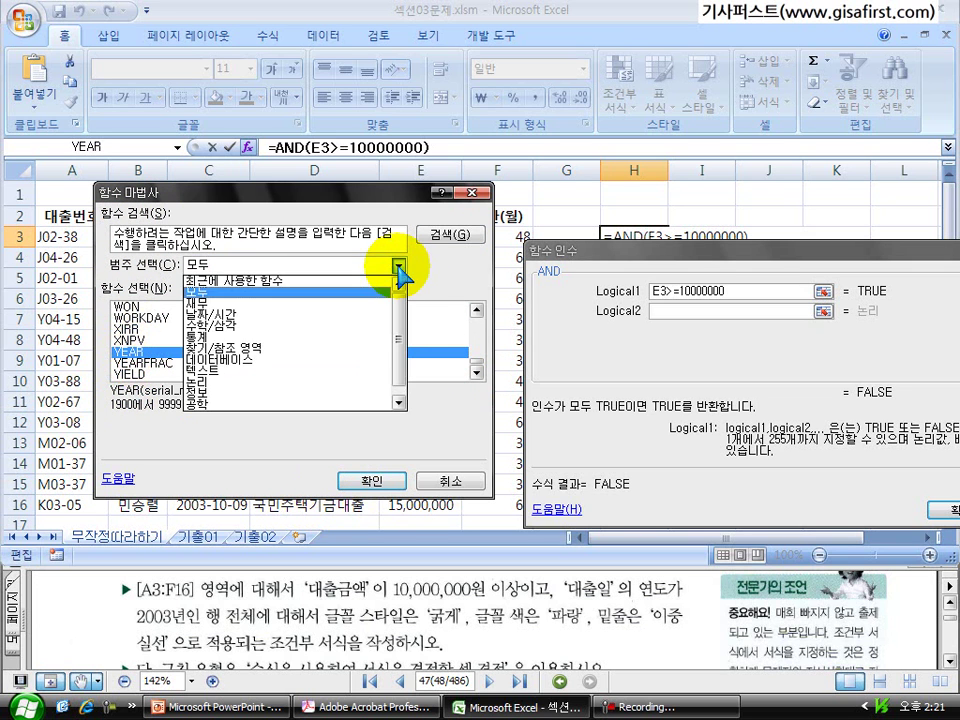
pyautogui.click(305, 328)
pyautogui.moveTo(474, 325); pyautogui.dragTo(480, 364)
pyautogui.click(132, 363)
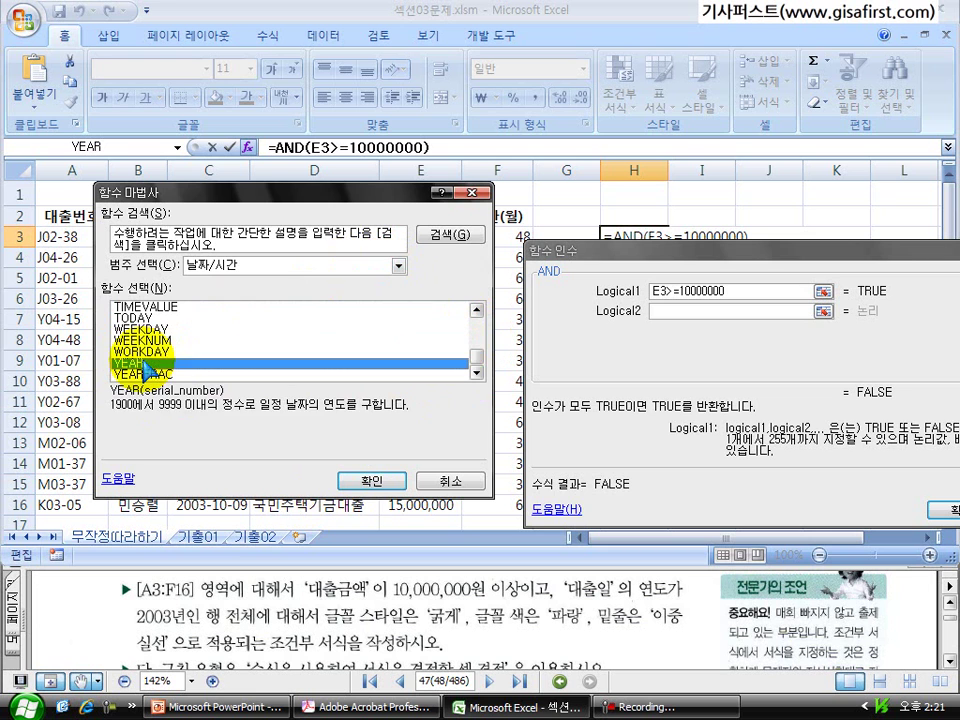
pyautogui.click(371, 482)
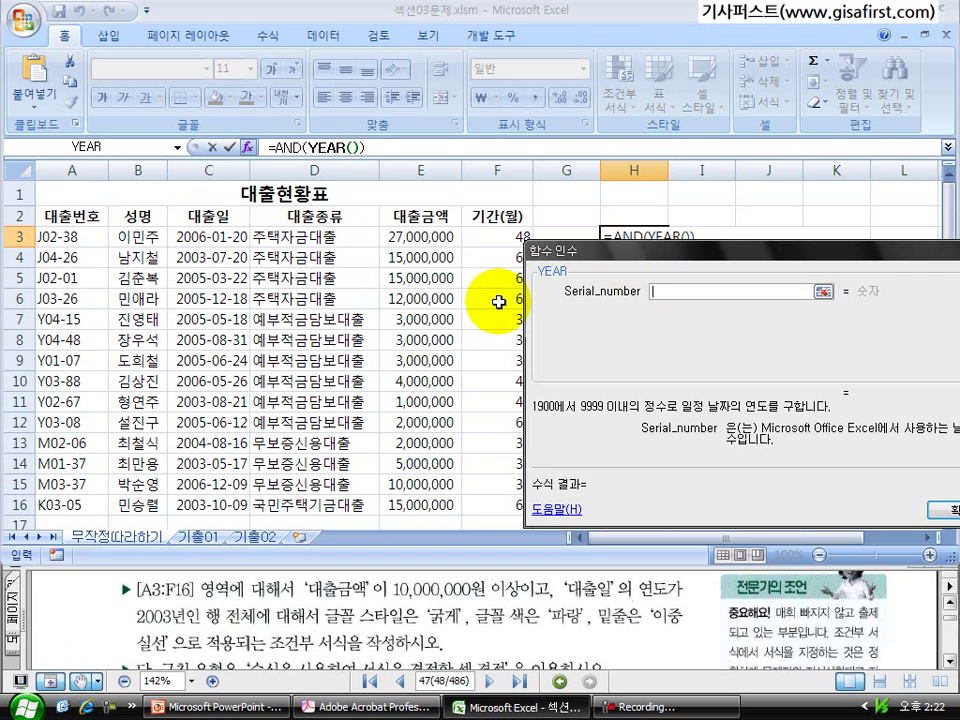
pyautogui.moveTo(542, 255); pyautogui.dragTo(68, 201)
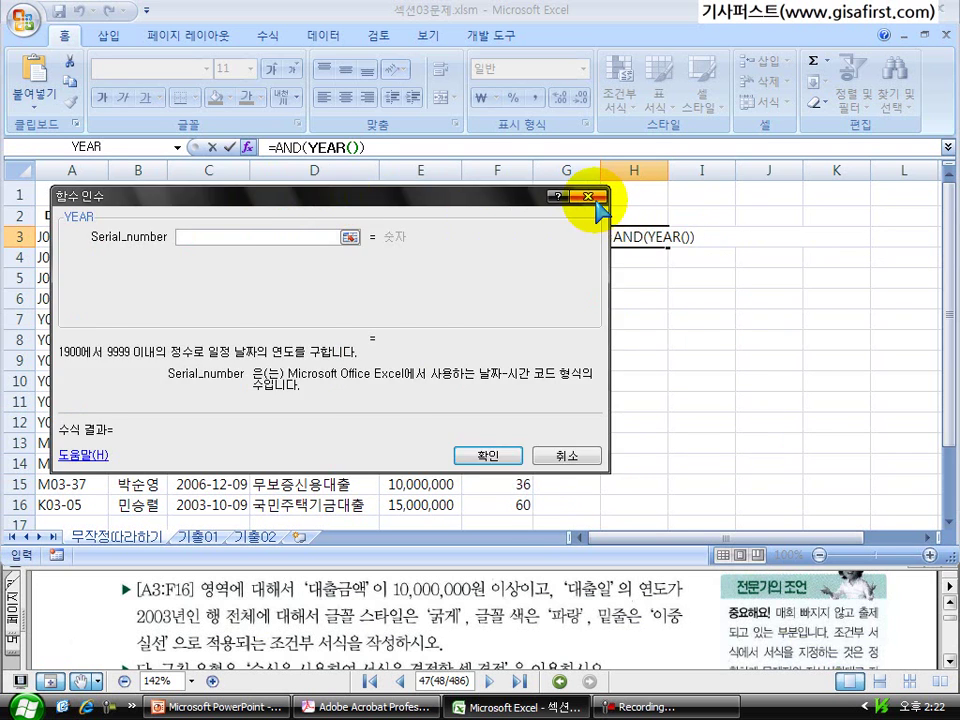
pyautogui.click(588, 197)
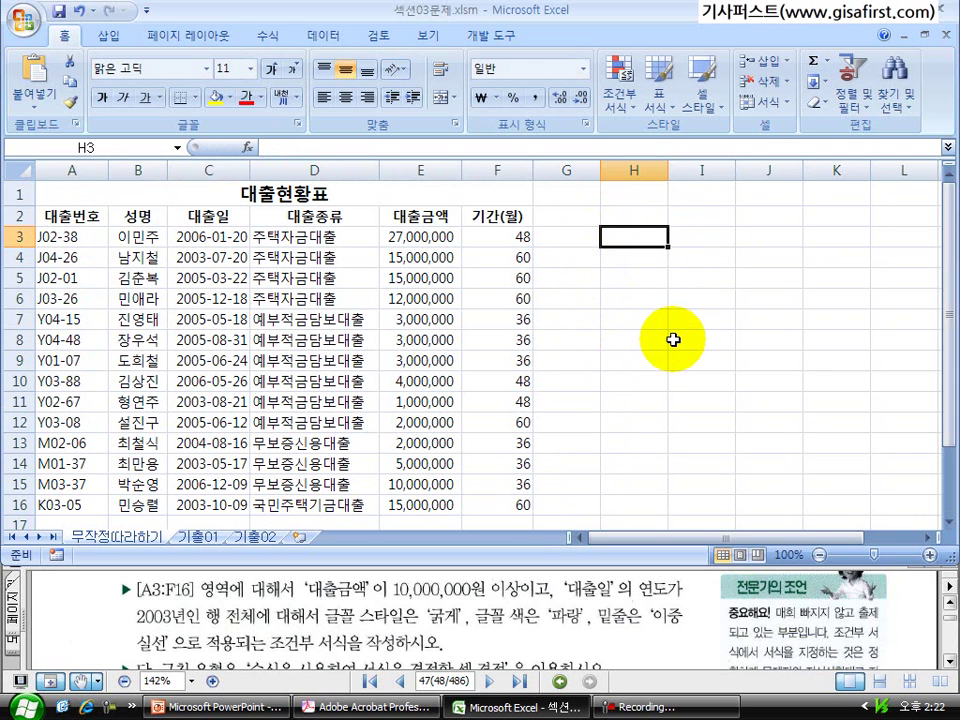
# Start a new AND function in H3 with E3>=10000000 as its first condition and move on to the second condition.
pyautogui.write('=and(')
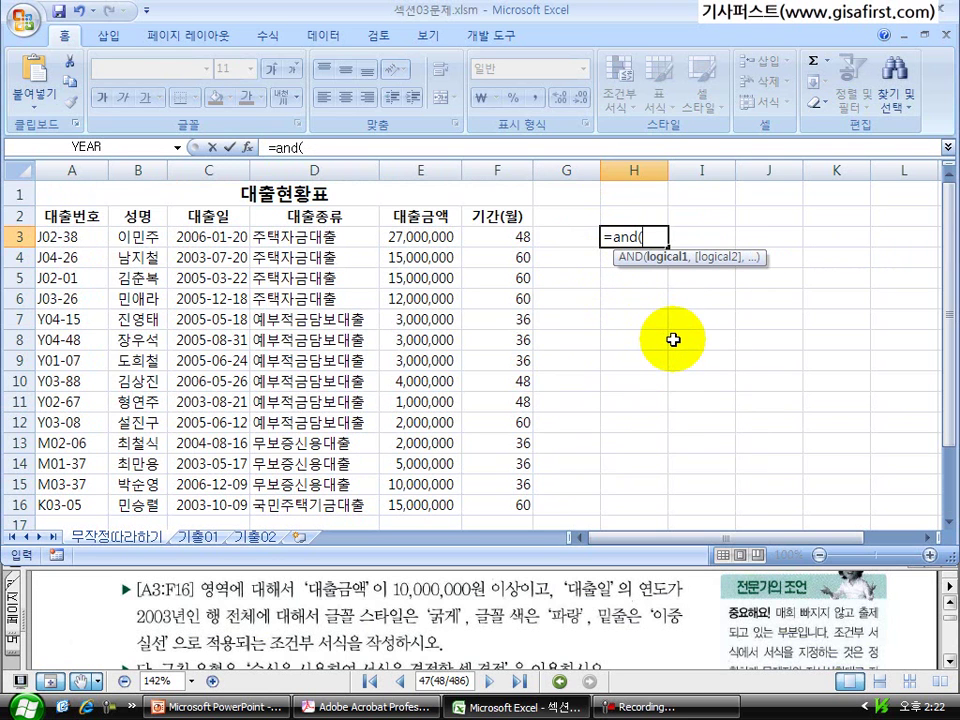
pyautogui.click(244, 146)
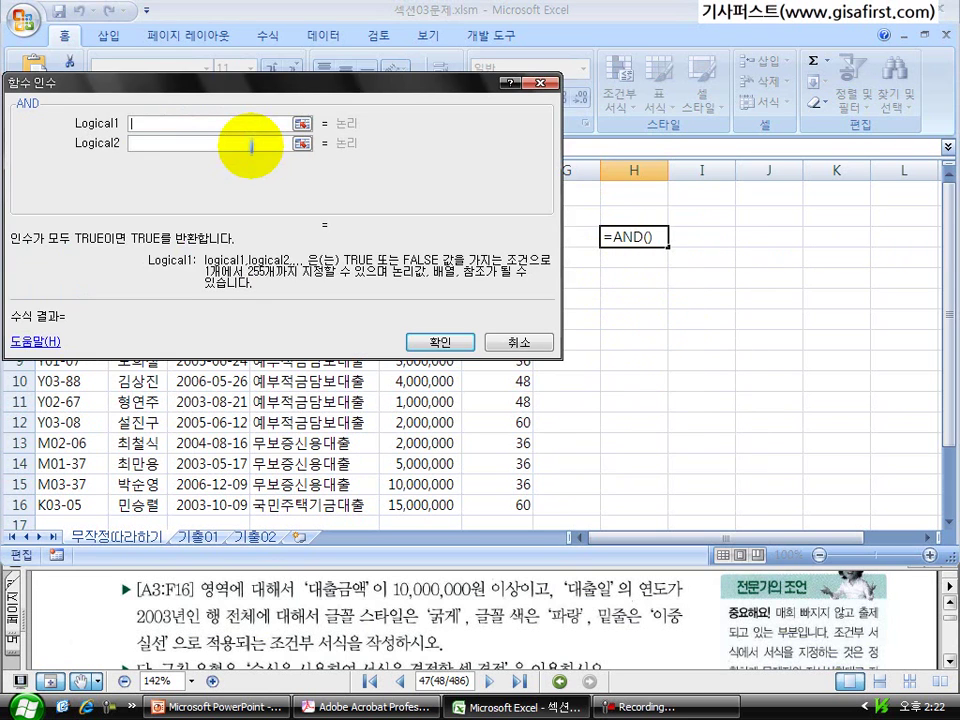
pyautogui.moveTo(220, 88); pyautogui.dragTo(758, 187)
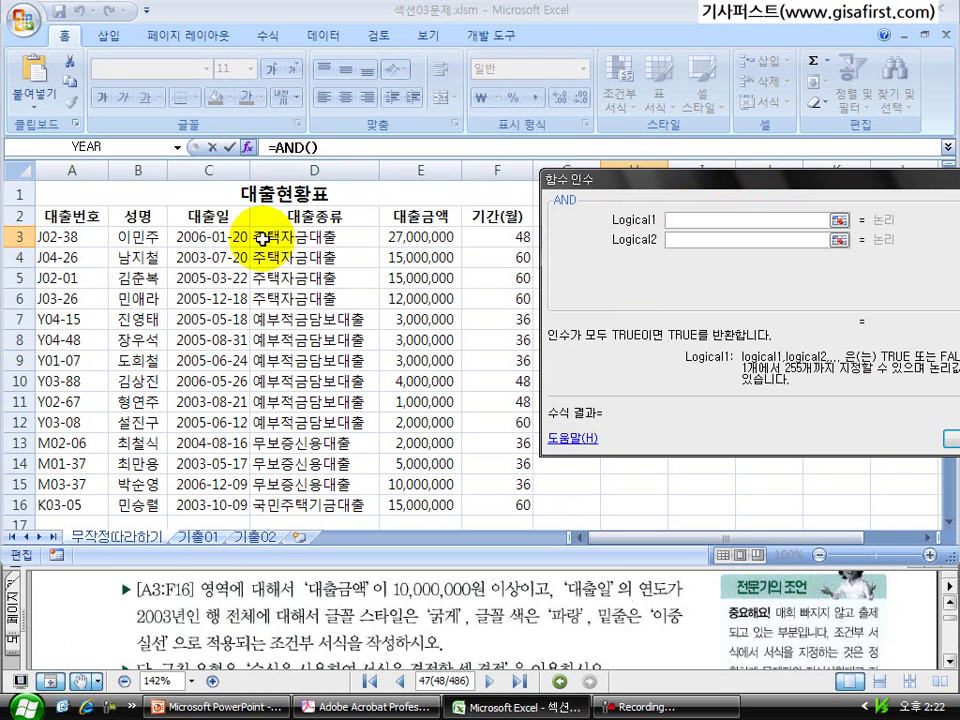
pyautogui.click(414, 238)
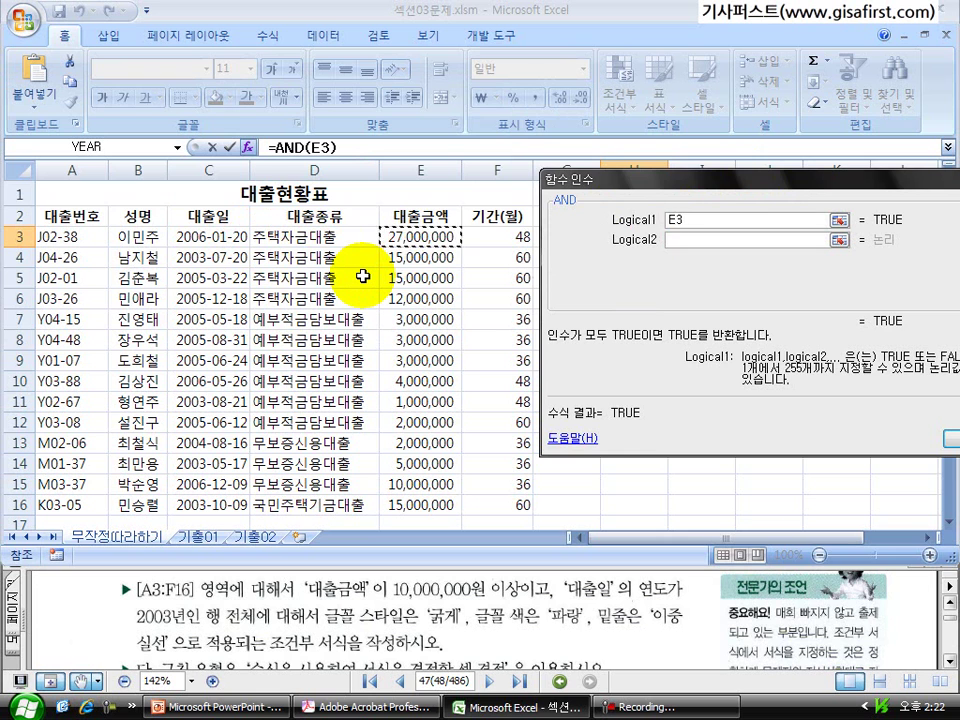
pyautogui.write('>')
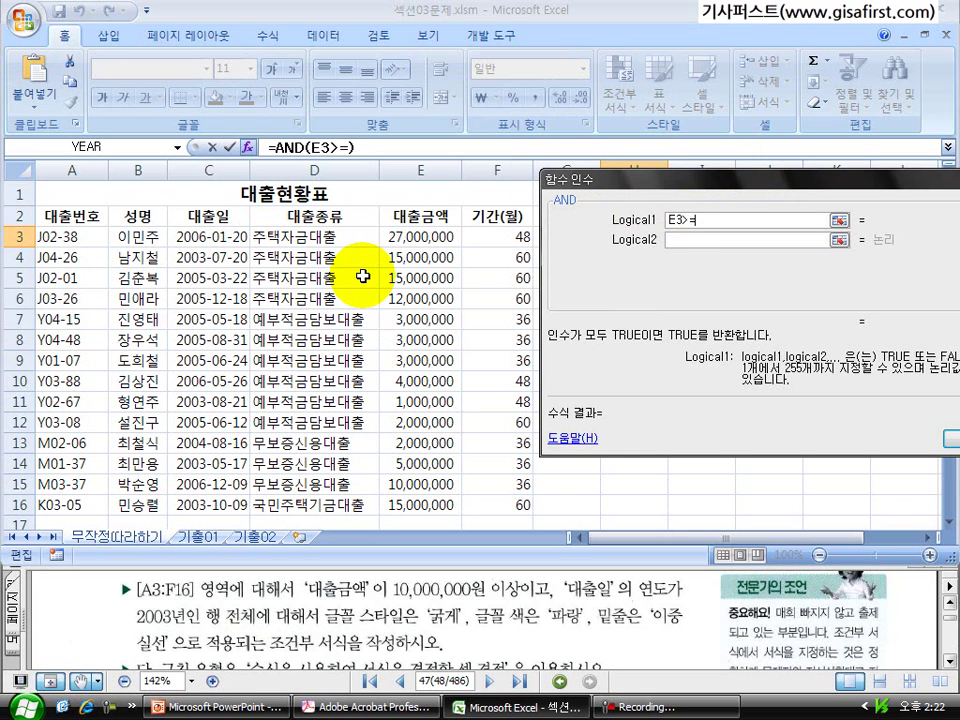
pyautogui.write('=10000000')
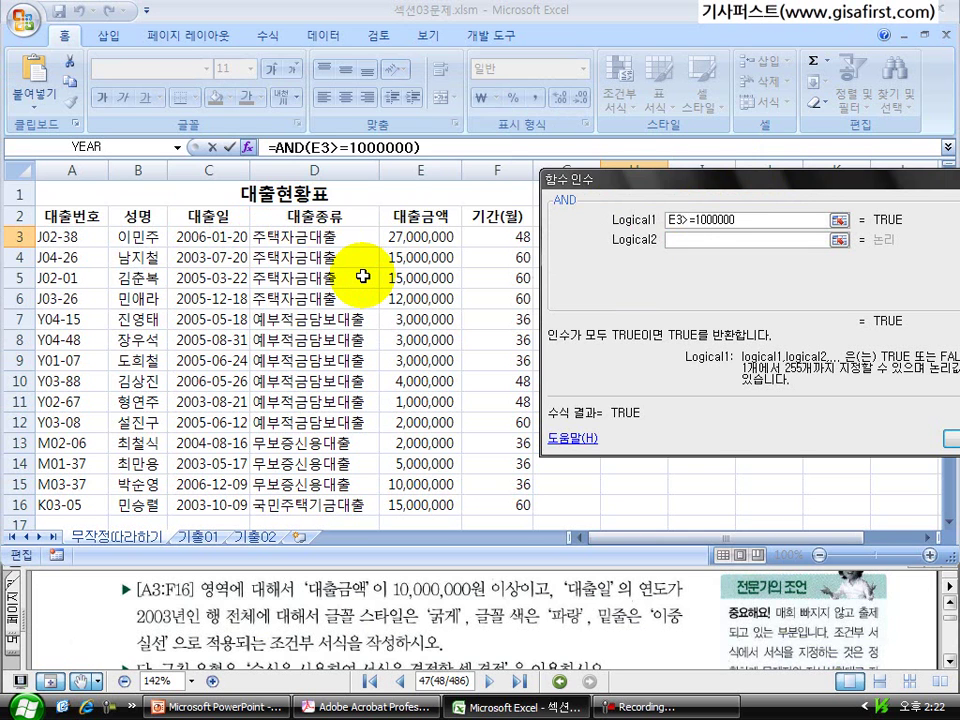
pyautogui.click(682, 240)
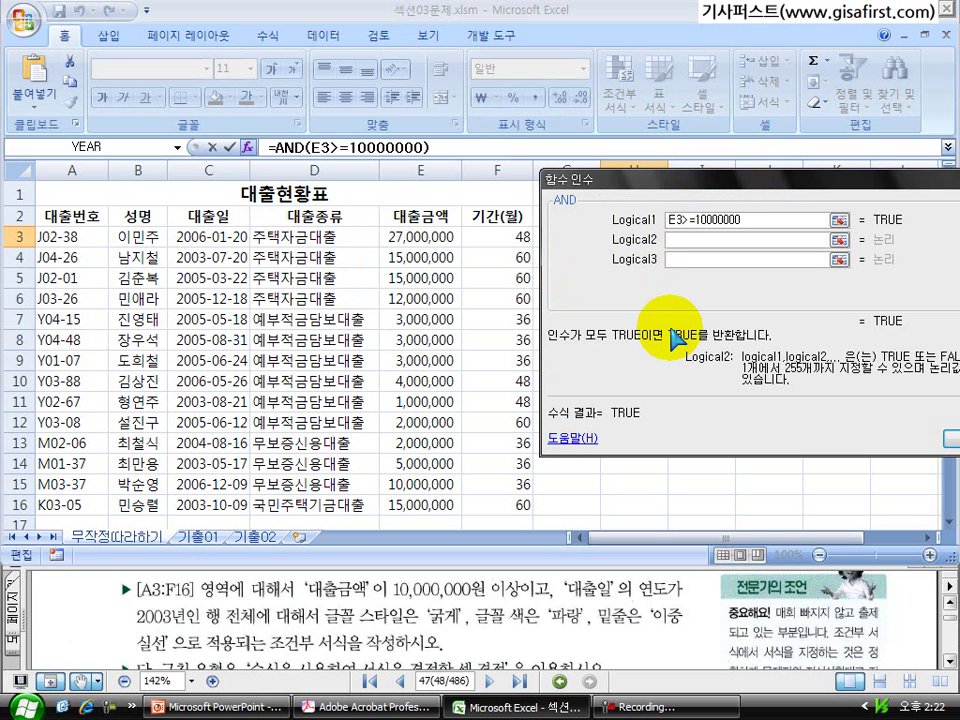
# Nest the YEAR function, chosen from the list of all functions, as the second condition of the AND function.
pyautogui.click(177, 148)
pyautogui.click(80, 305)
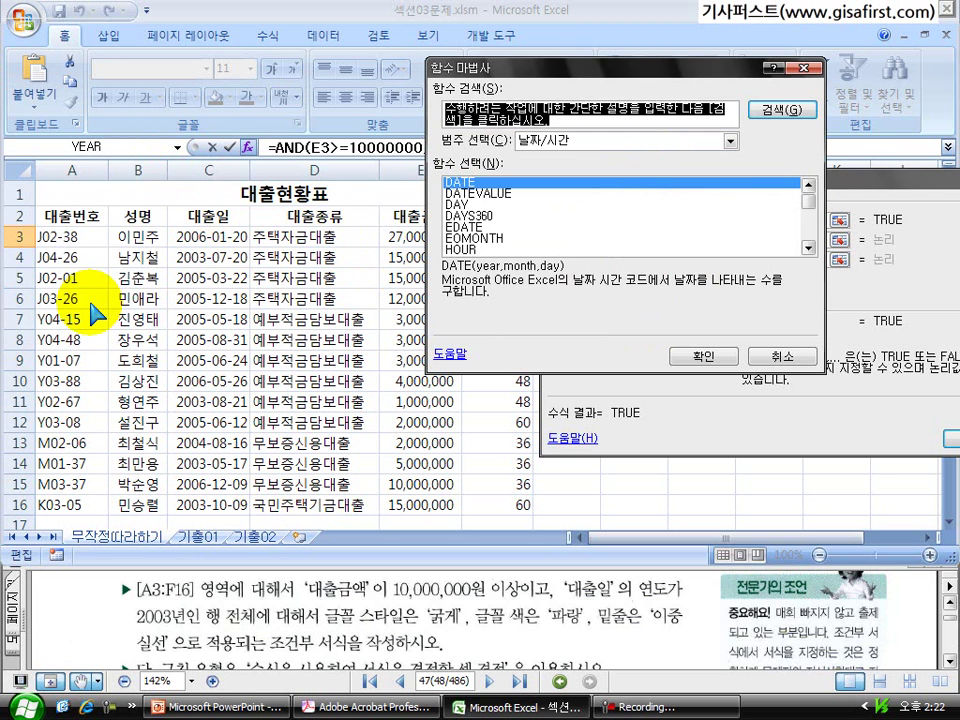
pyautogui.click(592, 139)
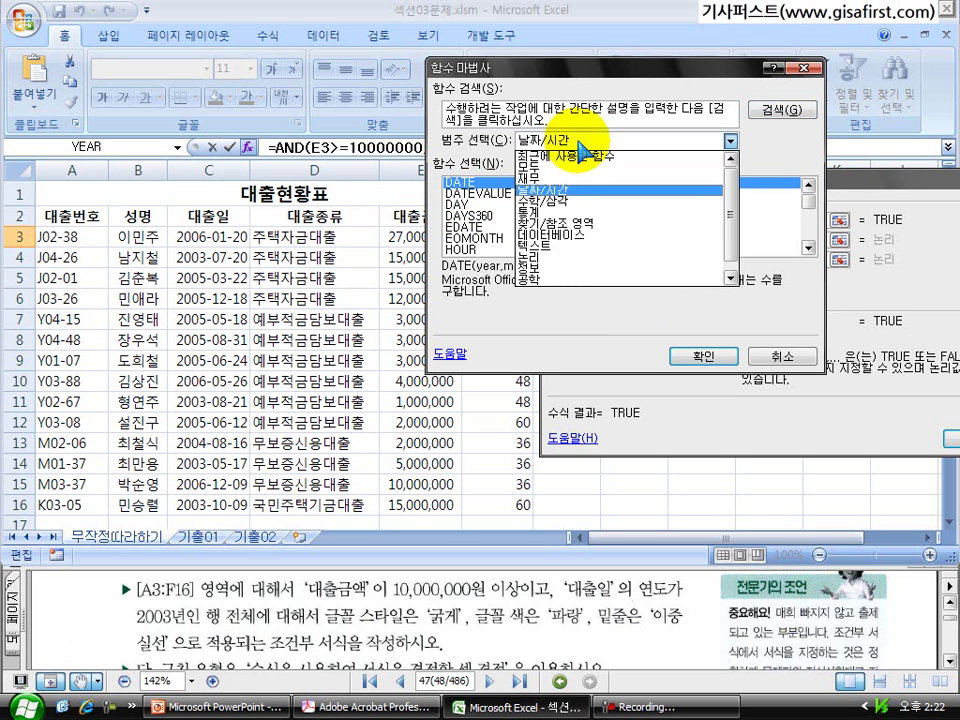
pyautogui.click(545, 166)
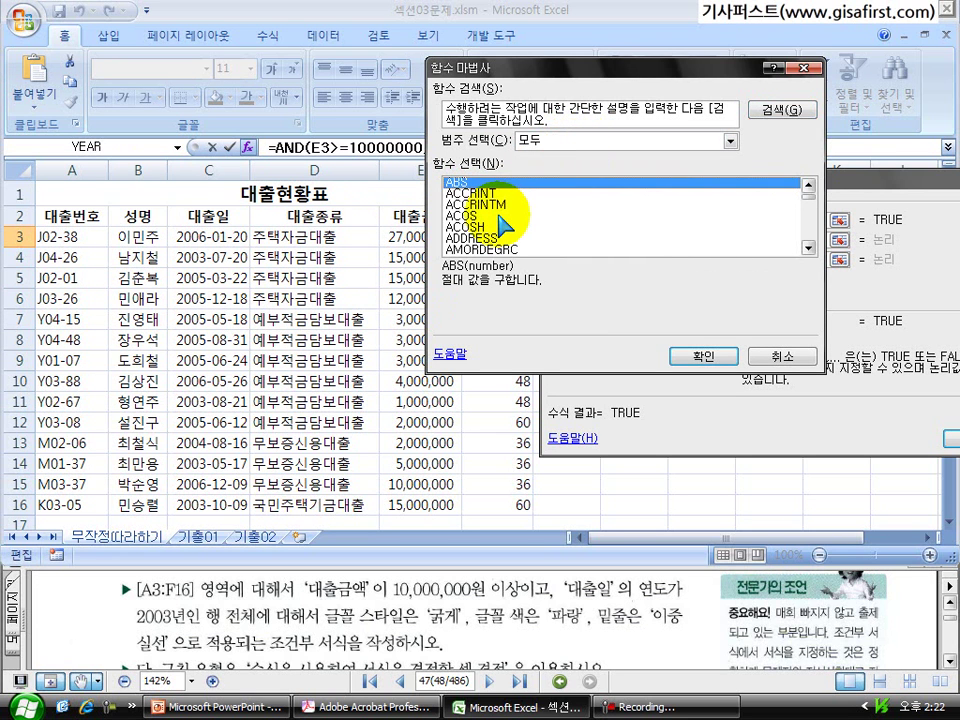
pyautogui.press('y')
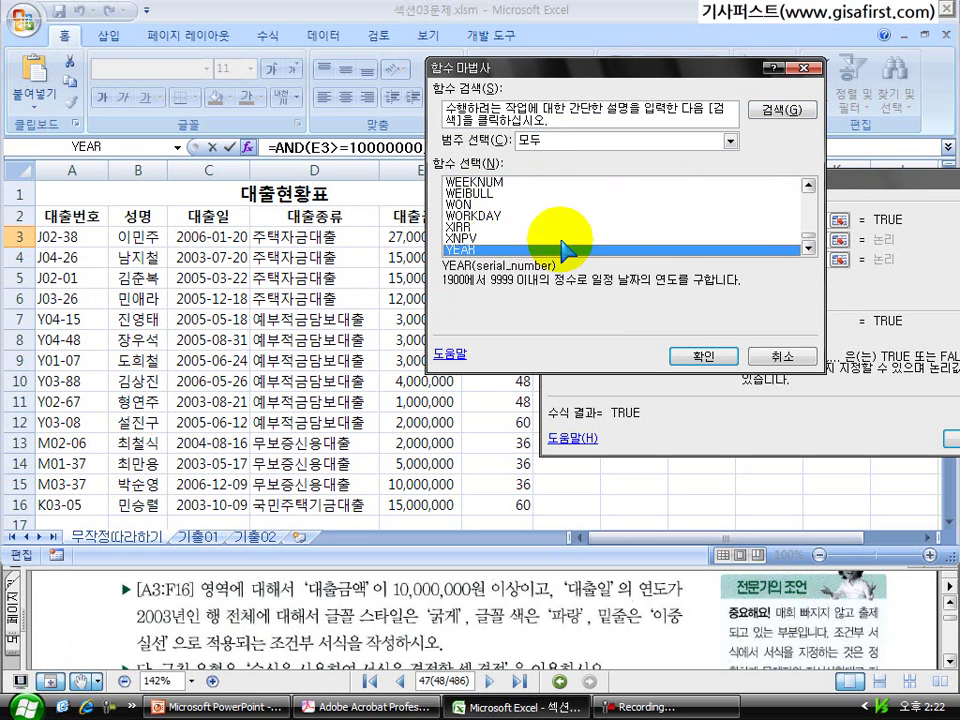
pyautogui.click(703, 356)
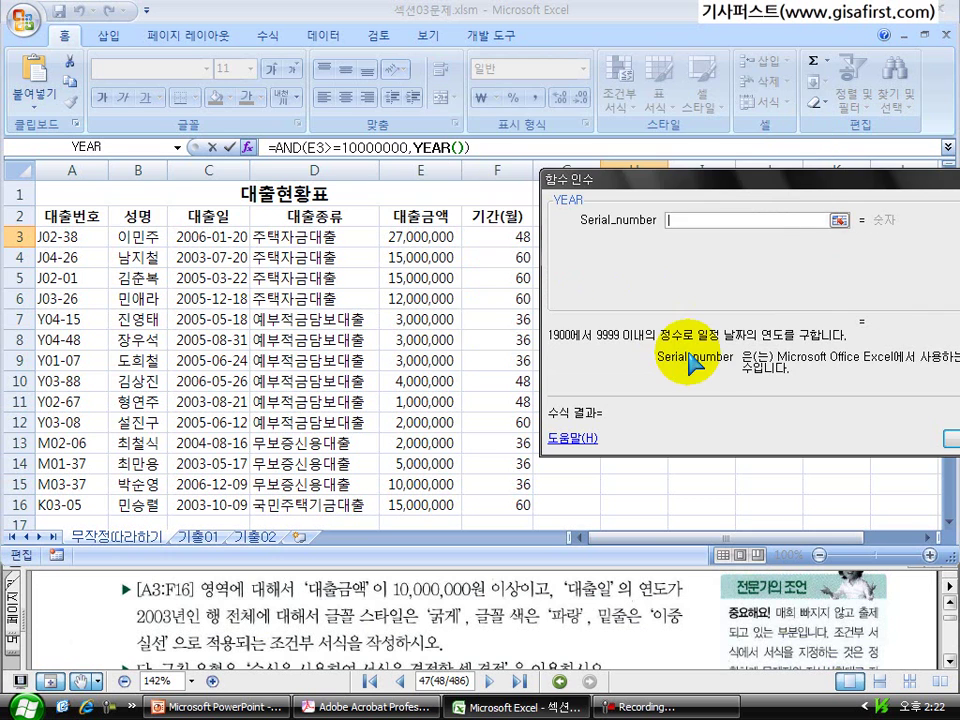
# Set the YEAR function's serial number to C3 and accept the formula in H3.
pyautogui.click(203, 240)
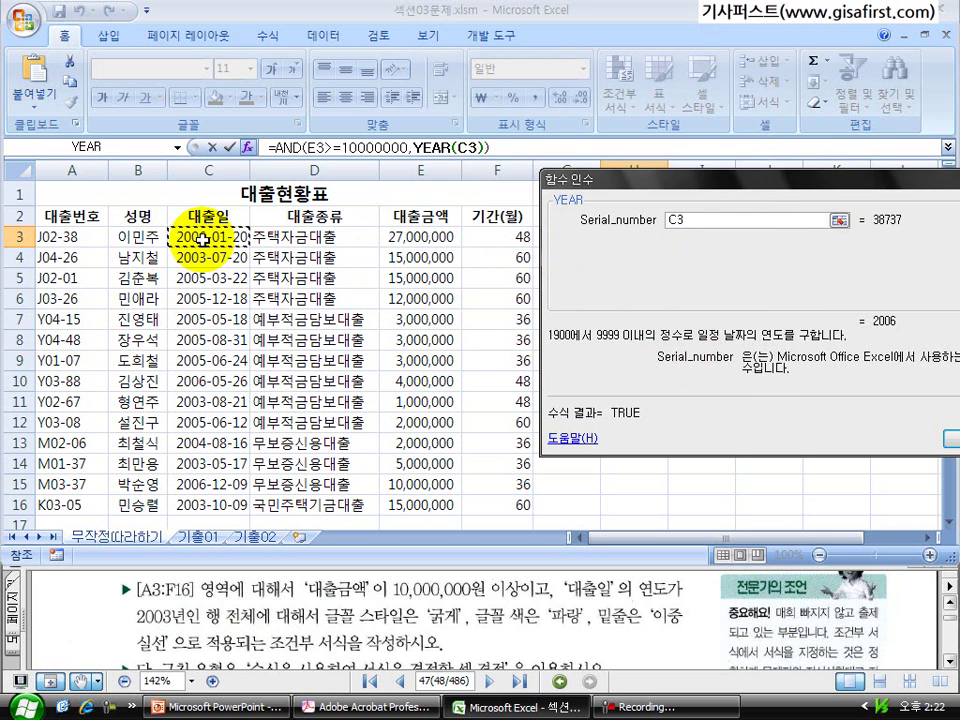
pyautogui.moveTo(789, 180); pyautogui.dragTo(720, 197)
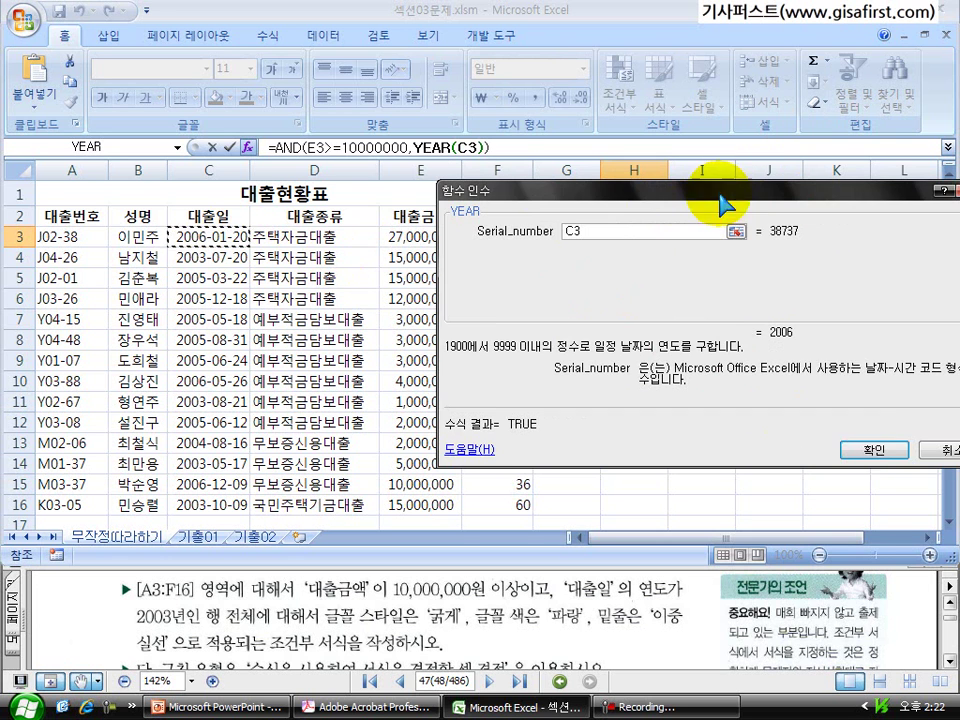
pyautogui.click(868, 449)
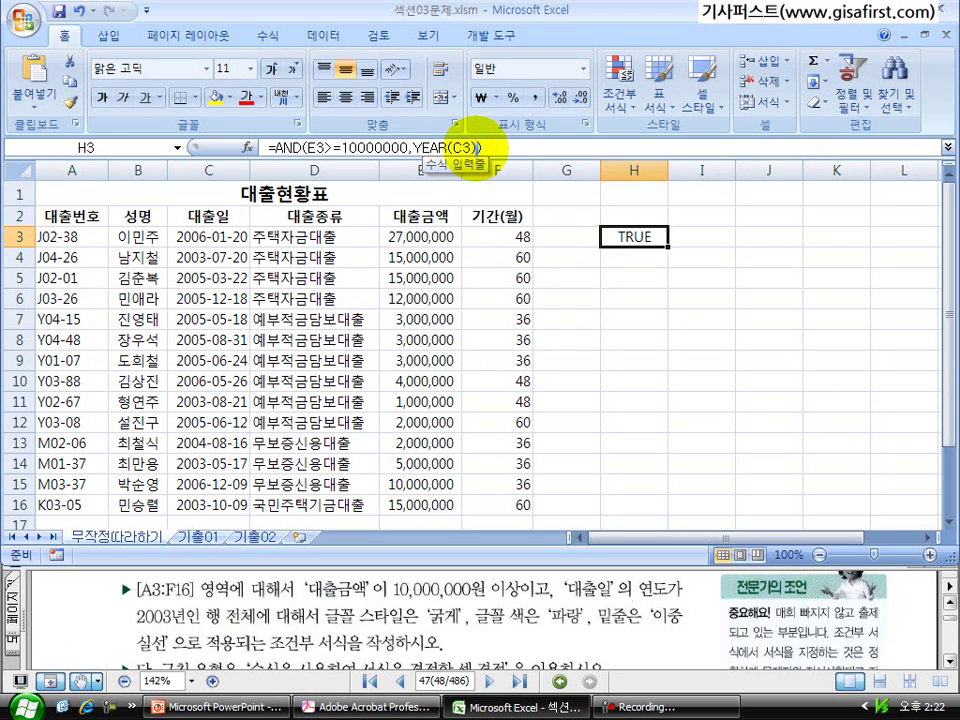
# Try to append =2003 to the YEAR(C3) condition directly in H3's formula.
pyautogui.click(478, 147)
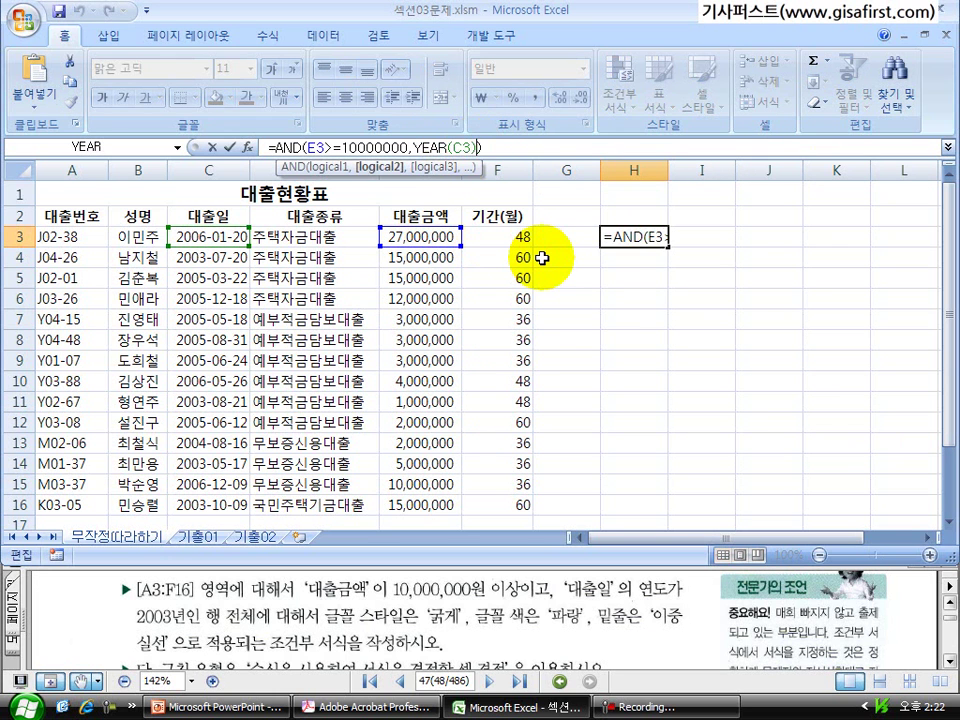
pyautogui.write('=')
pyautogui.write('2003')
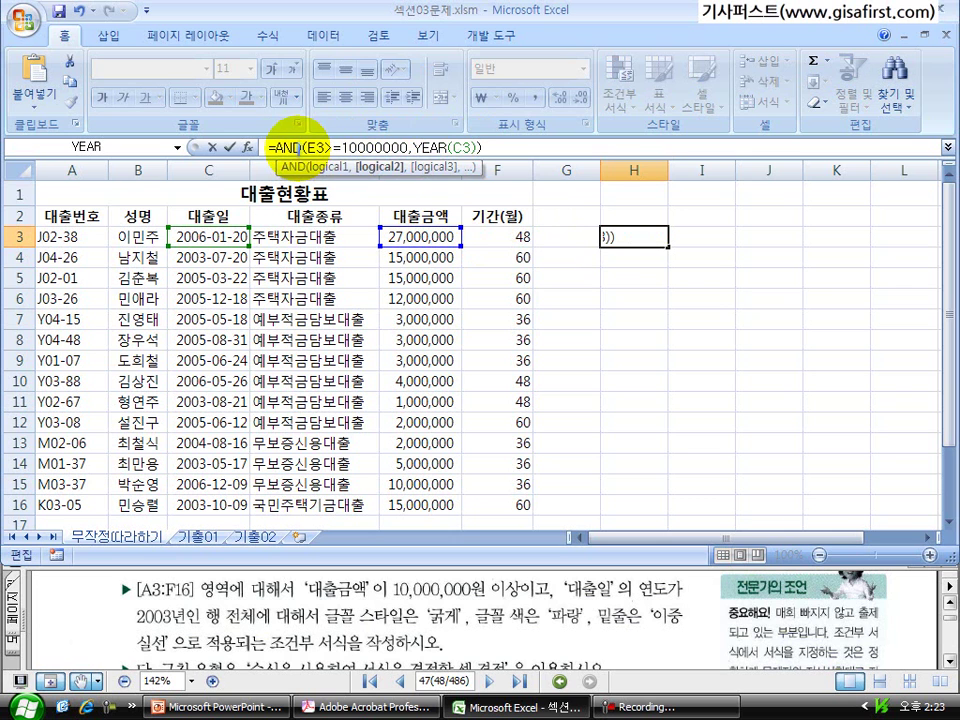
pyautogui.write(')')
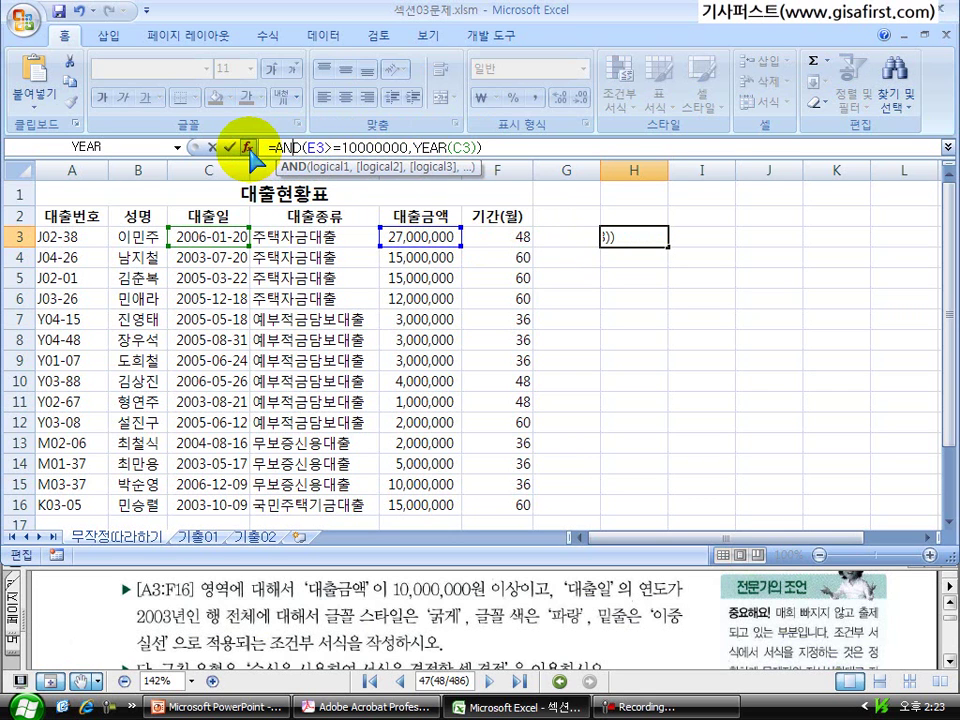
# Reopen the AND function's arguments from H3's formula, try YEAR(C3)=2003 as the second condition and cancel the change.
pyautogui.click(337, 147)
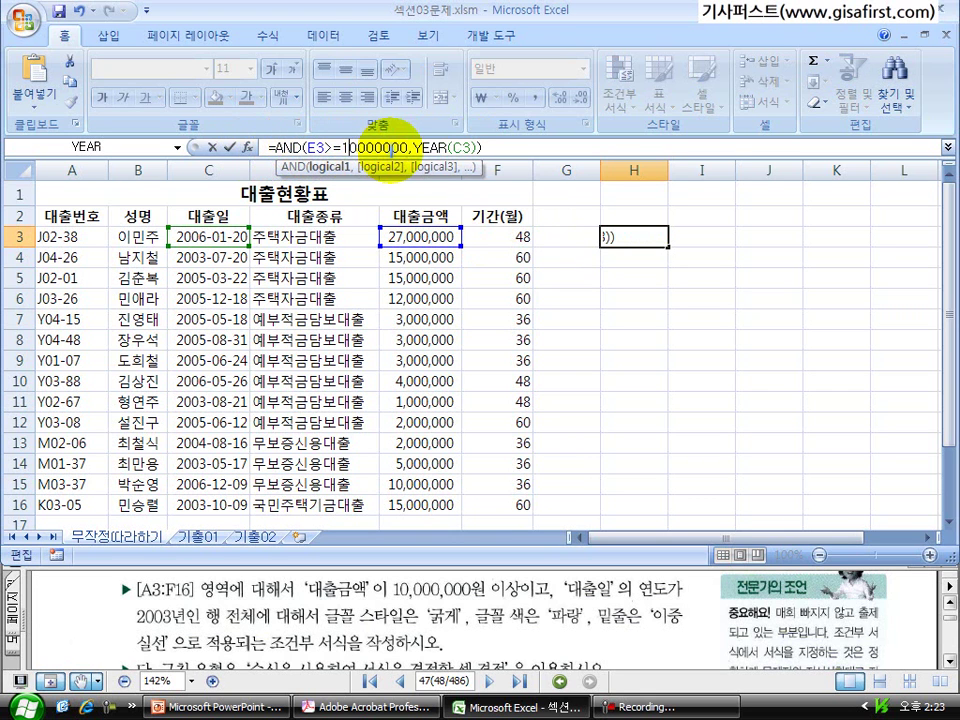
pyautogui.click(289, 147)
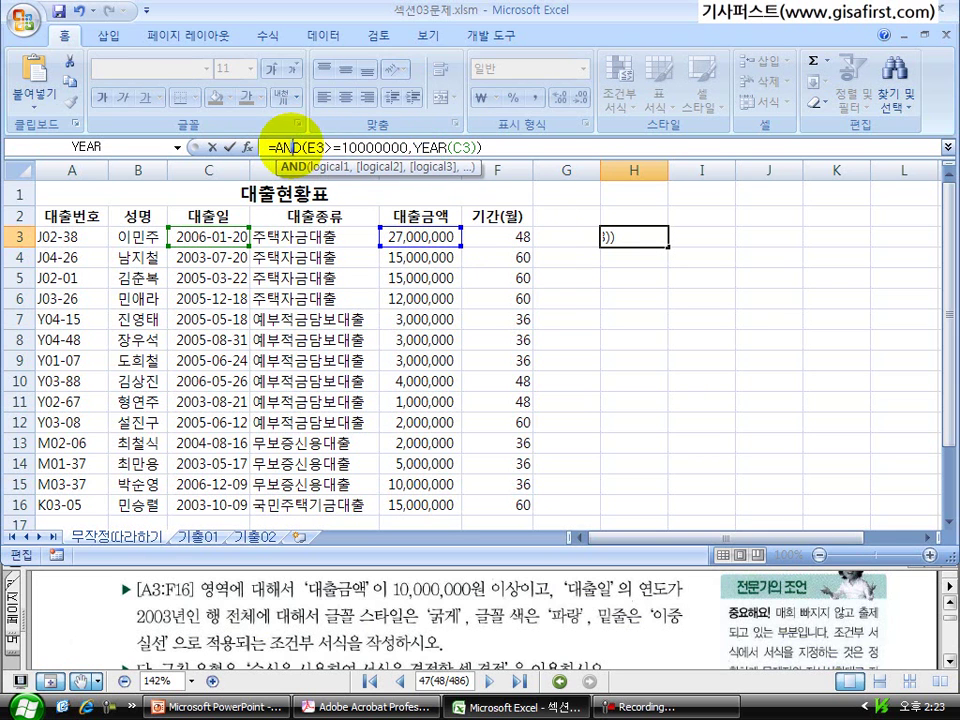
pyautogui.click(431, 147)
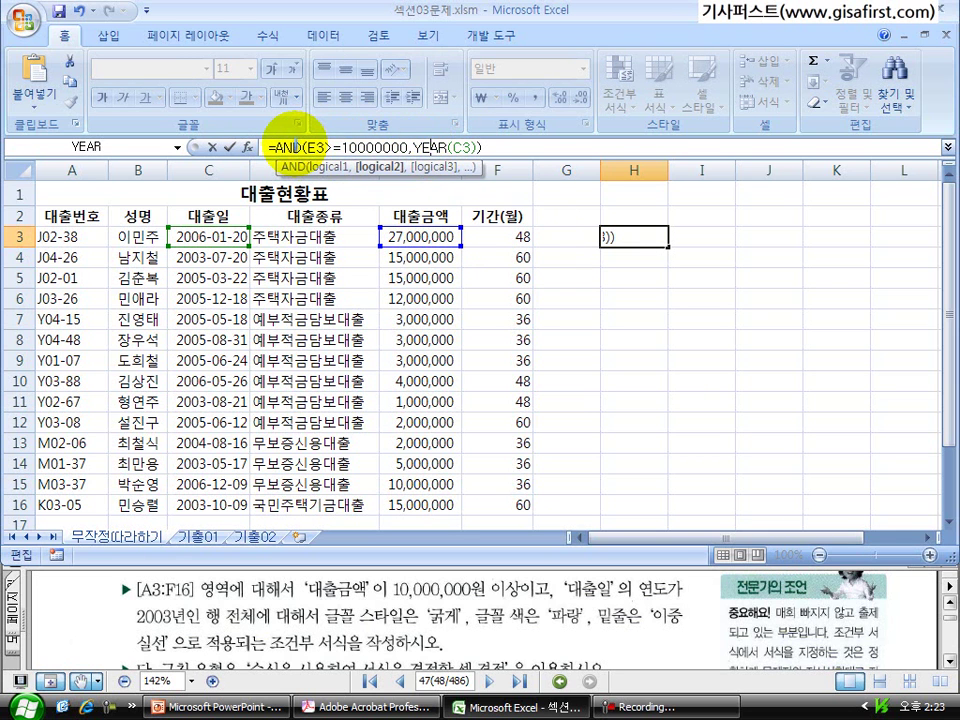
pyautogui.click(312, 147)
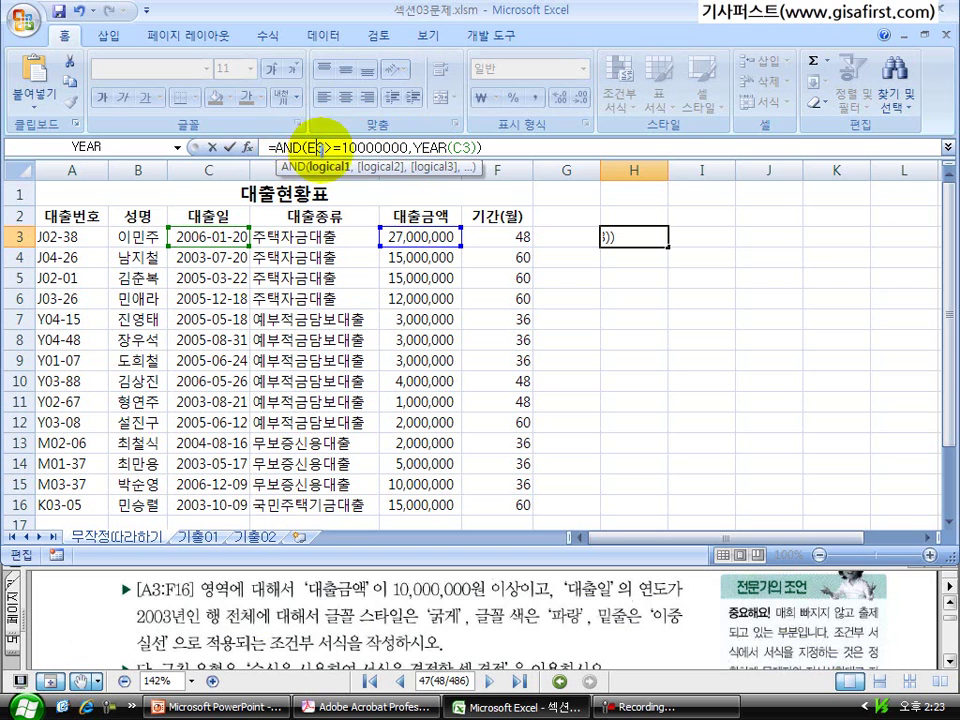
pyautogui.click(249, 148)
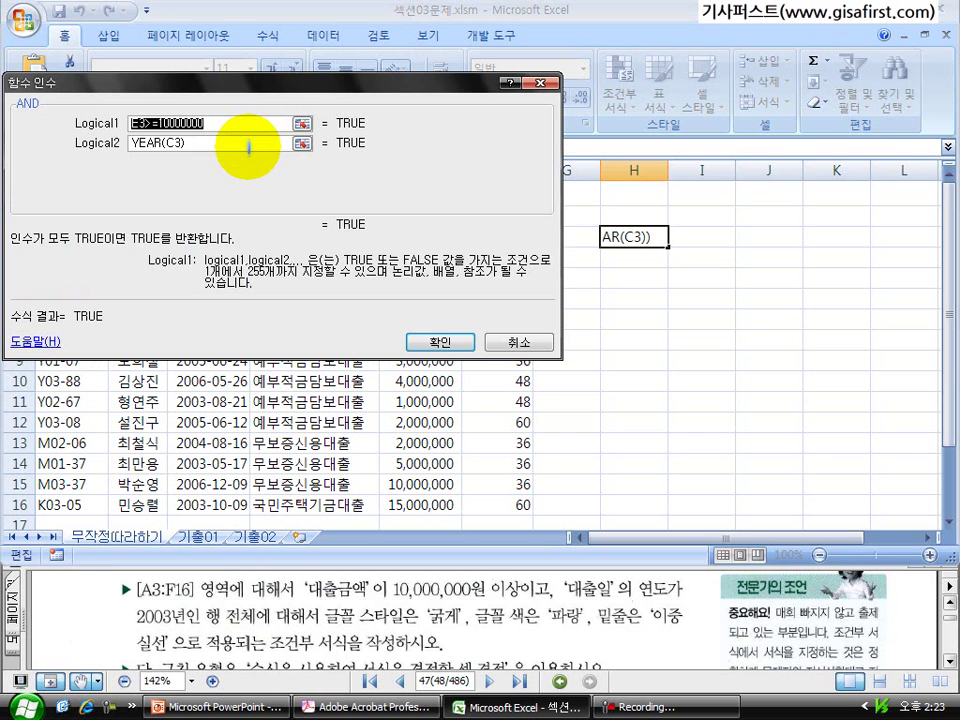
pyautogui.moveTo(241, 88); pyautogui.dragTo(520, 300)
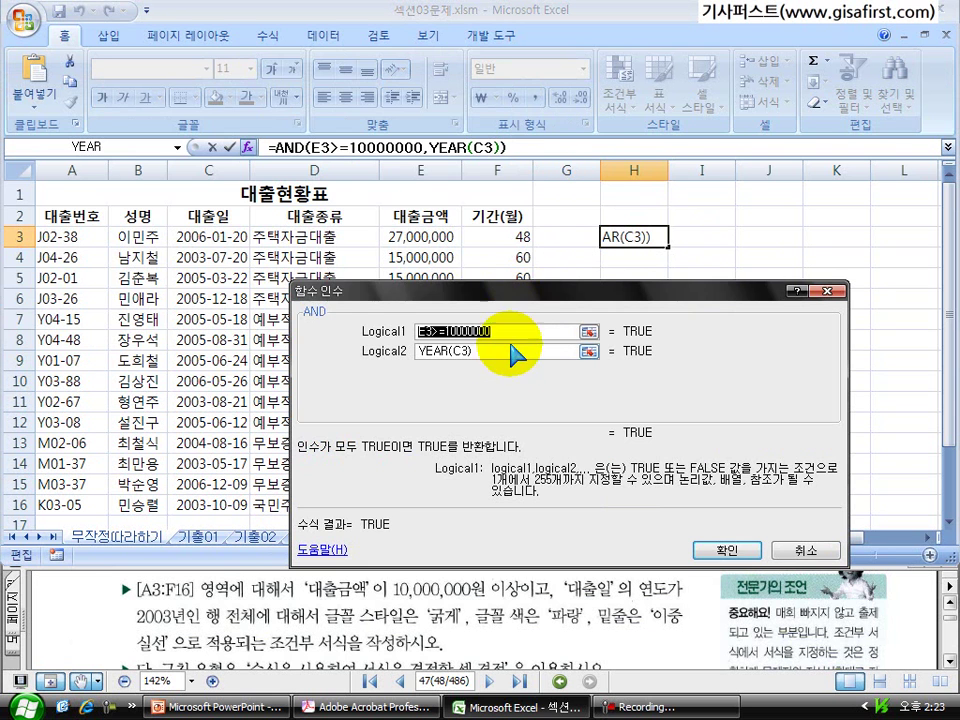
pyautogui.click(480, 351)
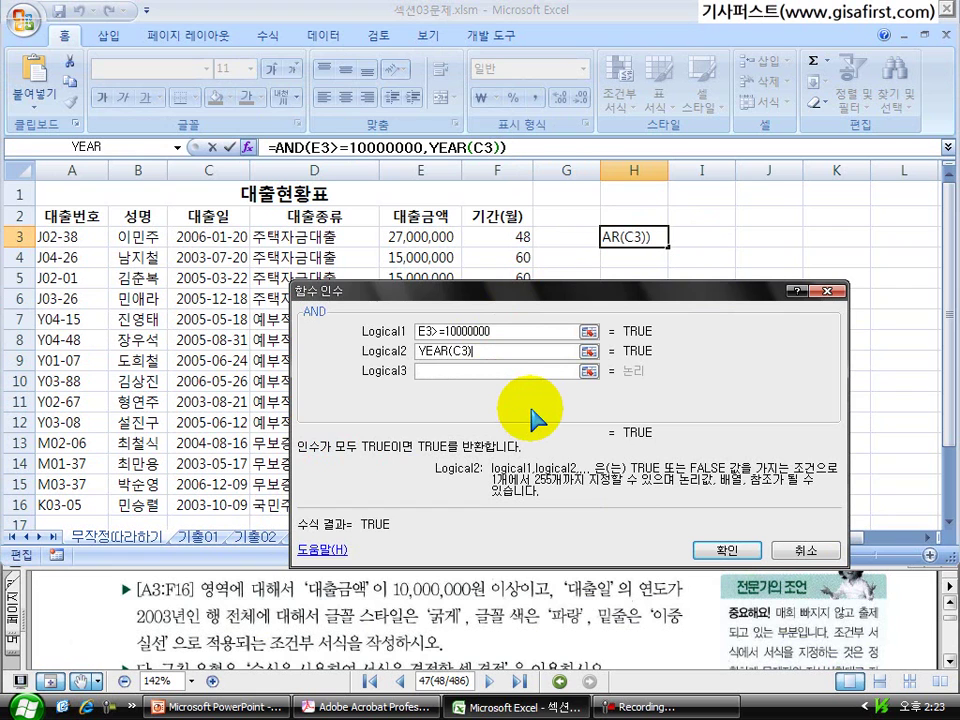
pyautogui.write('=')
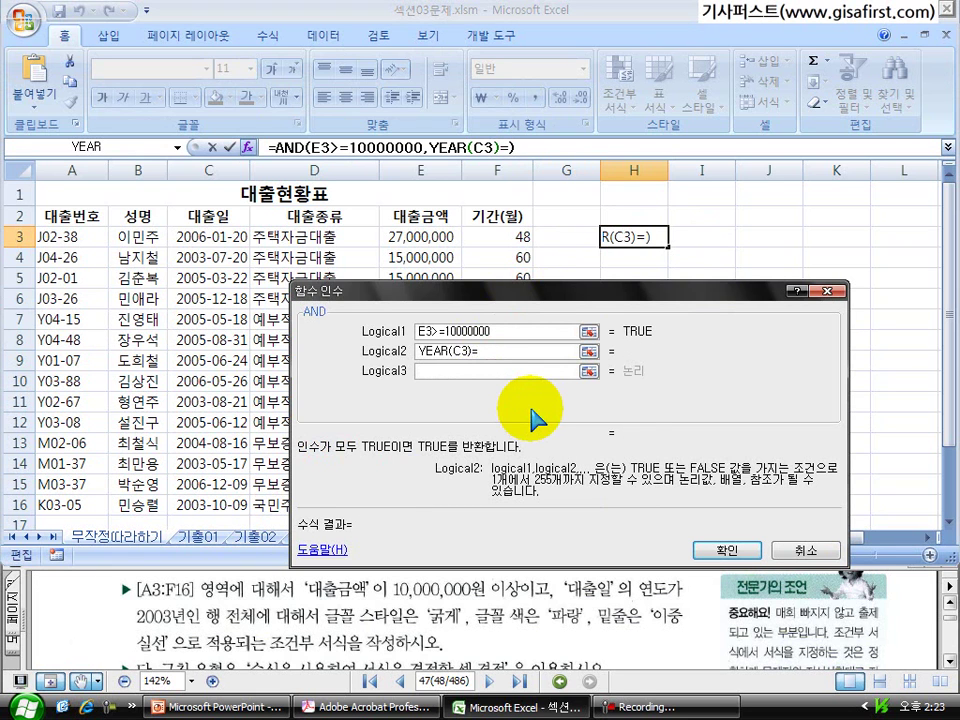
pyautogui.write('2003')
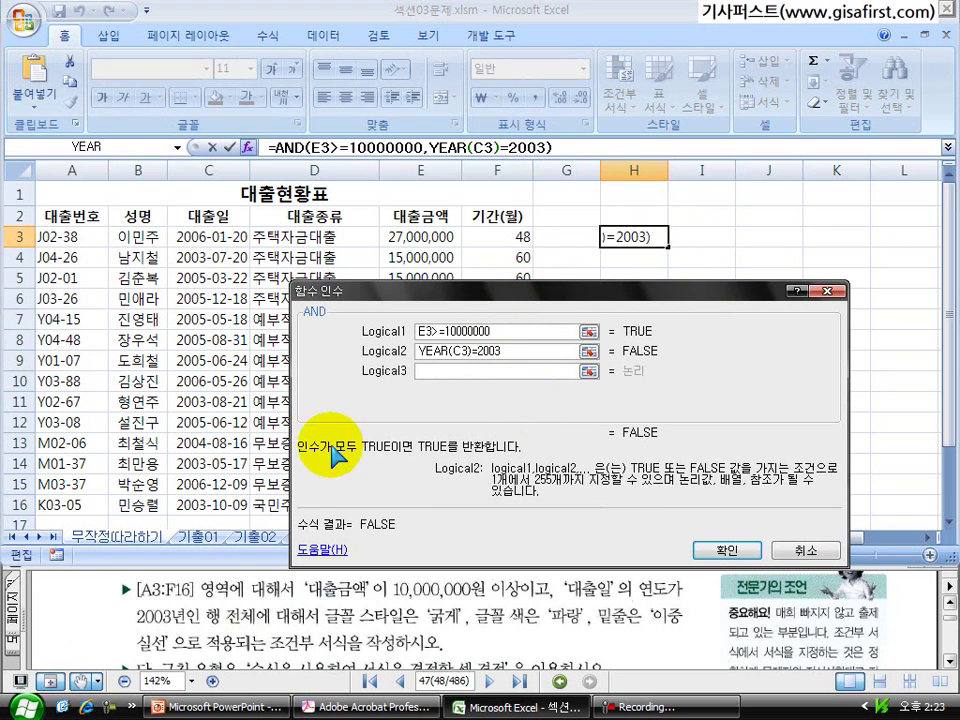
pyautogui.click(827, 291)
# Examine the argument windows of the YEAR and AND functions by switching between both functions within H3's formula.
pyautogui.click(371, 147)
pyautogui.click(443, 148)
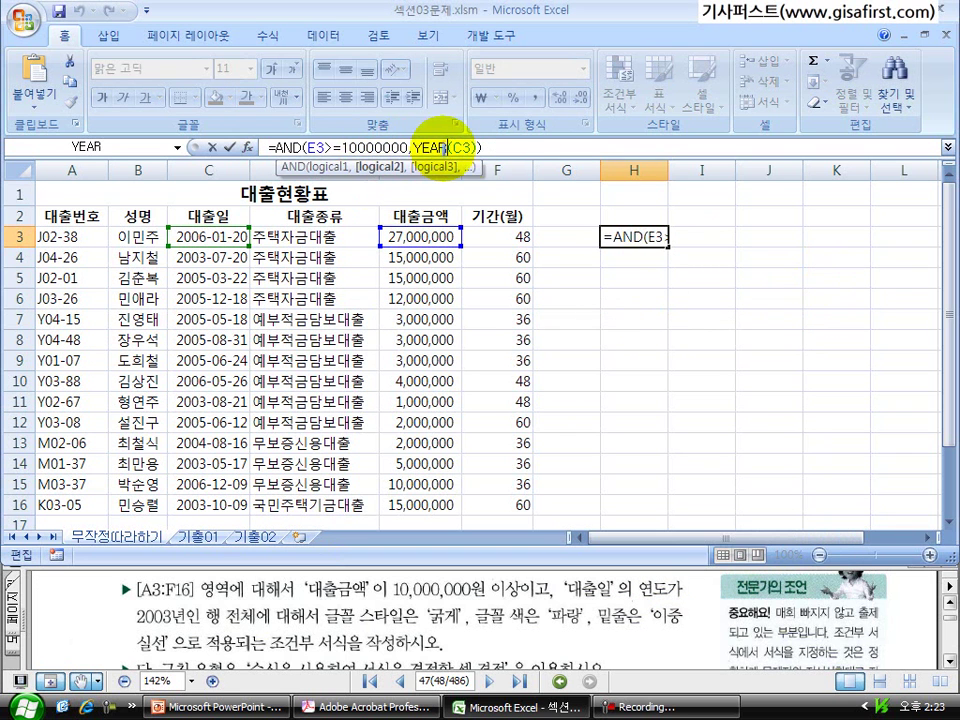
pyautogui.click(466, 148)
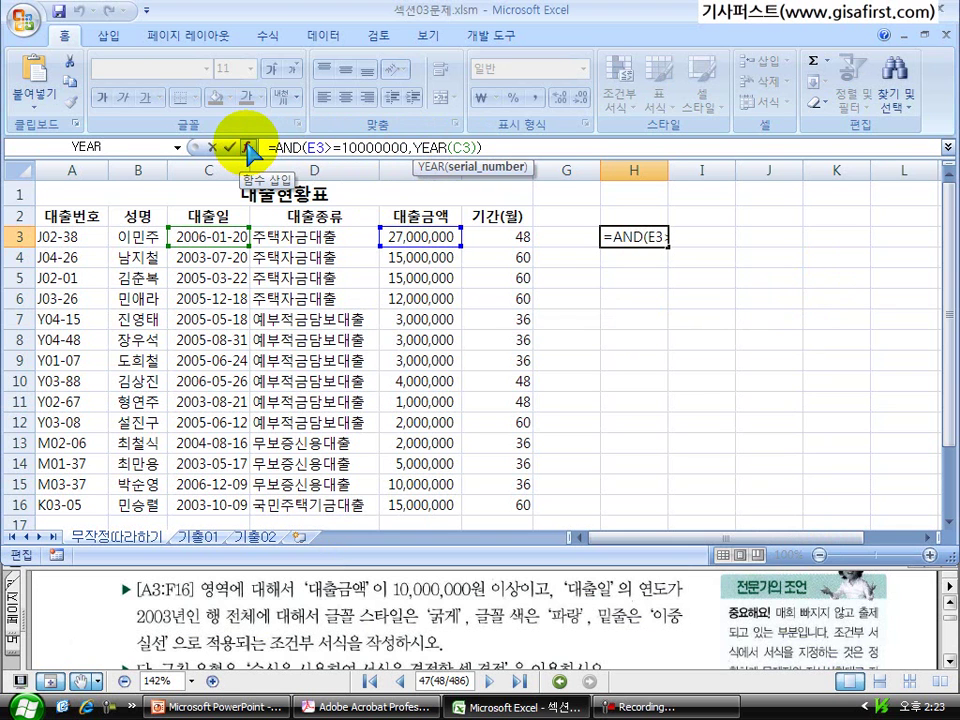
pyautogui.click(250, 148)
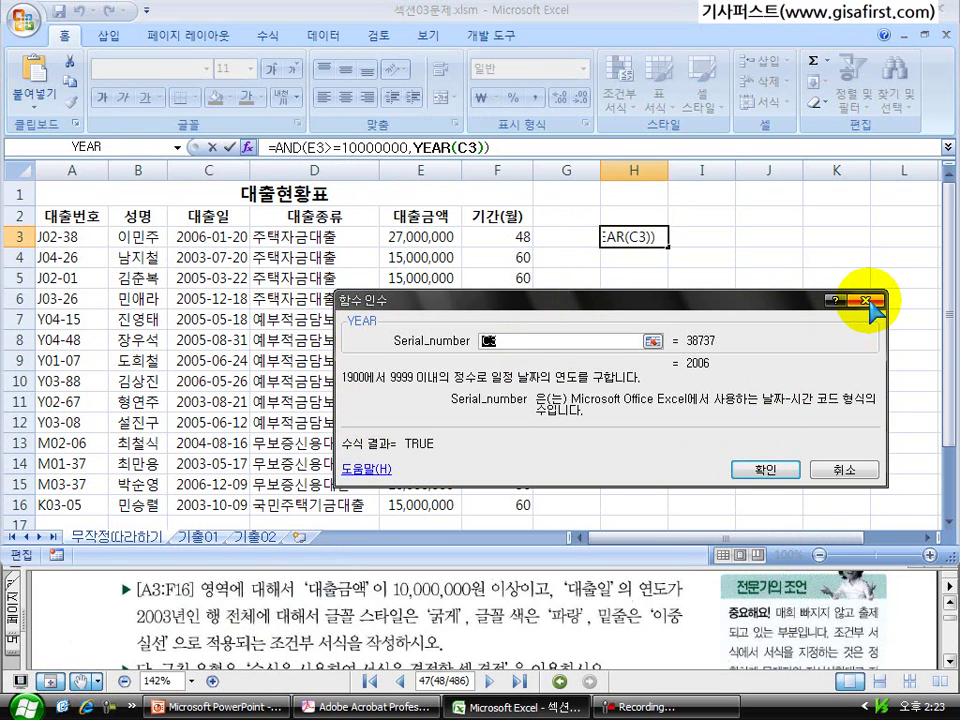
pyautogui.click(285, 147)
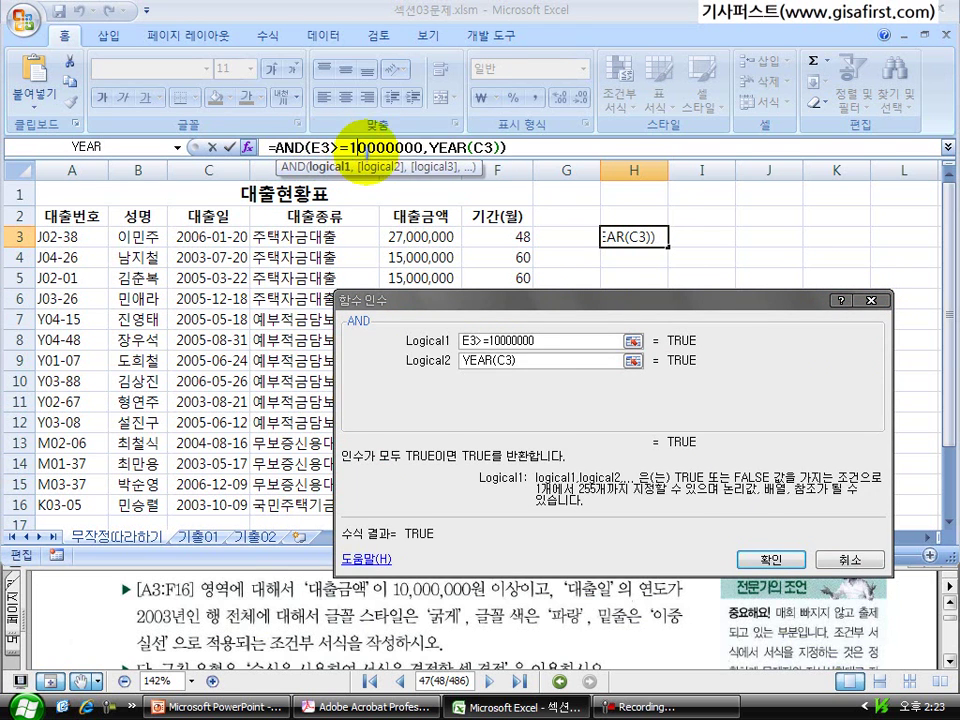
pyautogui.click(425, 147)
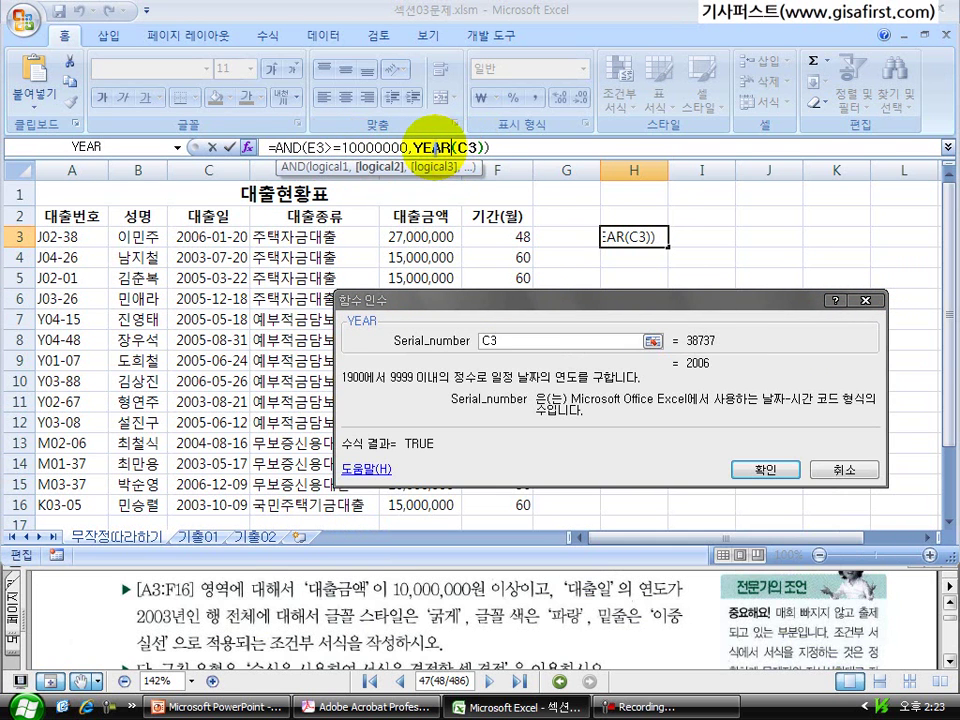
pyautogui.click(318, 147)
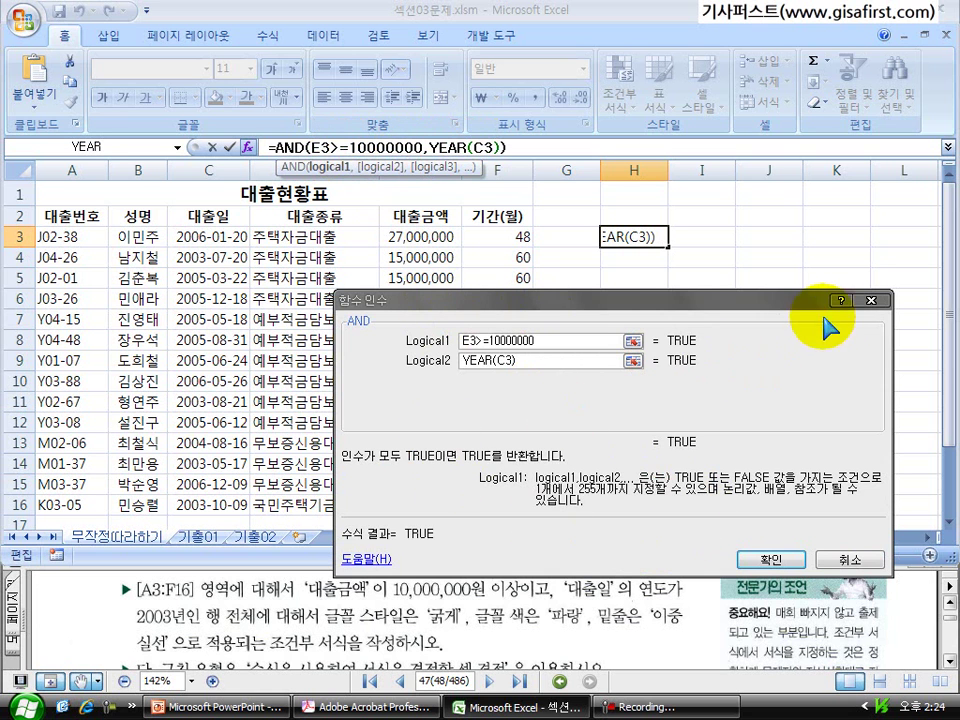
pyautogui.press('Return')
# Complete the second condition in H3's formula as YEAR(C3)=2003, enter it and select H3 again.
pyautogui.click(480, 147)
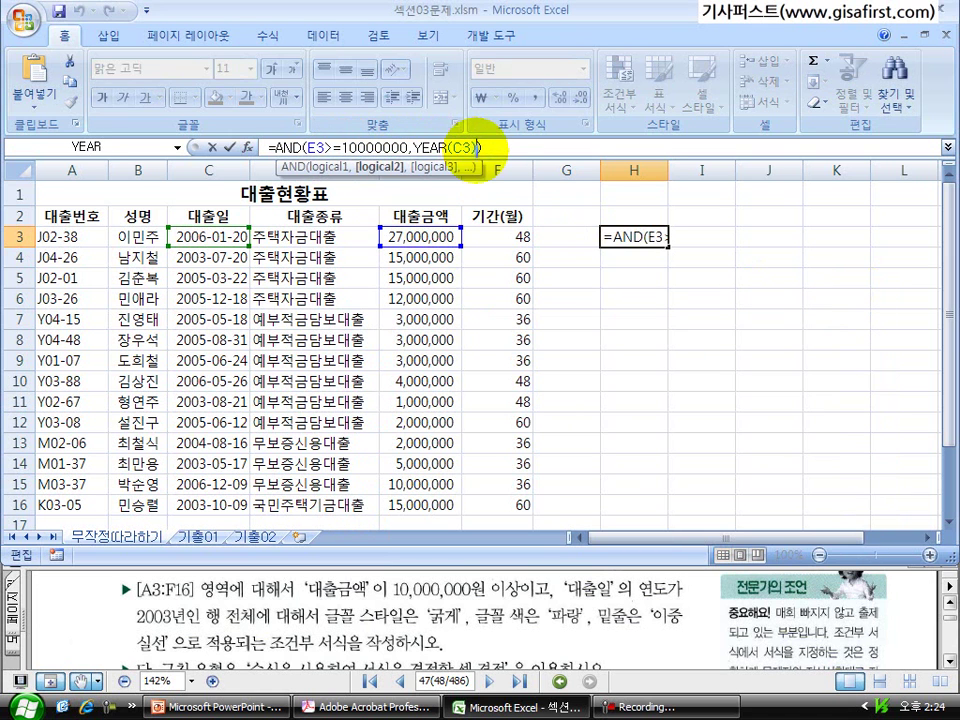
pyautogui.write('=')
pyautogui.write('2003')
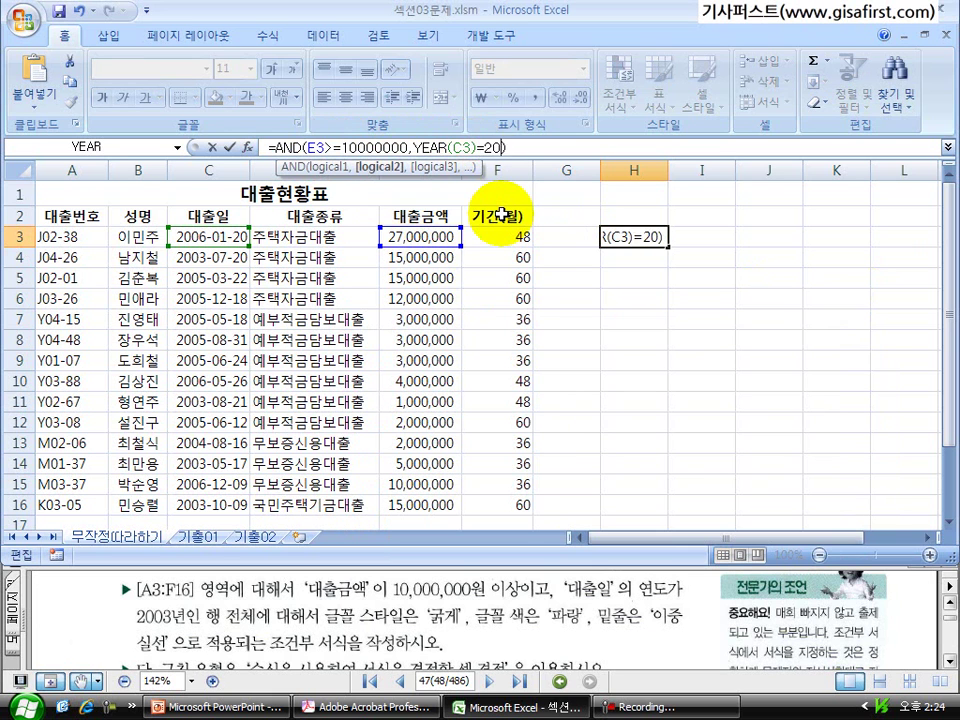
pyautogui.press('Return')
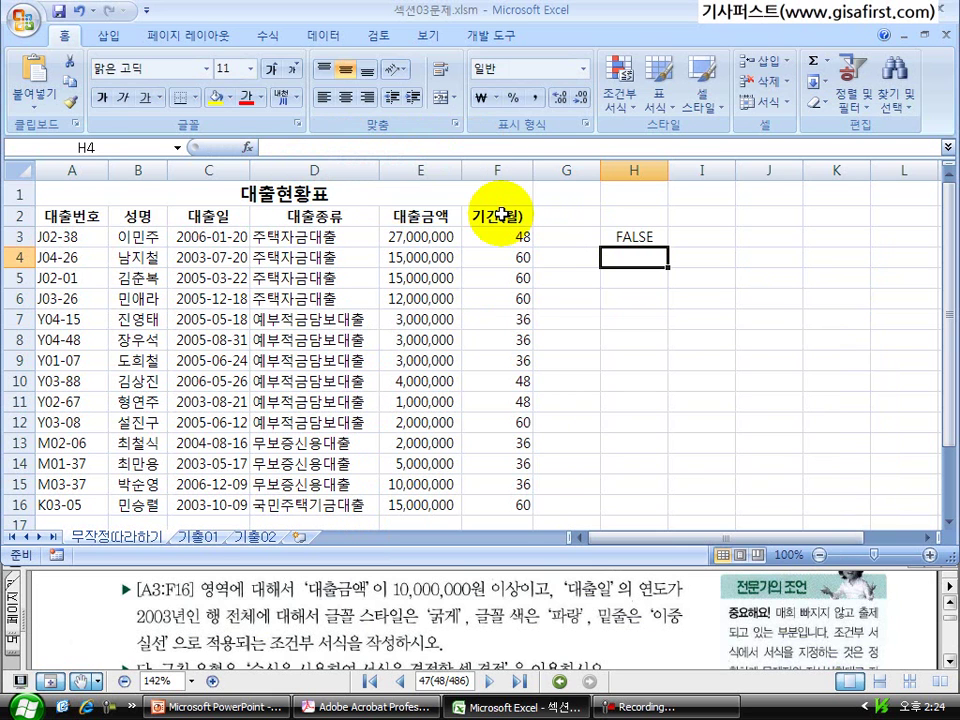
pyautogui.press('Up')
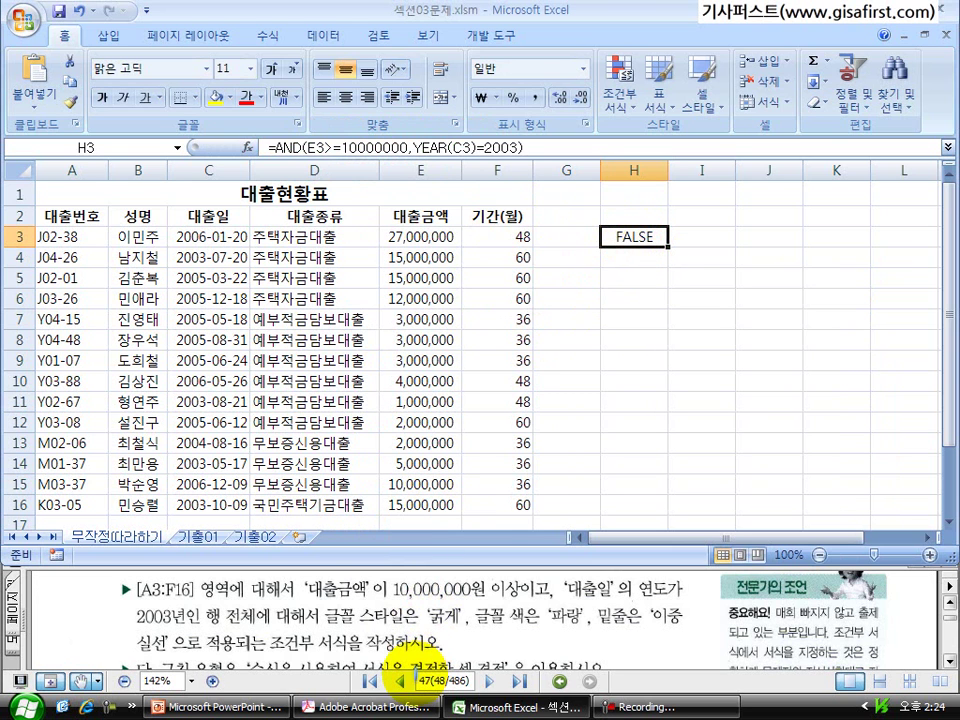
# Examine the AND formula in H3 and compare it with row 3's loan date in C3 and loan amount in E3.
pyautogui.doubleClick(637, 241)
pyautogui.press('Escape')
pyautogui.doubleClick(638, 240)
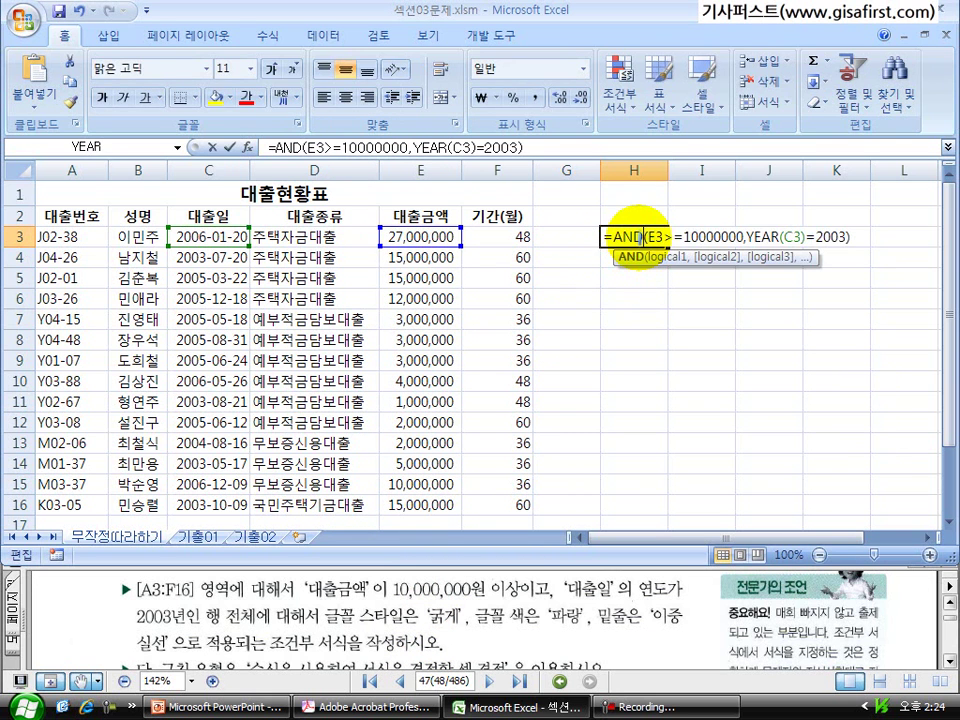
pyautogui.press('Escape')
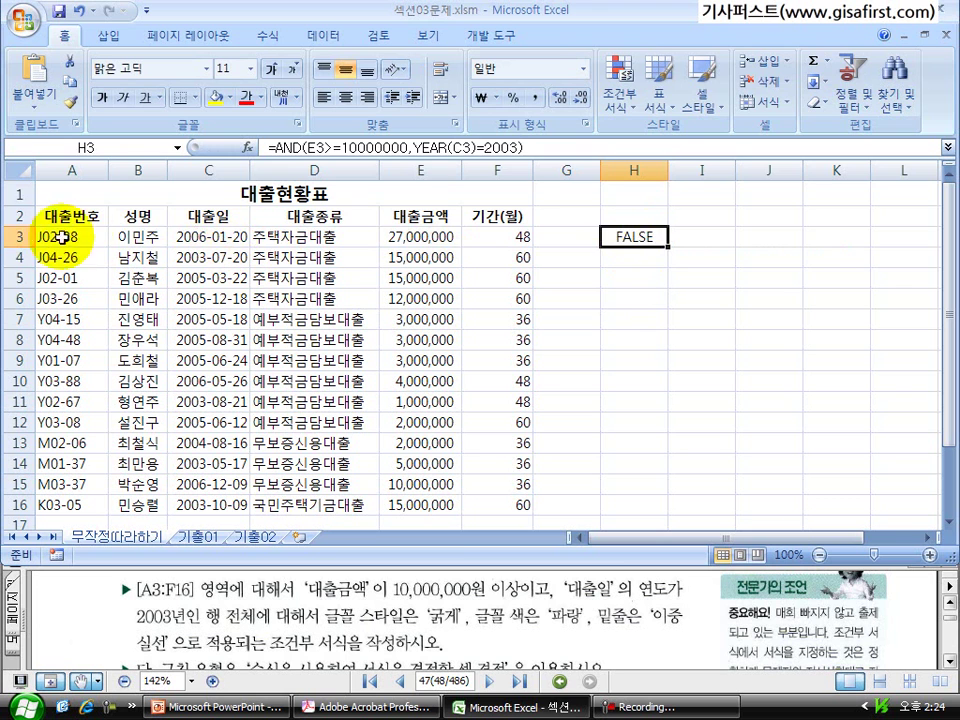
pyautogui.click(17, 237)
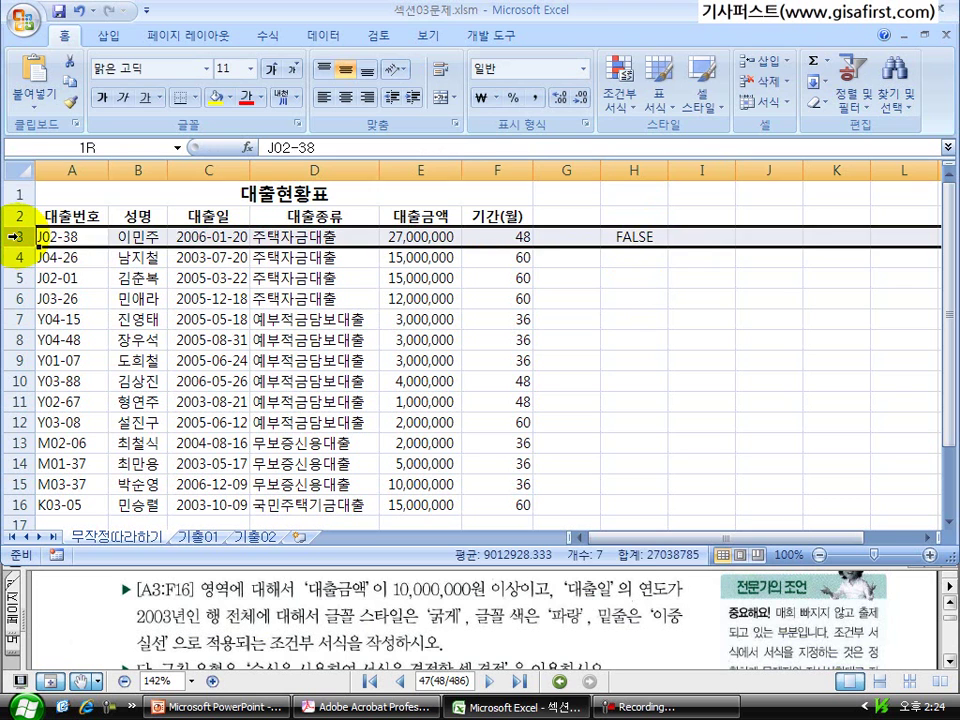
pyautogui.click(193, 240)
pyautogui.click(420, 237)
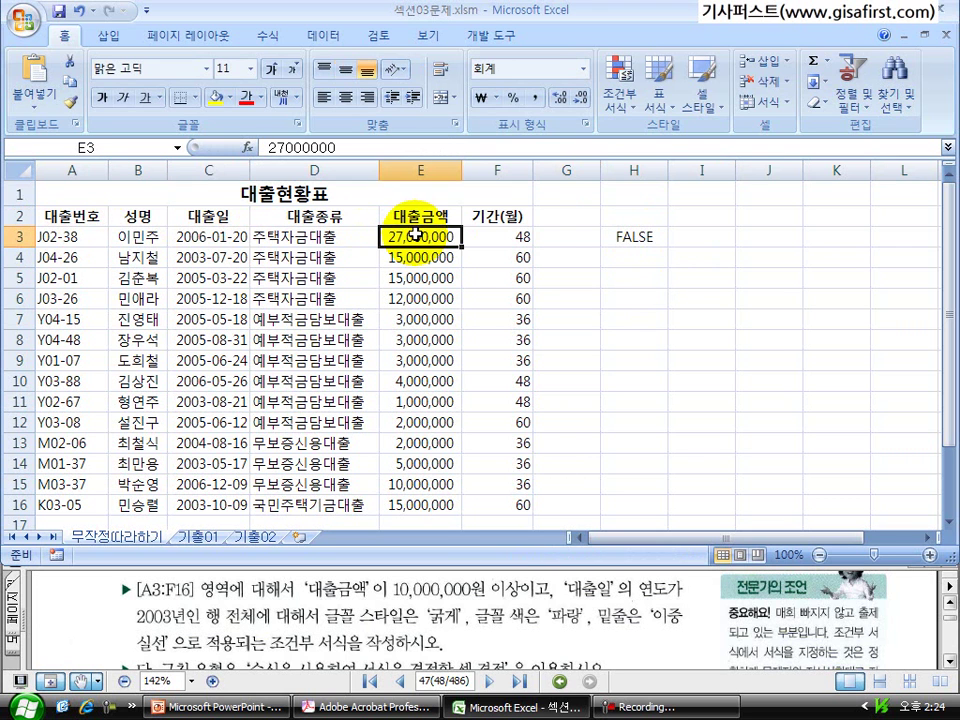
pyautogui.click(626, 238)
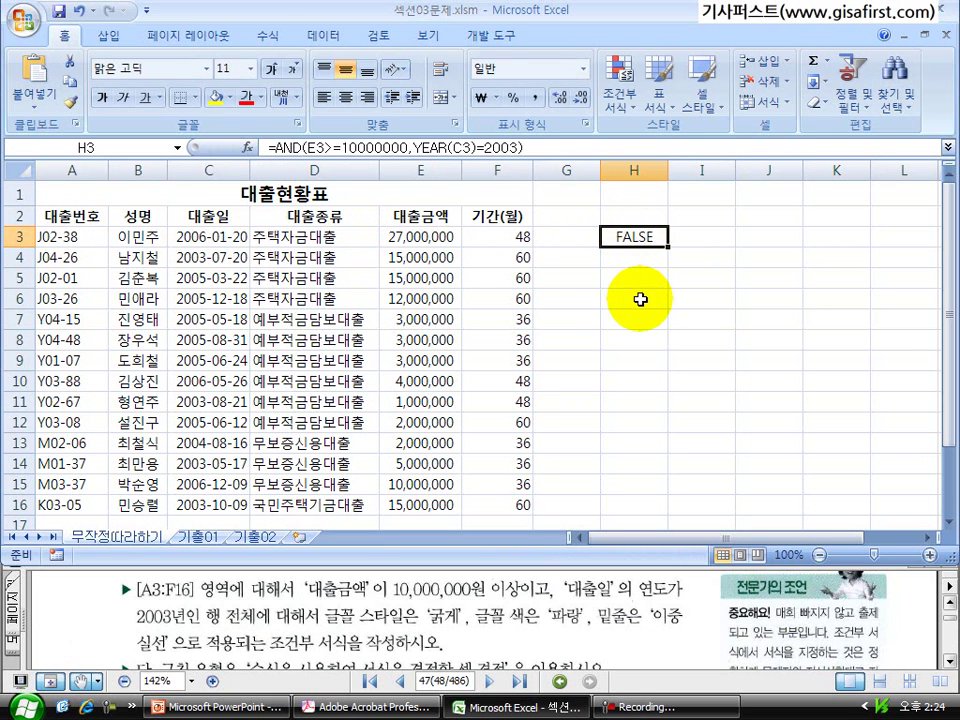
# Fill the AND formula from H3 down through H16, the last loan row.
pyautogui.moveTo(667, 247); pyautogui.dragTo(674, 507)
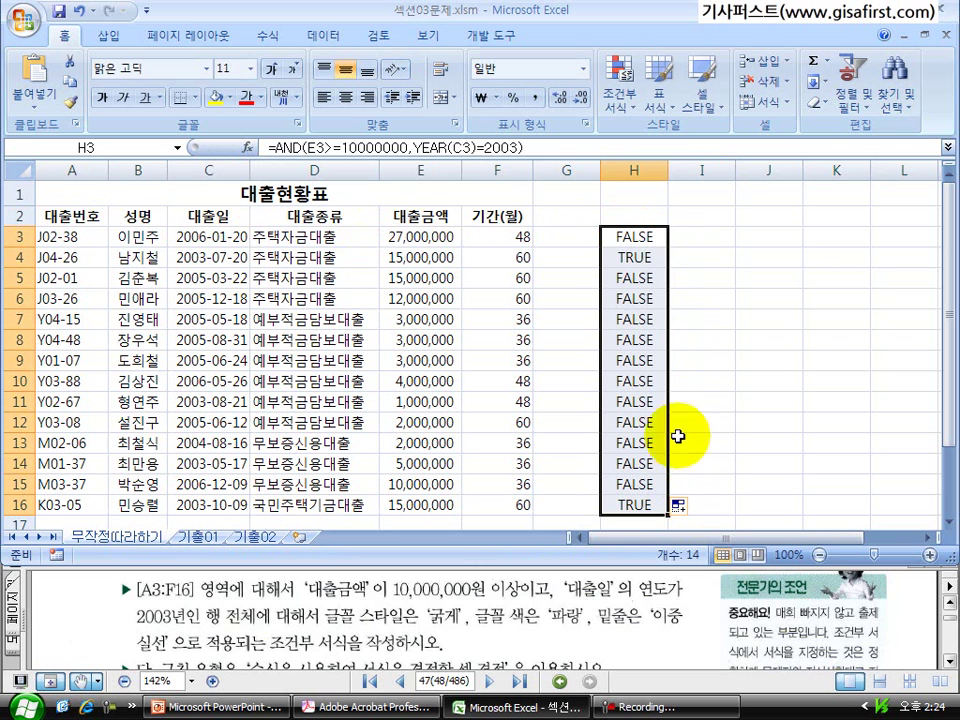
# Examine the formulas in H4 and H16 and compare their results with the loan data in rows 4 and 16.
pyautogui.click(643, 259)
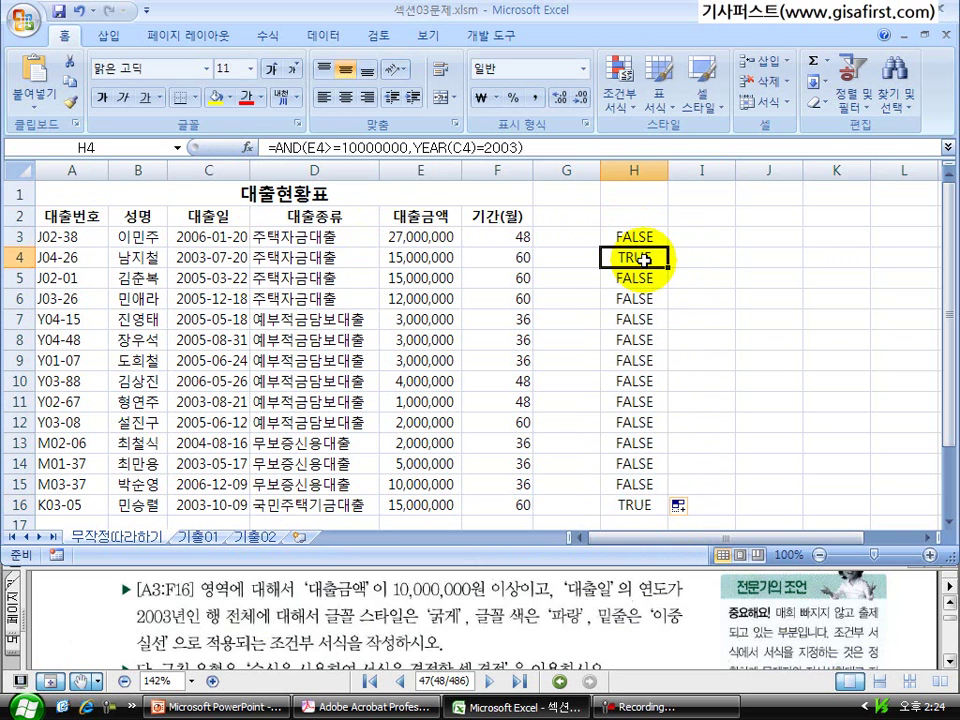
pyautogui.click(18, 257)
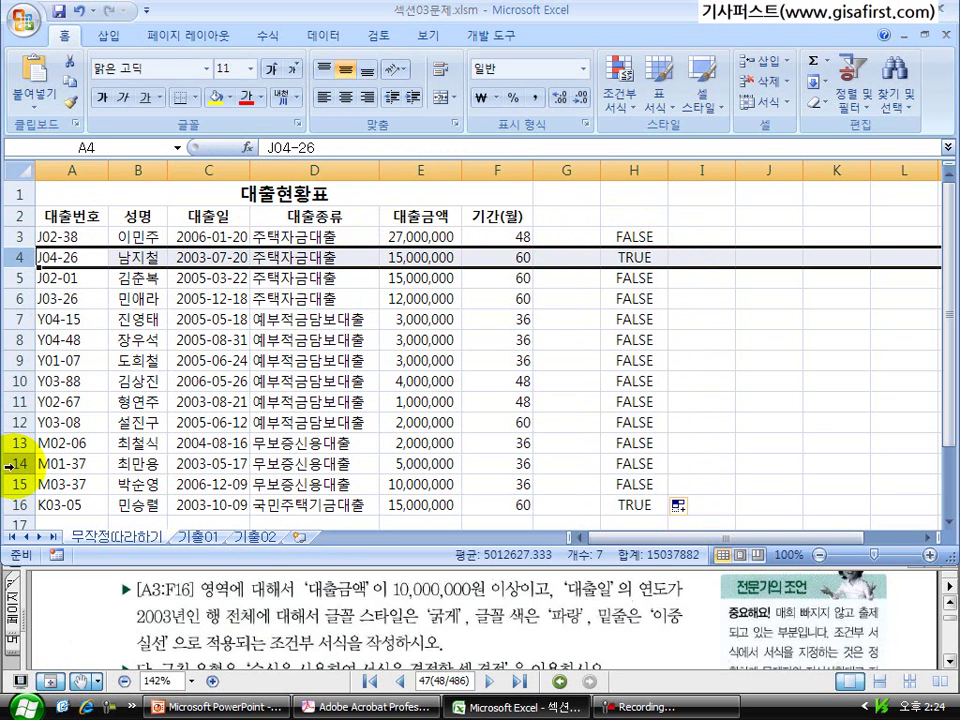
pyautogui.click(15, 505)
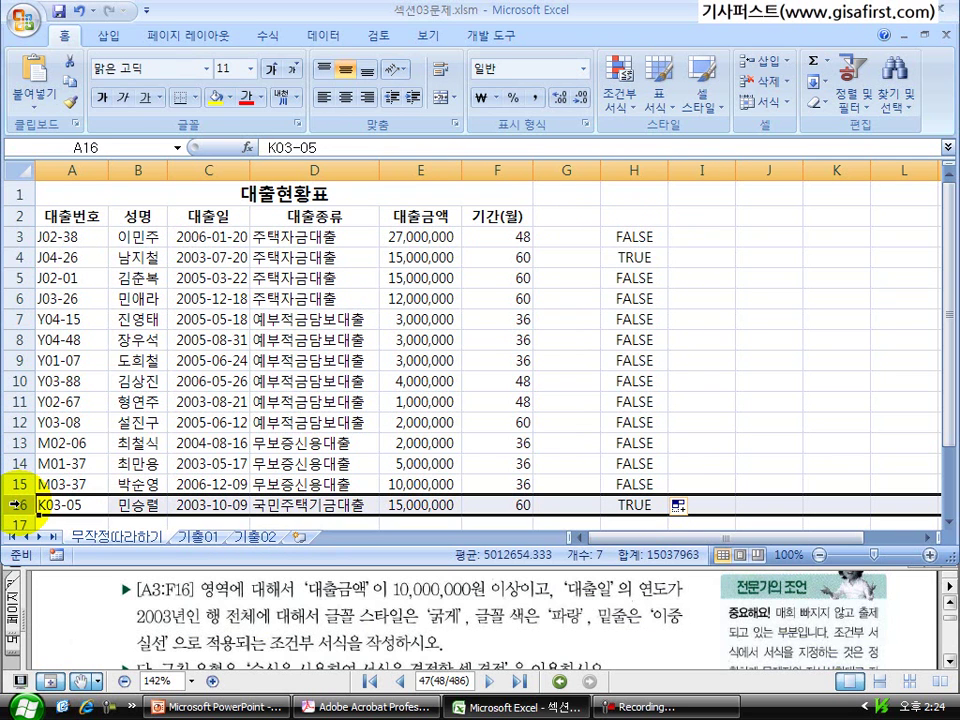
pyautogui.click(628, 259)
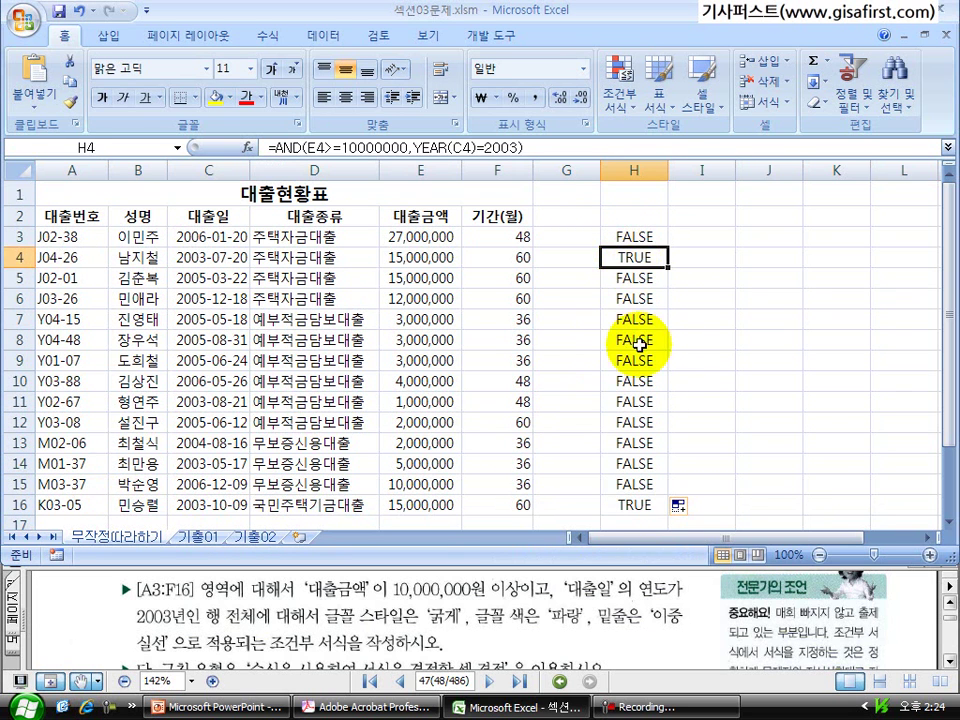
pyautogui.click(641, 505)
pyautogui.click(634, 258)
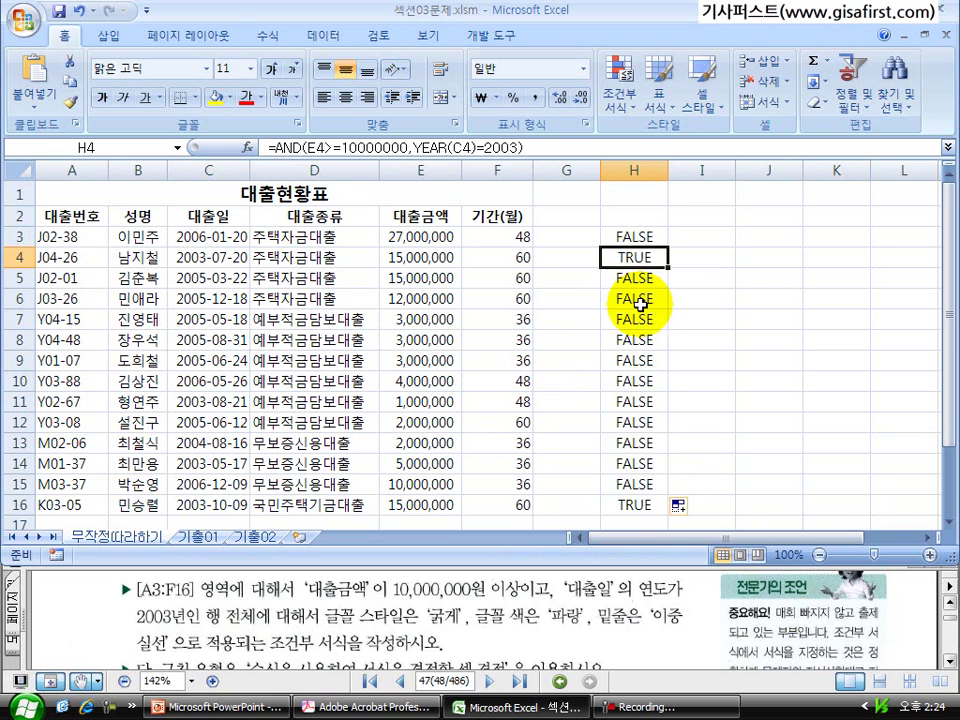
pyautogui.click(626, 503)
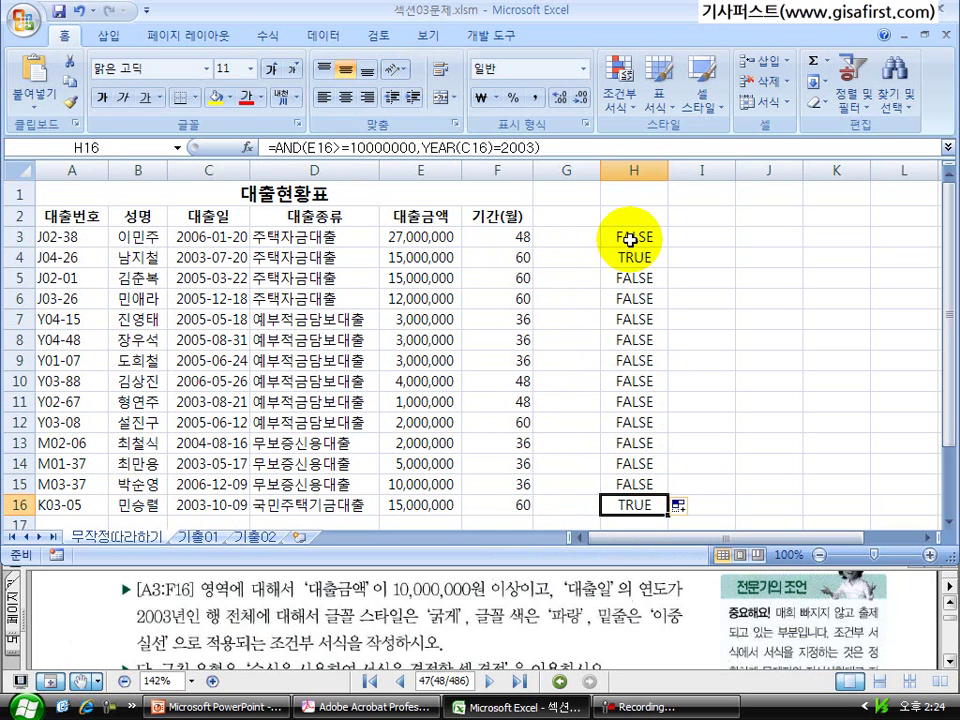
pyautogui.moveTo(88, 256); pyautogui.dragTo(450, 256)
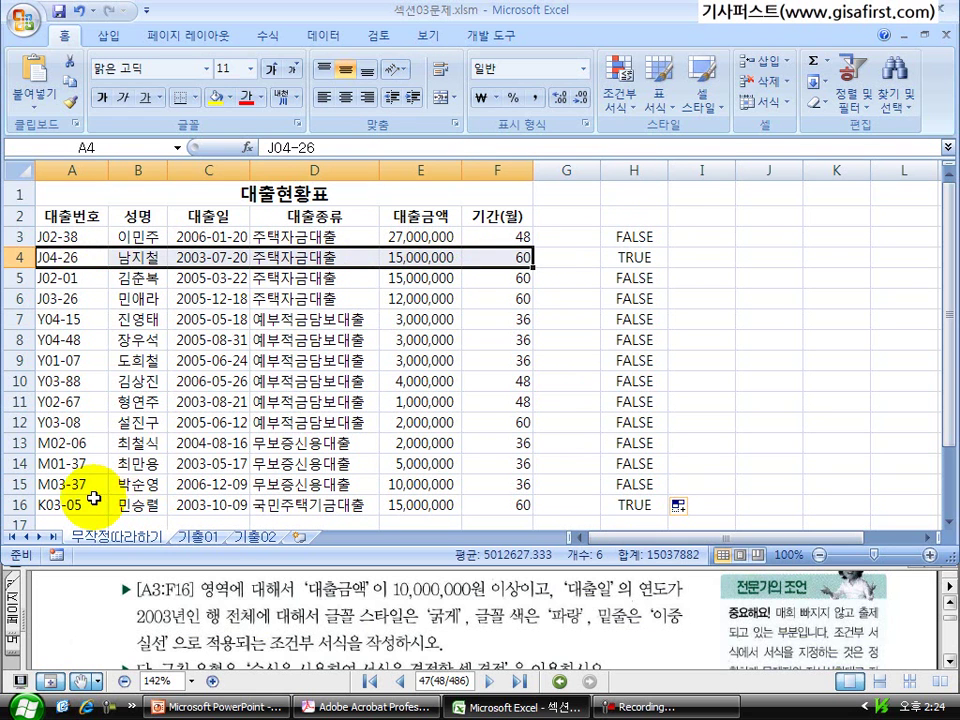
pyautogui.moveTo(80, 503); pyautogui.dragTo(130, 497)
pyautogui.moveTo(66, 257); pyautogui.dragTo(483, 268)
pyautogui.moveTo(55, 505); pyautogui.dragTo(489, 497)
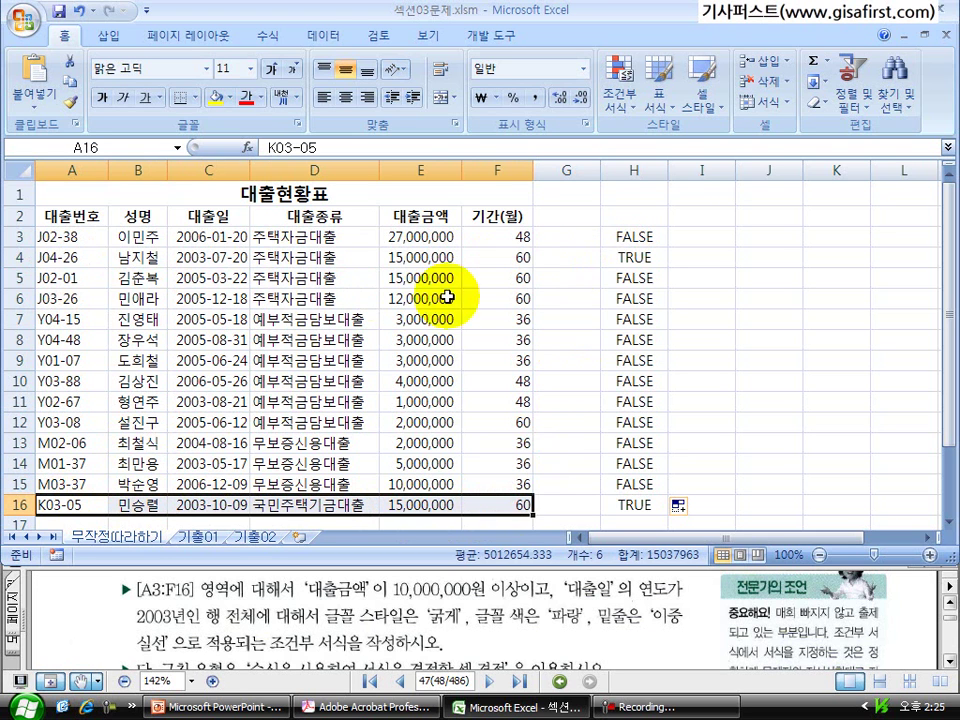
# Copy the complete text of H3's AND formula and leave the cell unchanged.
pyautogui.click(627, 239)
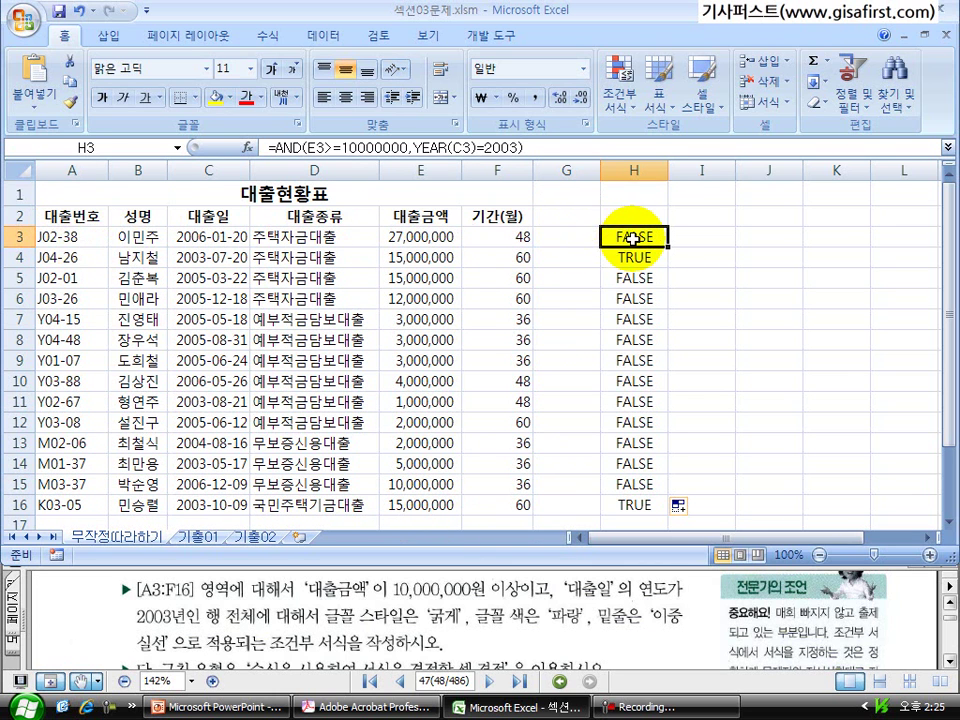
pyautogui.moveTo(534, 150); pyautogui.dragTo(261, 158)
pyautogui.hotkey('ctrl', 'c')
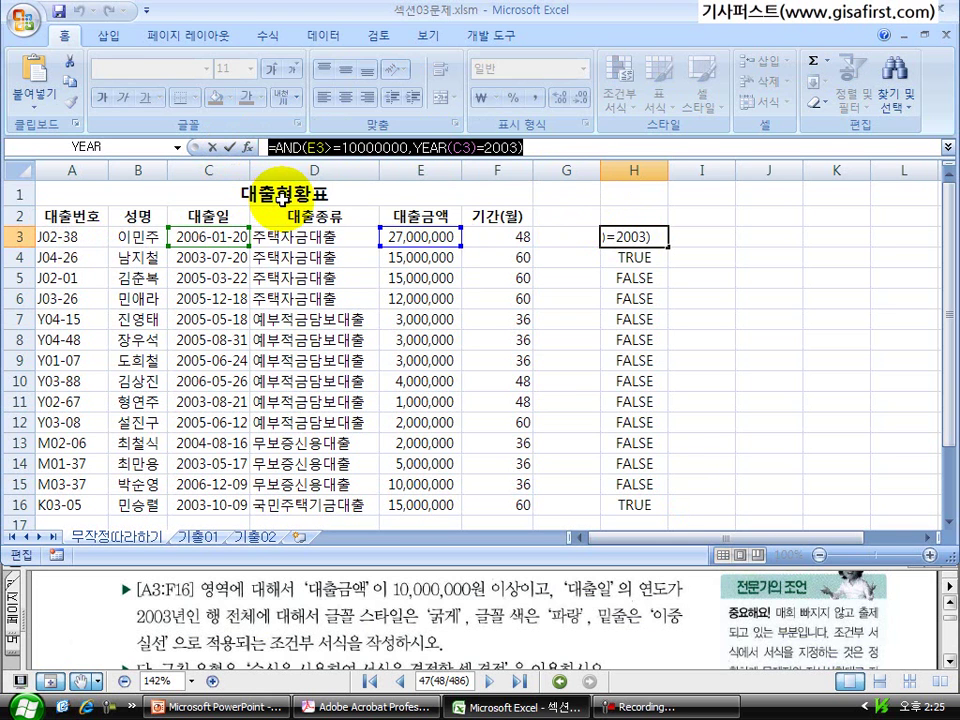
pyautogui.press('Escape')
# Start a new conditional formatting rule for A3:F16 that uses a formula to determine which cells to format.
pyautogui.moveTo(72, 237); pyautogui.dragTo(487, 504)
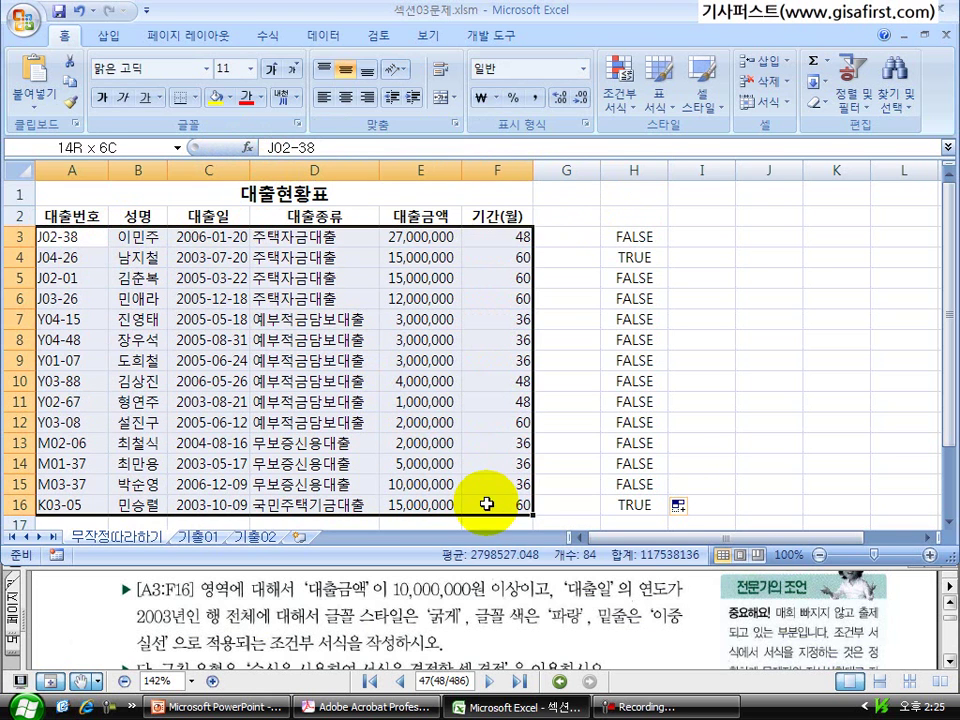
pyautogui.click(621, 88)
pyautogui.click(665, 338)
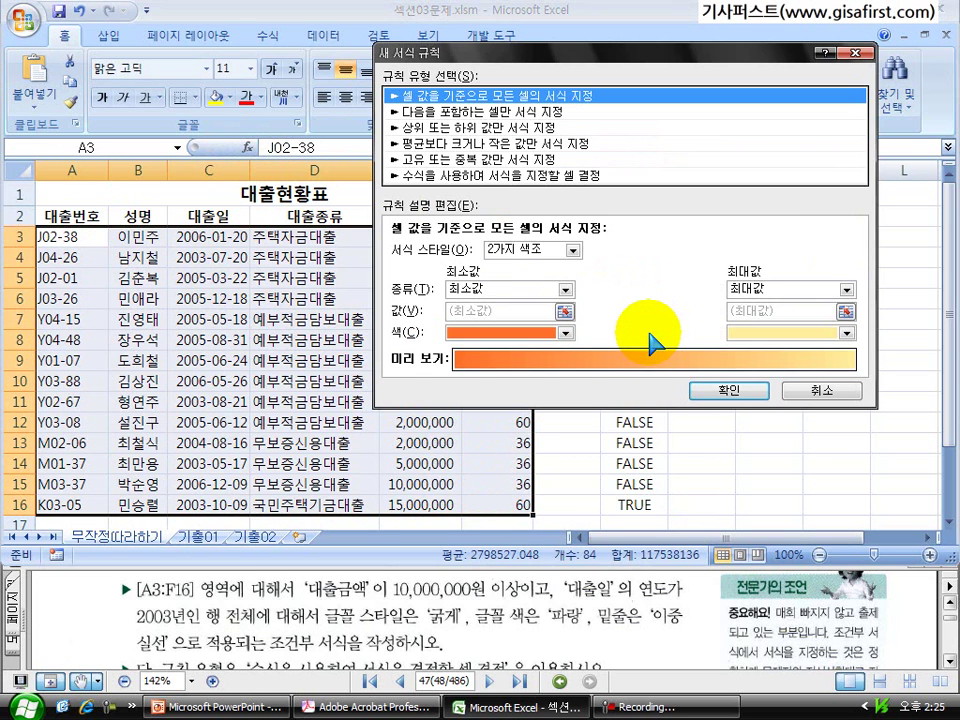
pyautogui.click(485, 175)
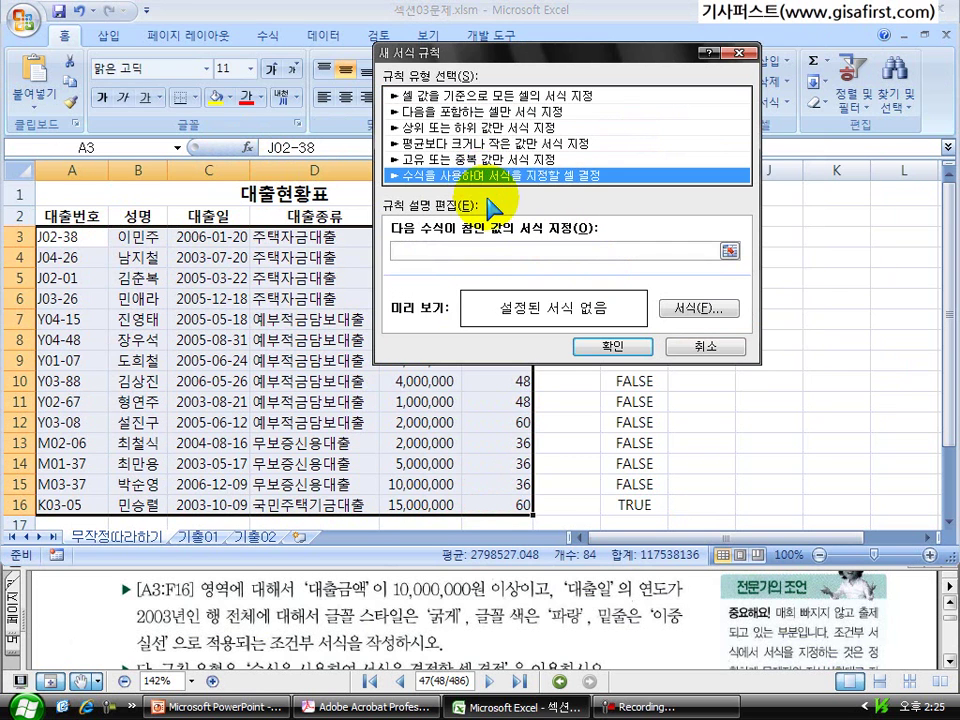
# Paste the copied formula into the rule and fix its column references, giving =AND($E3>=10000000,YEAR($C3)=2003).
pyautogui.click(465, 252)
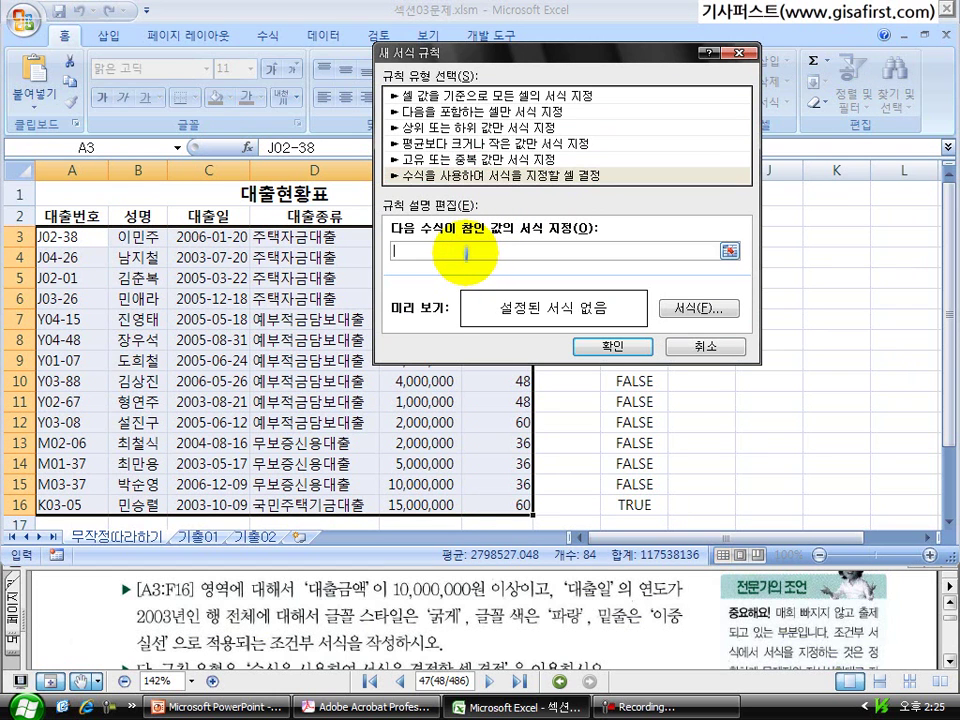
pyautogui.hotkey('ctrl', 'v')
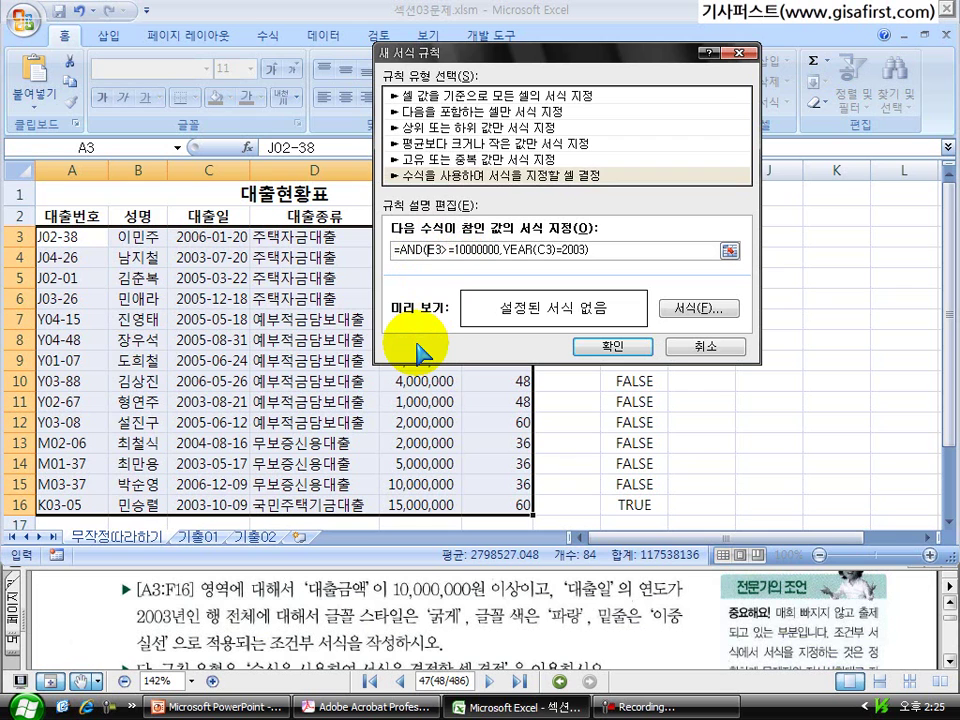
pyautogui.write('$')
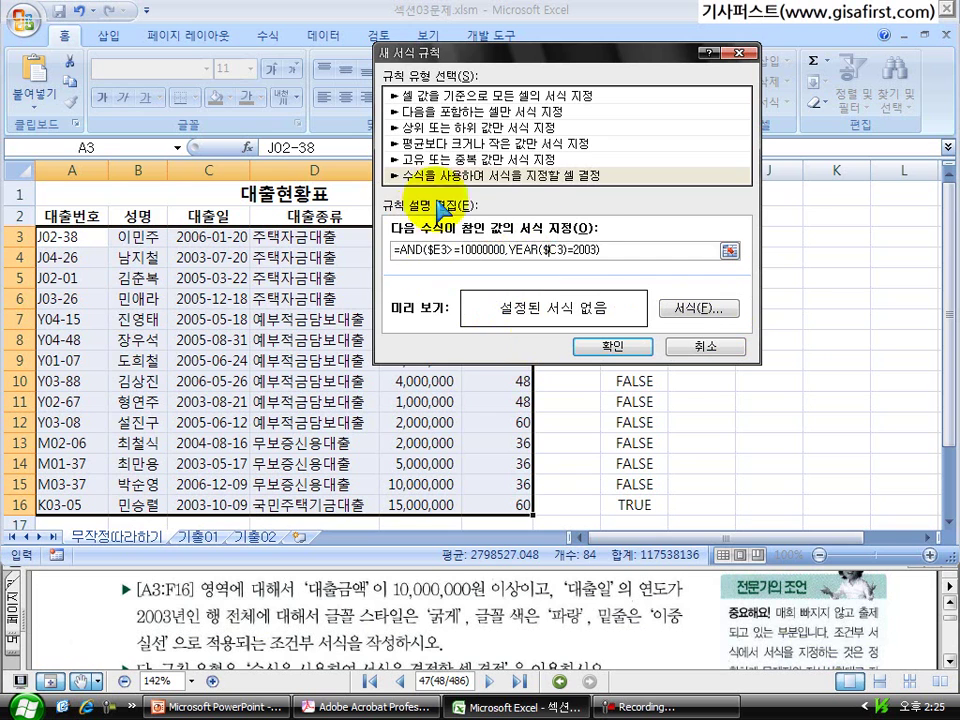
# Give the rule a bold (굵게) font style, blue font colour and double underline (이중 실선), and apply it to A3:F16.
pyautogui.click(700, 309)
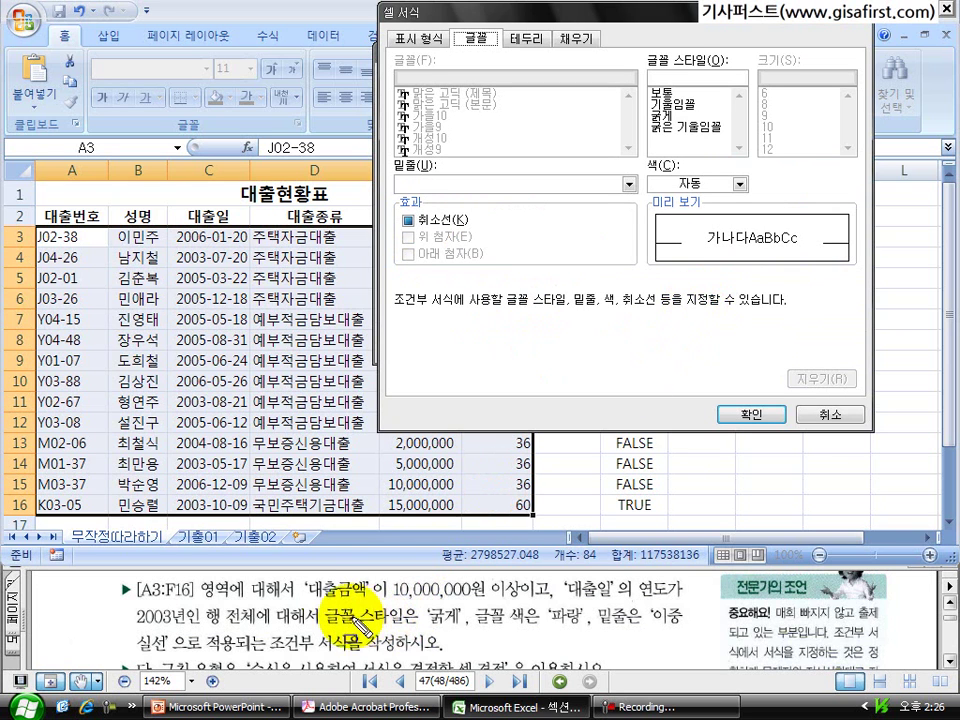
pyautogui.moveTo(314, 599); pyautogui.dragTo(326, 608)
pyautogui.moveTo(450, 629); pyautogui.dragTo(688, 632)
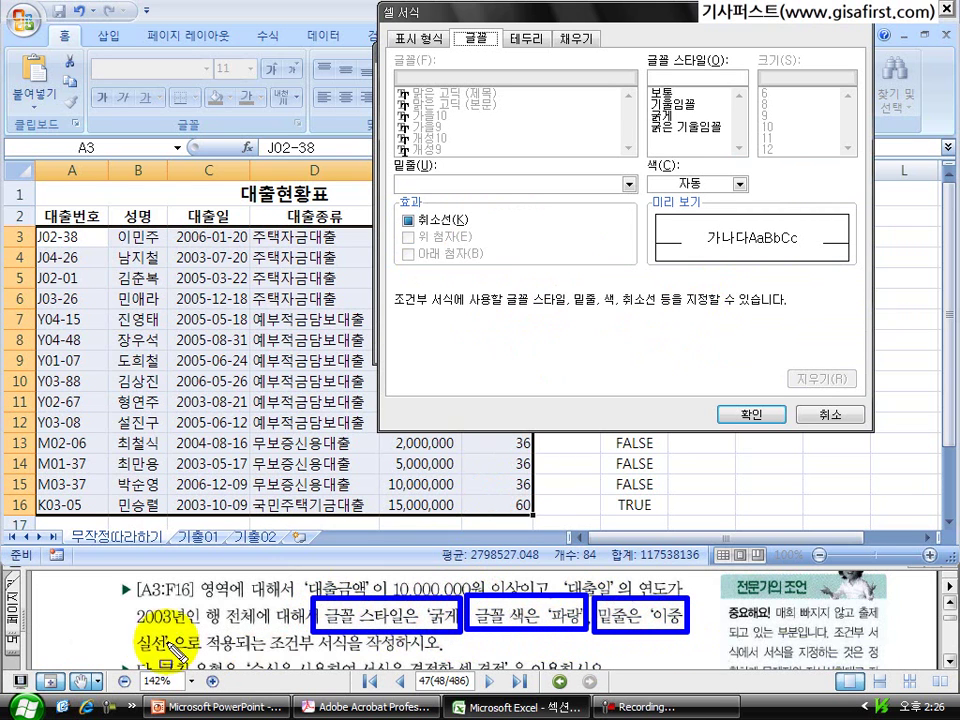
pyautogui.moveTo(127, 628); pyautogui.dragTo(173, 653)
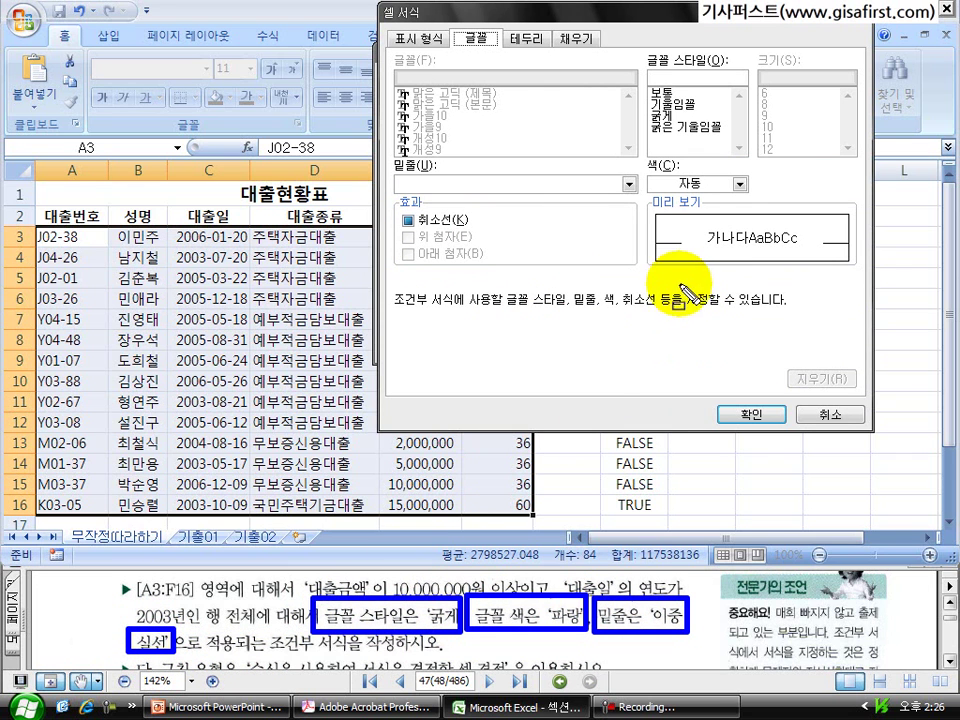
pyautogui.press('Escape')
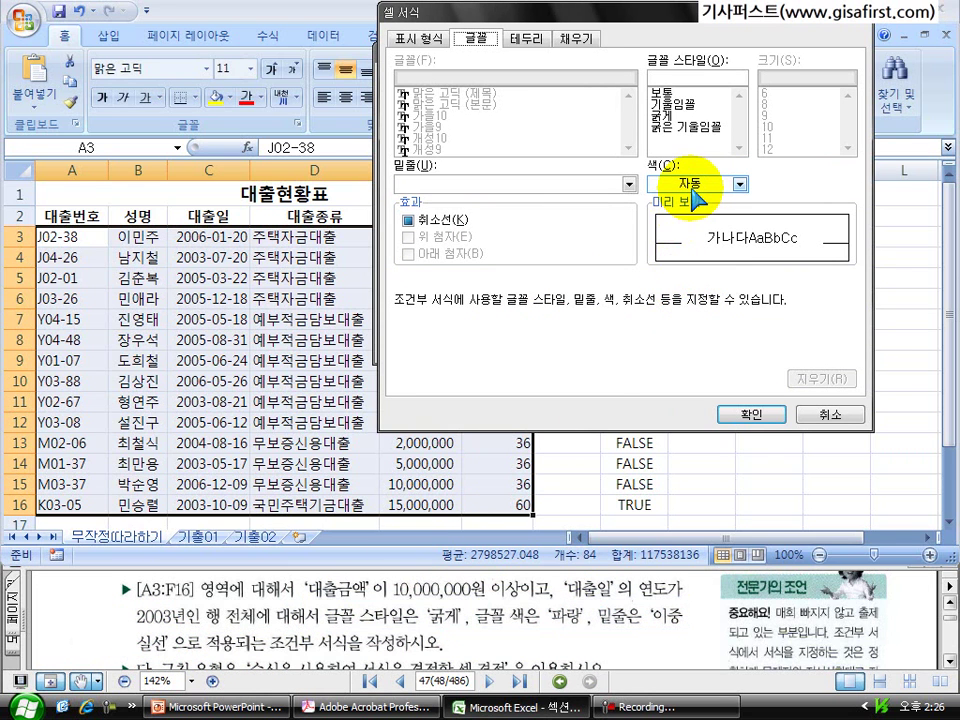
pyautogui.click(668, 116)
pyautogui.click(688, 192)
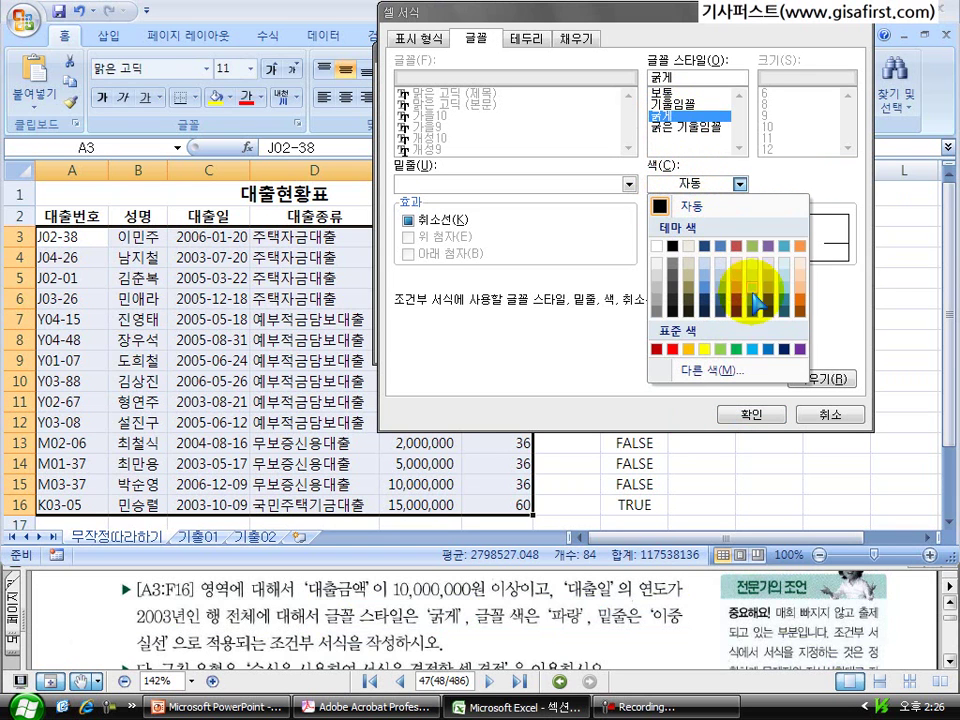
pyautogui.click(768, 350)
pyautogui.click(450, 183)
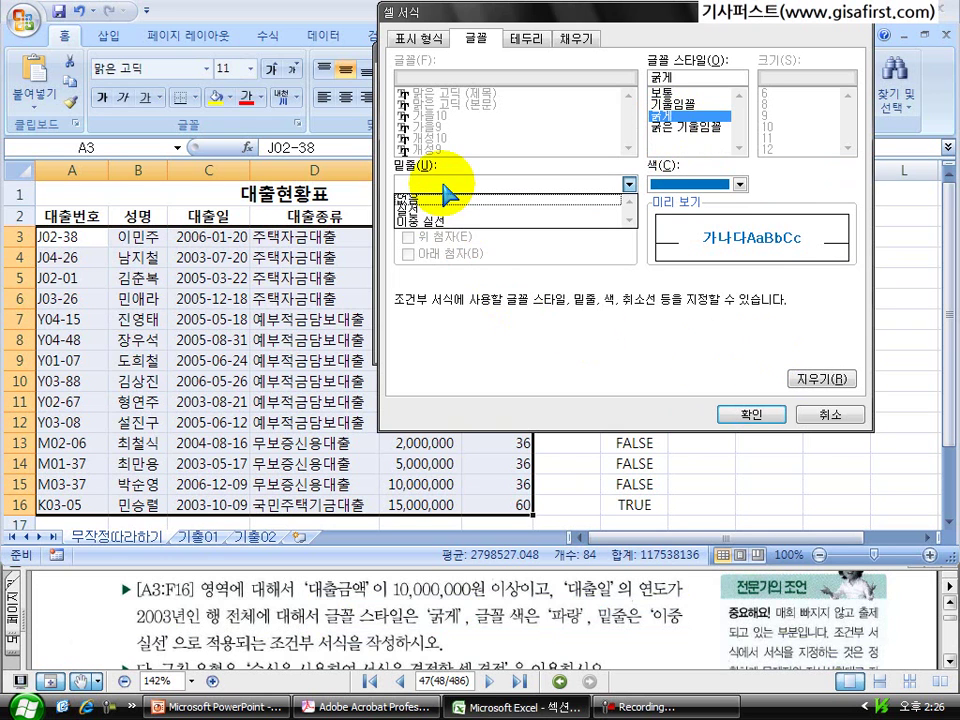
pyautogui.click(425, 216)
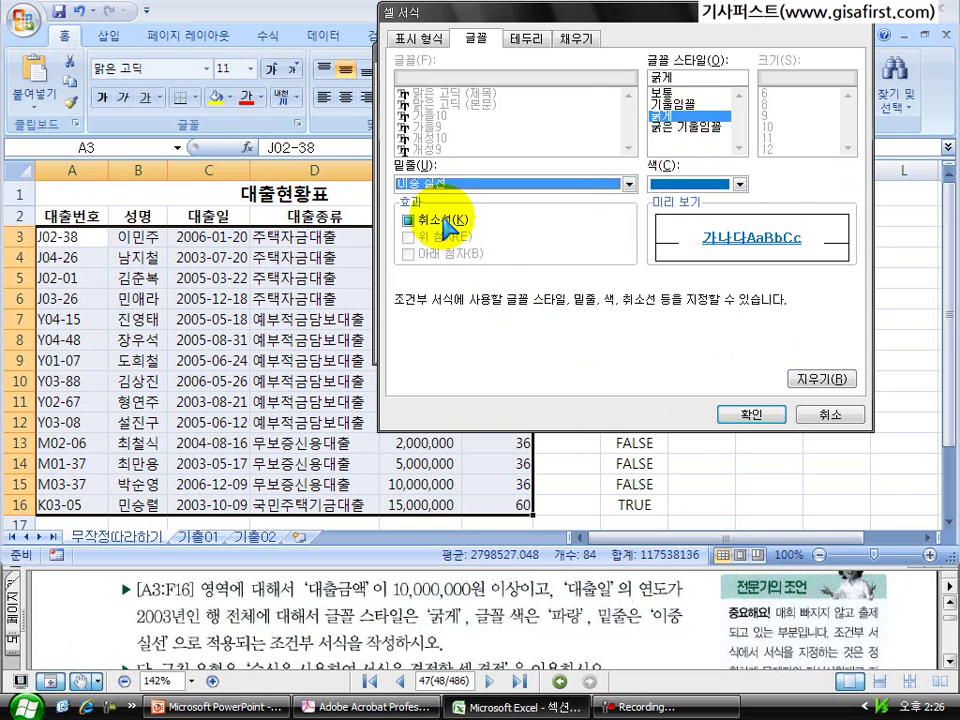
pyautogui.click(748, 414)
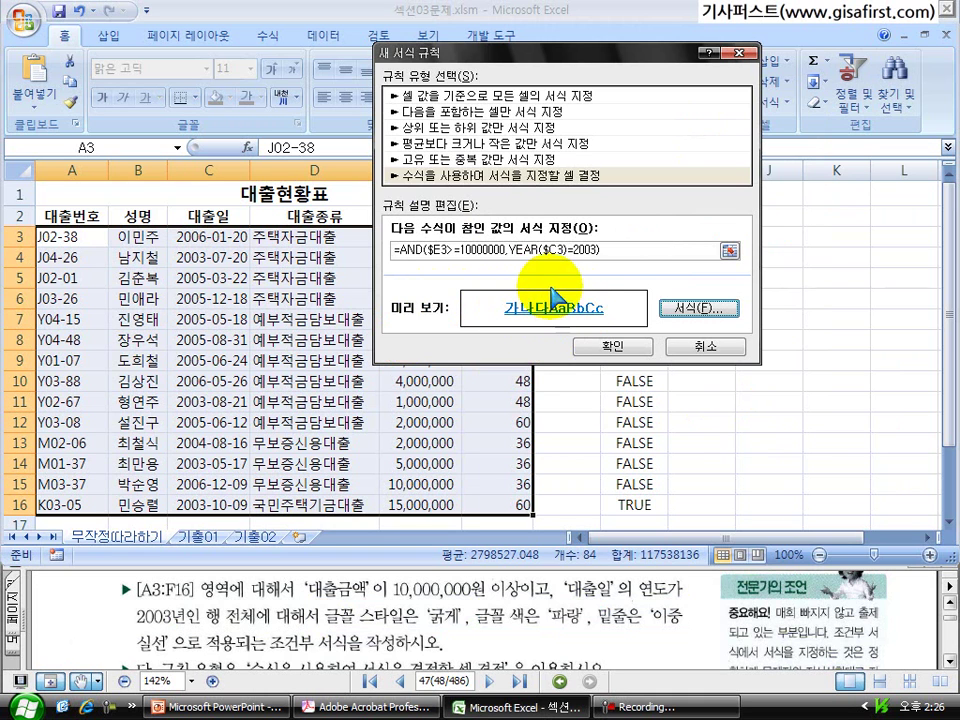
pyautogui.click(597, 355)
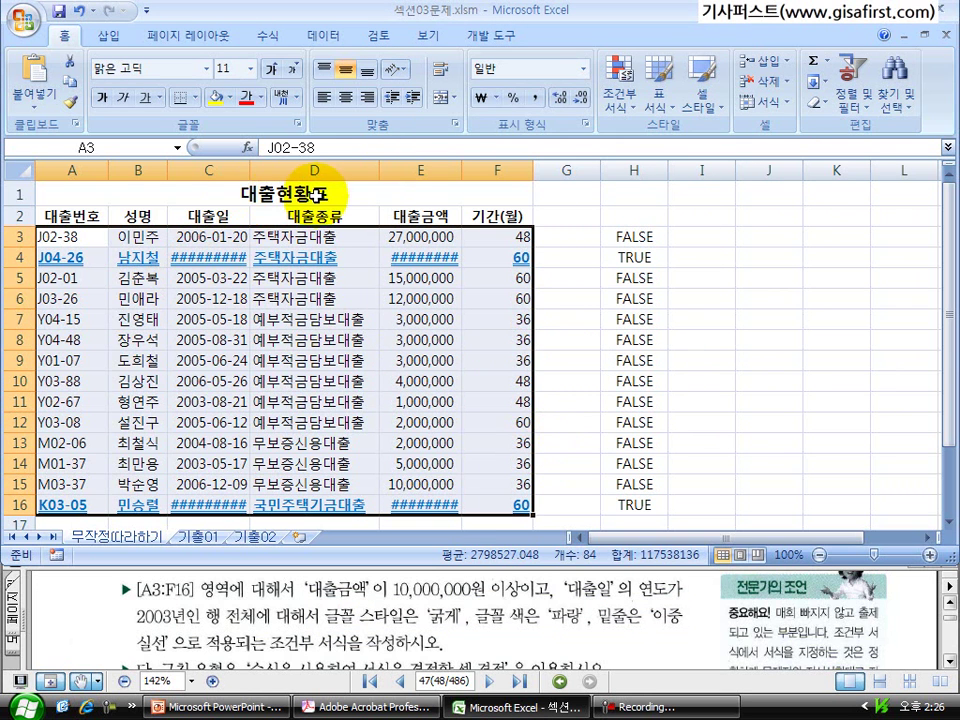
# Autofit the widths of the loan date column C and the loan amount column E.
pyautogui.click(268, 192)
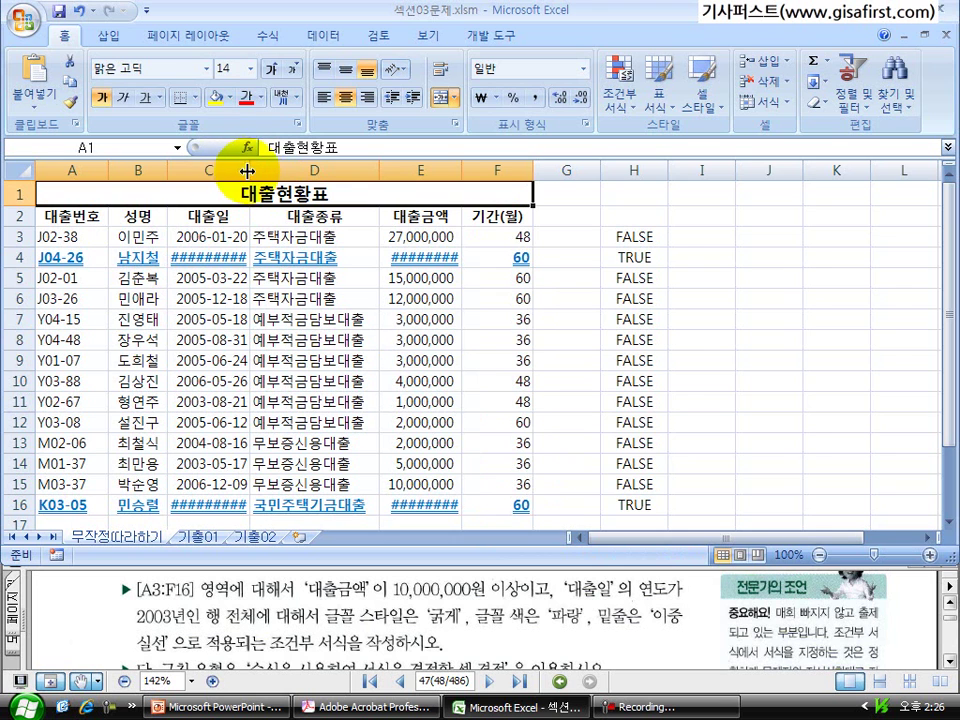
pyautogui.doubleClick(250, 170)
pyautogui.doubleClick(479, 172)
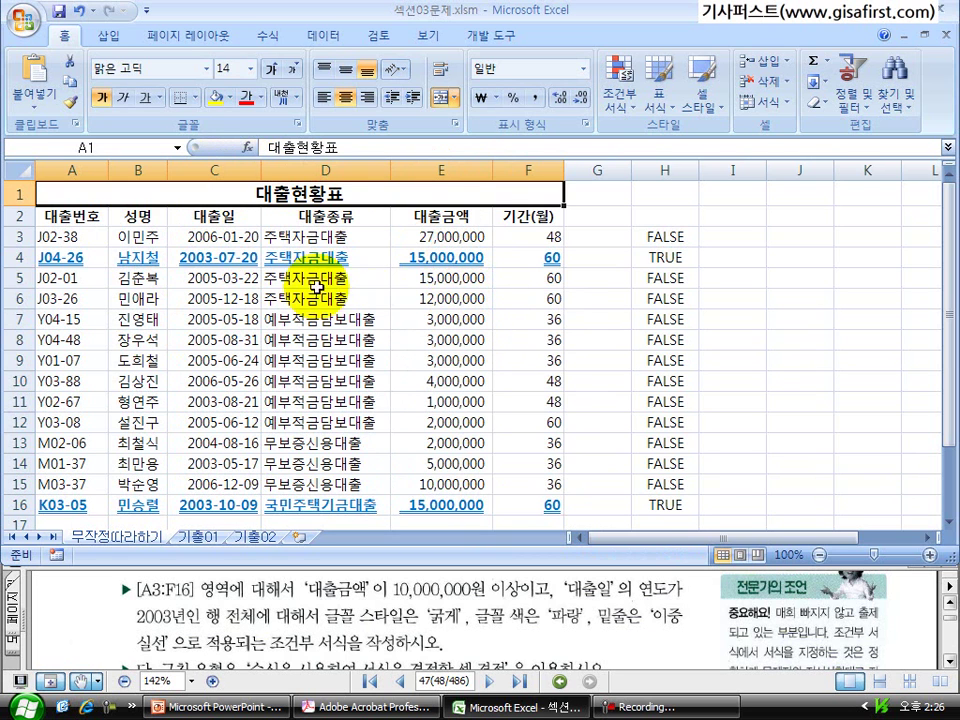
# Compare the formula results in H4 and H16 with the conditional formatting of rows 4 and 16.
pyautogui.click(660, 259)
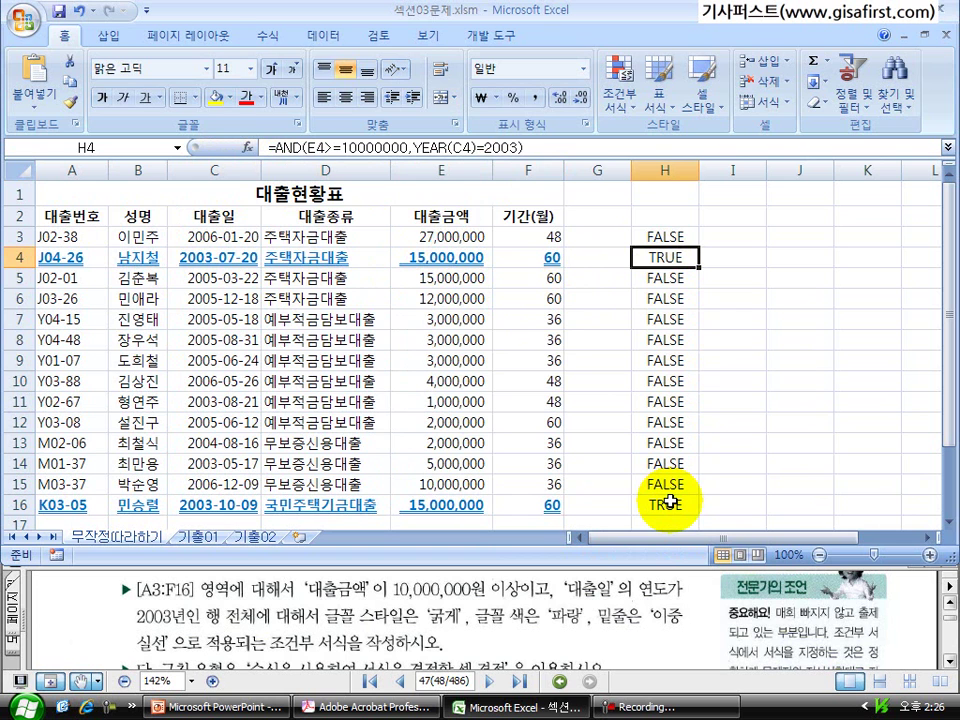
pyautogui.hotkey('ctrl', 'shift', 'd')
pyautogui.moveTo(625, 243)
pyautogui.mouseDown()
pyautogui.moveTo(640, 259)
pyautogui.moveTo(695, 273)
pyautogui.mouseUp()
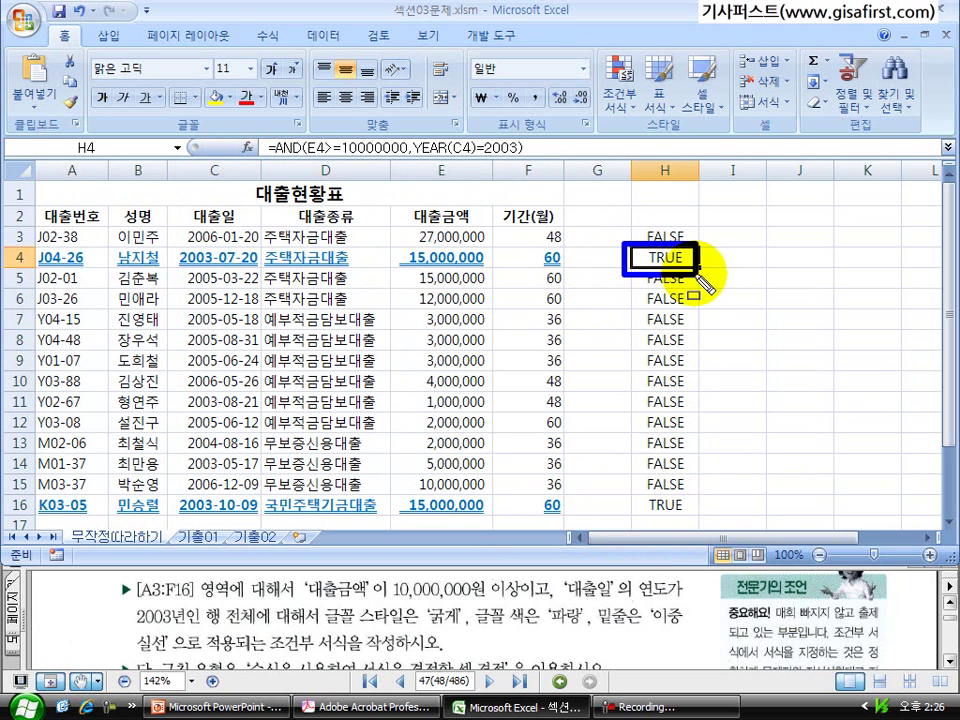
pyautogui.moveTo(623, 489); pyautogui.dragTo(699, 518)
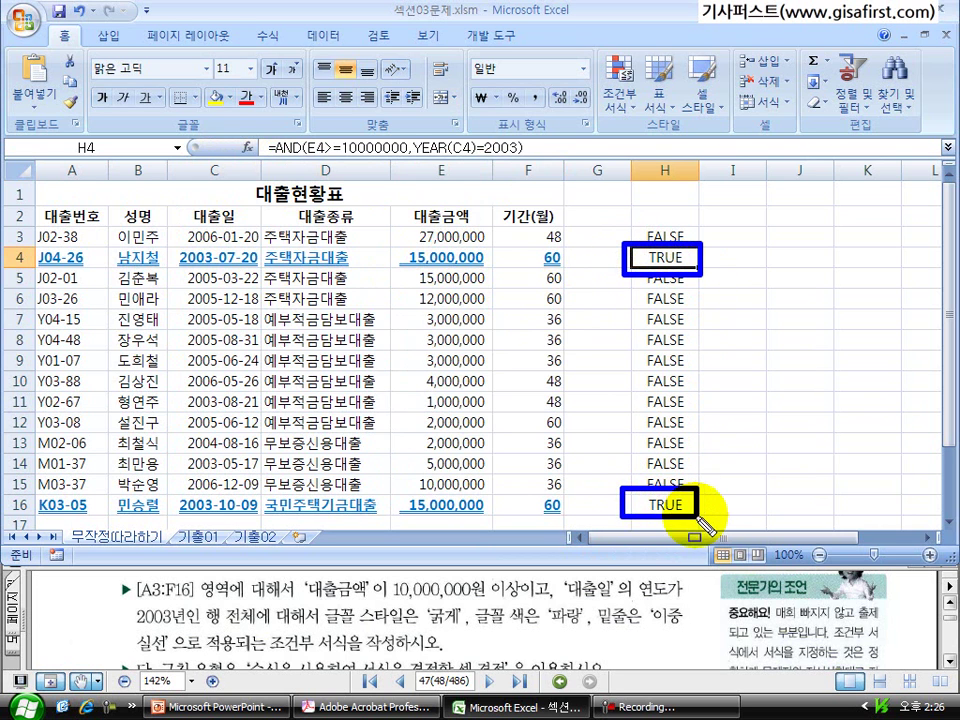
pyautogui.moveTo(32, 244)
pyautogui.mouseDown()
pyautogui.moveTo(258, 270)
pyautogui.moveTo(567, 273)
pyautogui.mouseUp()
pyautogui.moveTo(22, 483)
pyautogui.mouseDown()
pyautogui.moveTo(120, 514)
pyautogui.moveTo(508, 510)
pyautogui.moveTo(573, 519)
pyautogui.mouseUp()
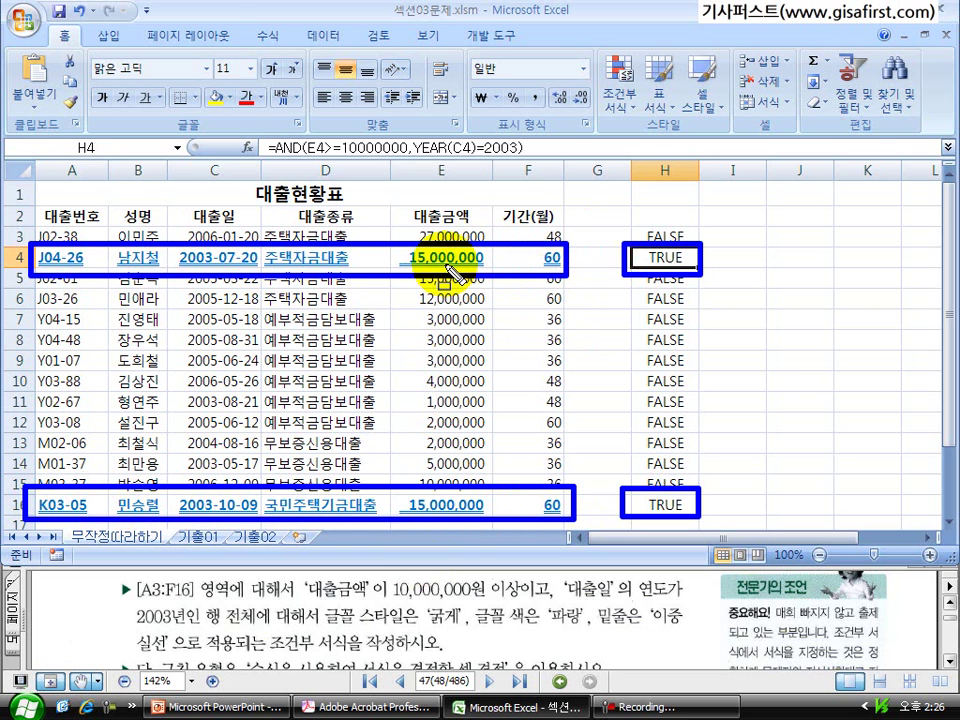
pyautogui.press('Escape')
# Clear the helper formulas from H3:H16 and deselect the range.
pyautogui.moveTo(664, 237); pyautogui.dragTo(668, 510)
pyautogui.press('Delete')
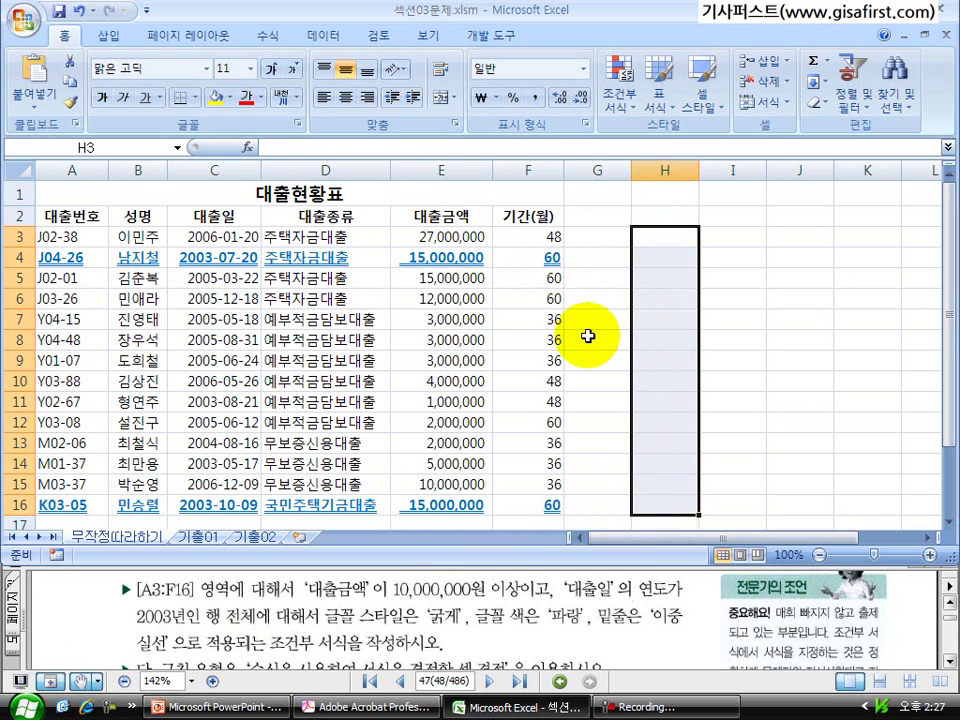
pyautogui.click(588, 322)
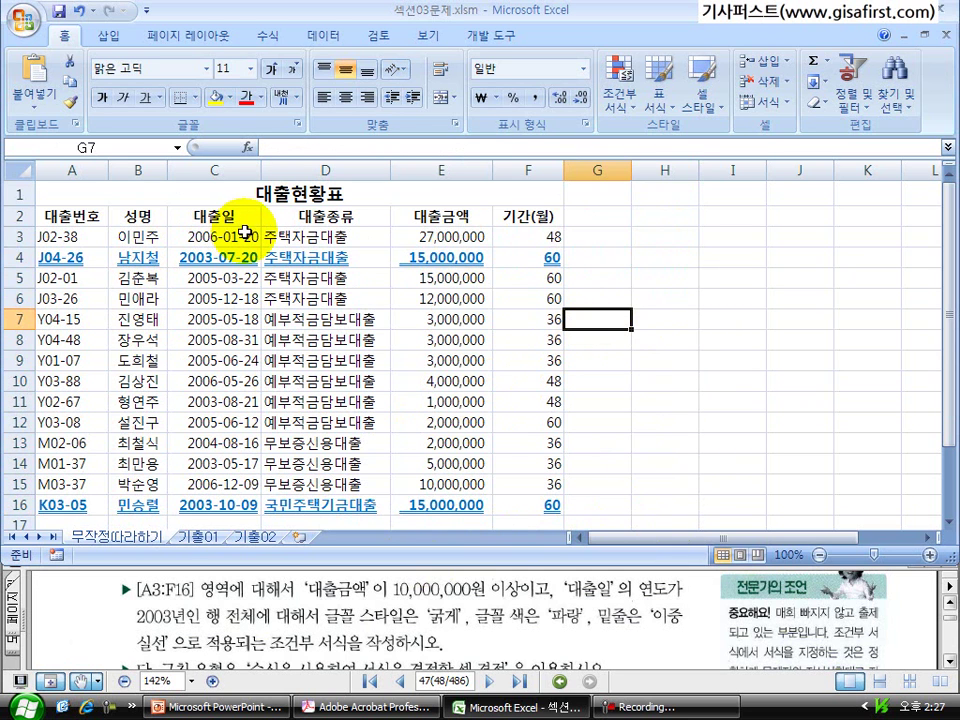